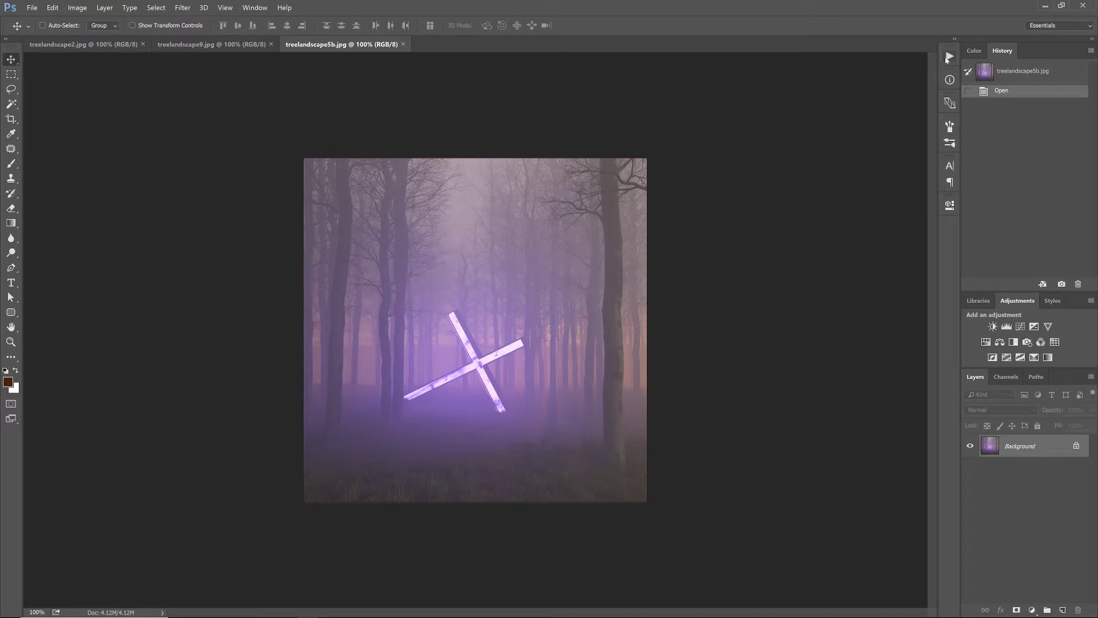
Play the Everydays 'Auto adjust' action on the purple forest image.
{"action": "left_click", "coordinate": [949, 56]}
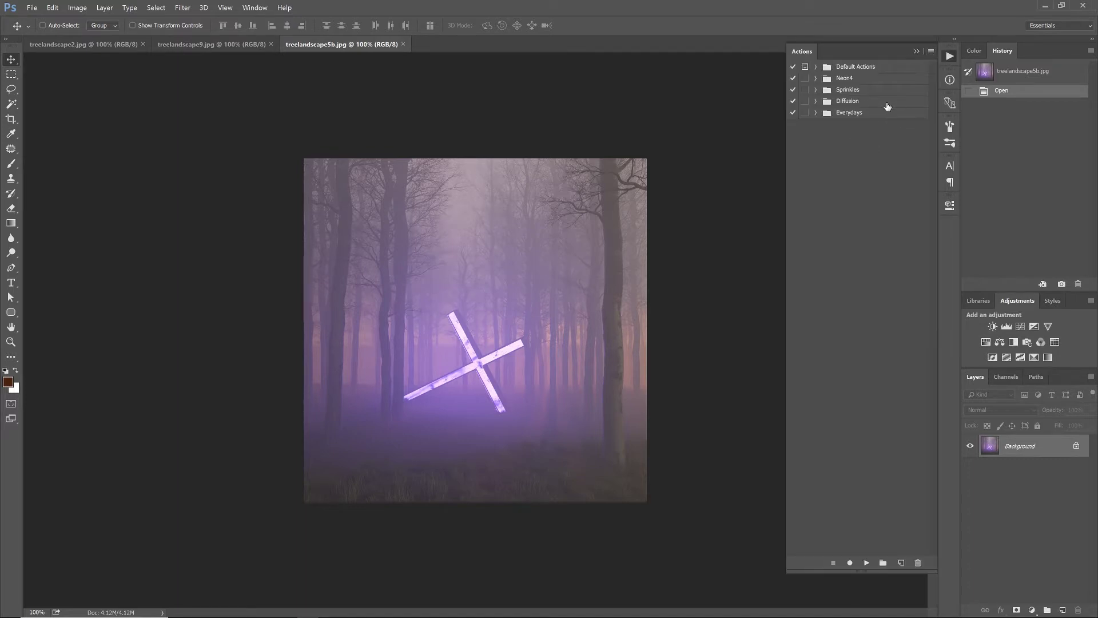
{"action": "left_click", "coordinate": [817, 113]}
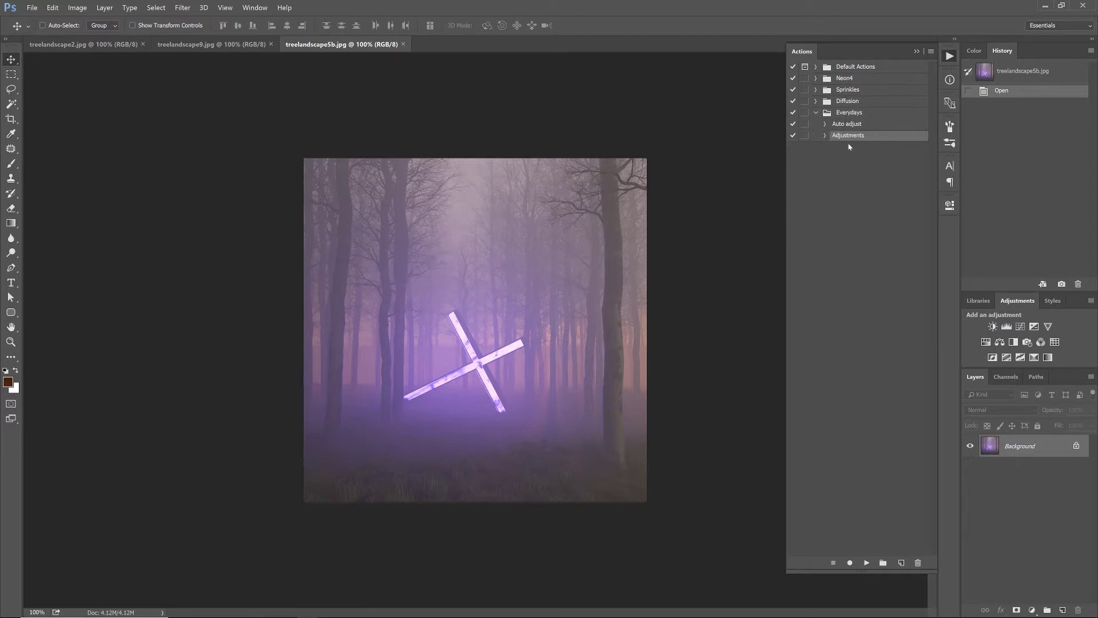
{"action": "left_click", "coordinate": [872, 125]}
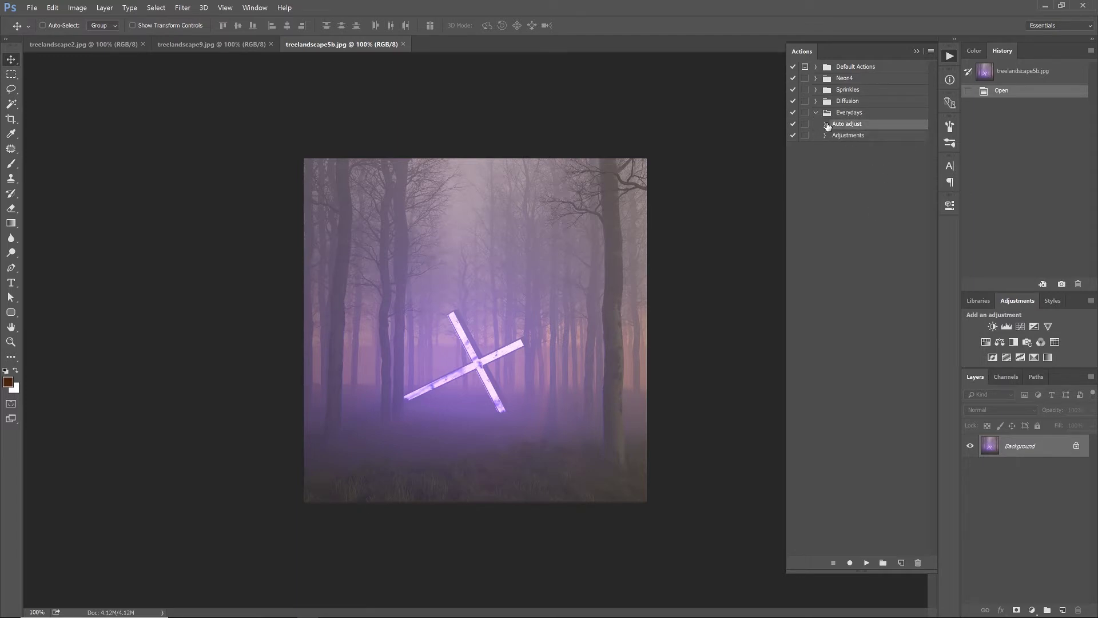
{"action": "left_click", "coordinate": [869, 558]}
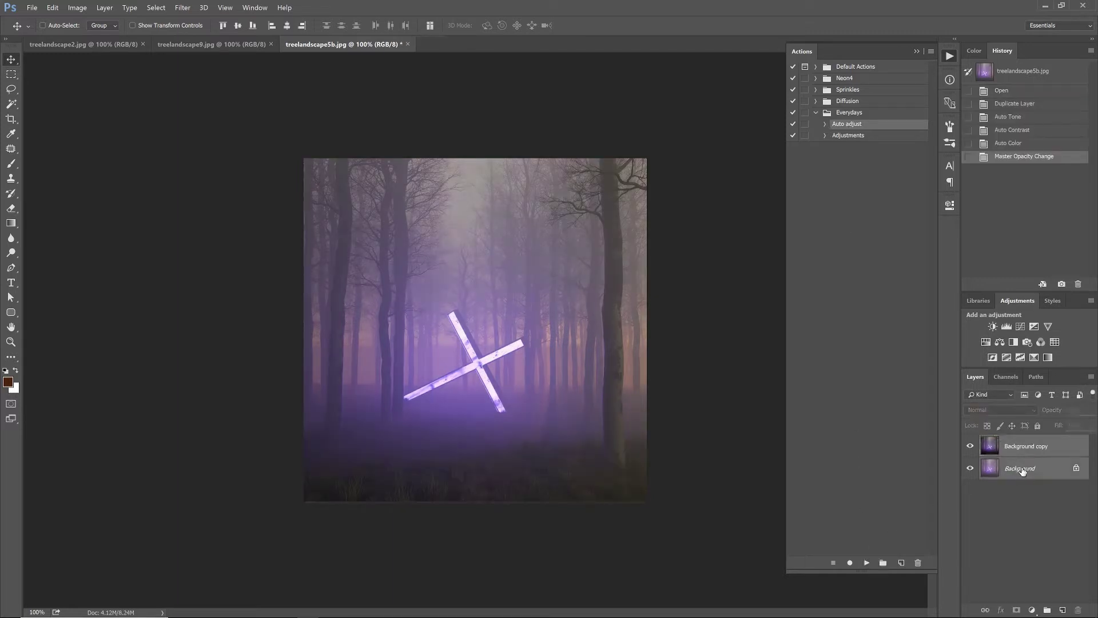
Play the 'Adjustments' action, then compare the opened state with the graded result in History.
{"action": "left_click", "coordinate": [853, 136]}
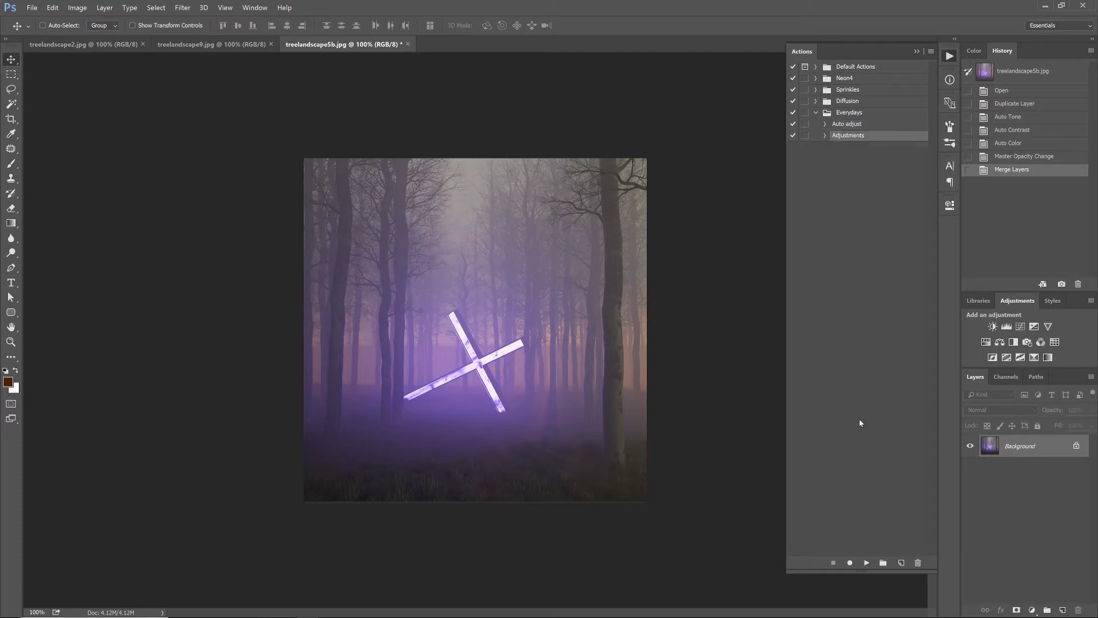
{"action": "left_click", "coordinate": [869, 562]}
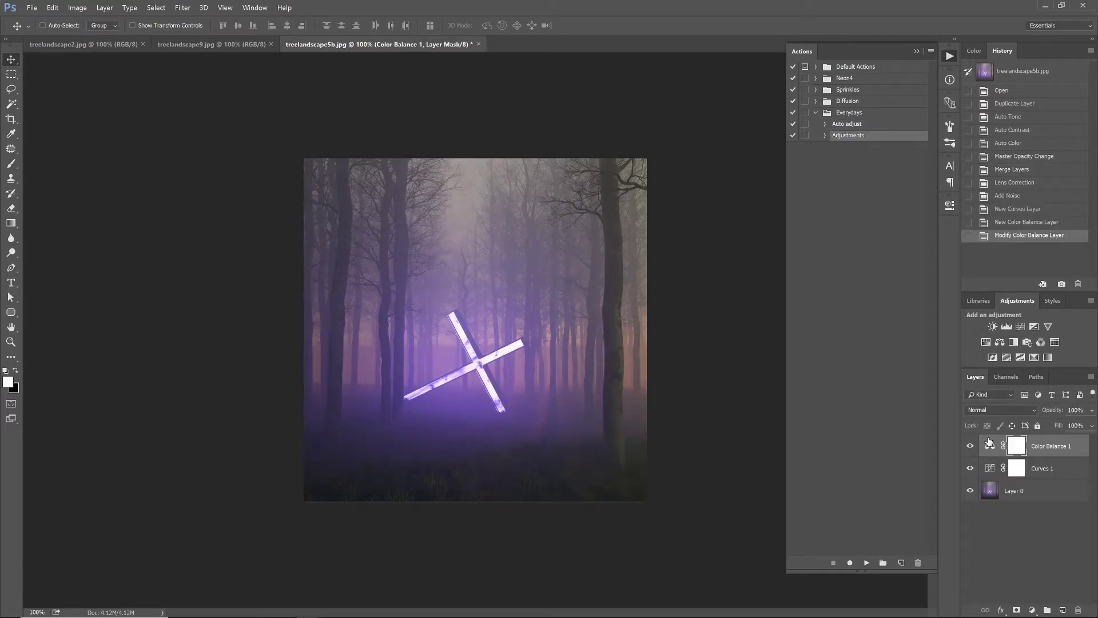
{"action": "left_click", "coordinate": [1006, 91]}
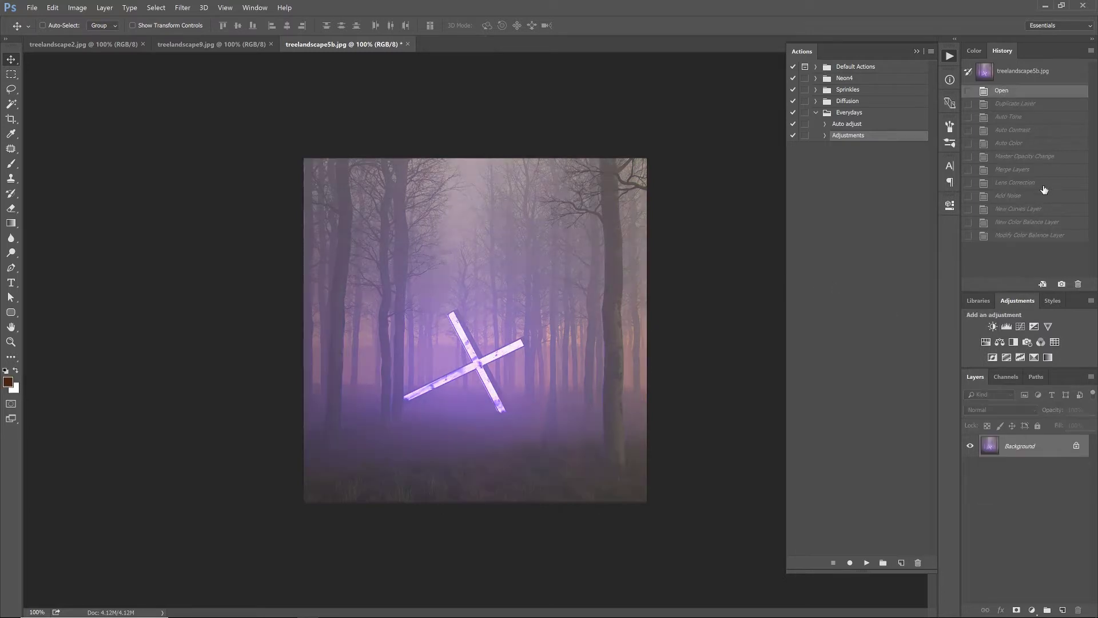
{"action": "left_click", "coordinate": [1014, 236]}
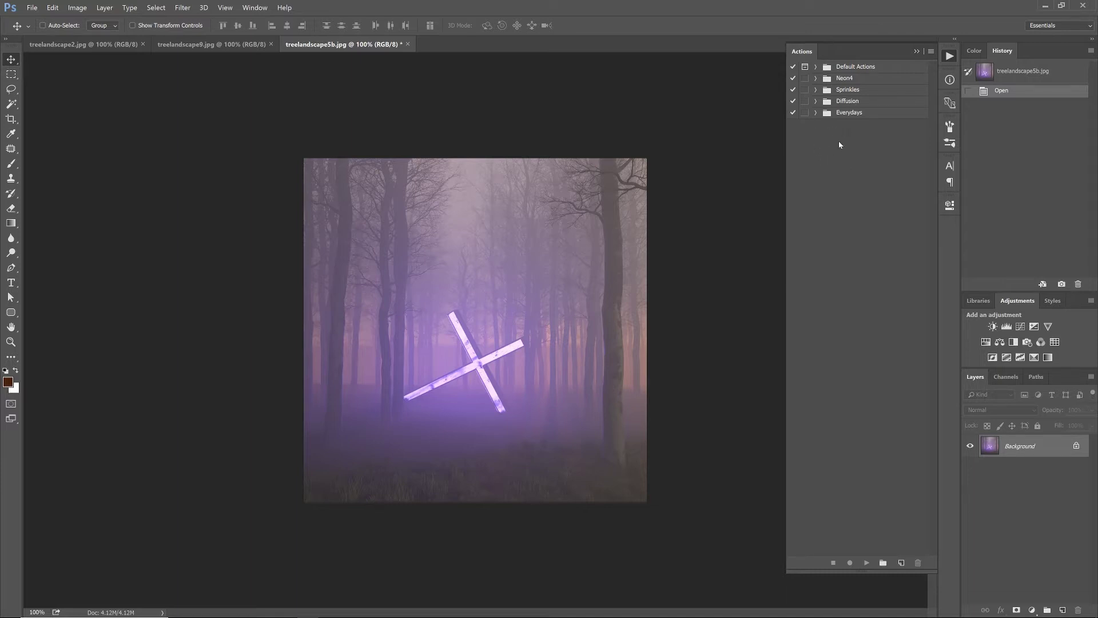
Expand the Everydays set to list its Auto adjust and Adjustments actions.
{"action": "left_click", "coordinate": [815, 113]}
Reveal the recorded steps under both Auto adjust and Adjustments.
{"action": "left_click", "coordinate": [824, 124]}
{"action": "left_click", "coordinate": [825, 193]}
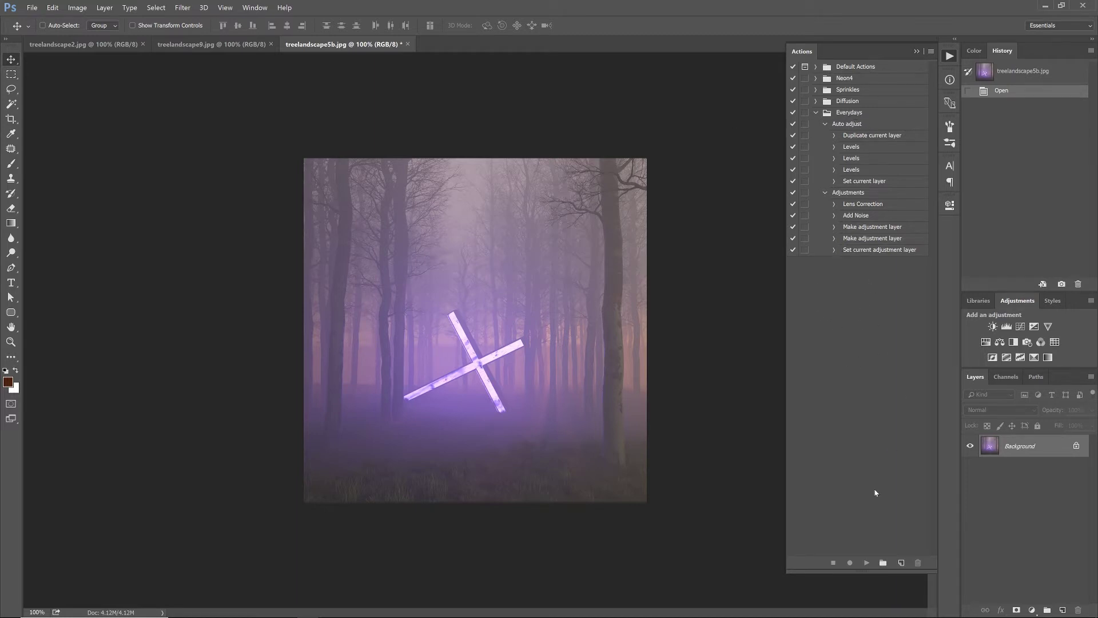
Cancel a first new-set attempt and bring the Actions panel back from the Window menu.
{"action": "left_click", "coordinate": [883, 562]}
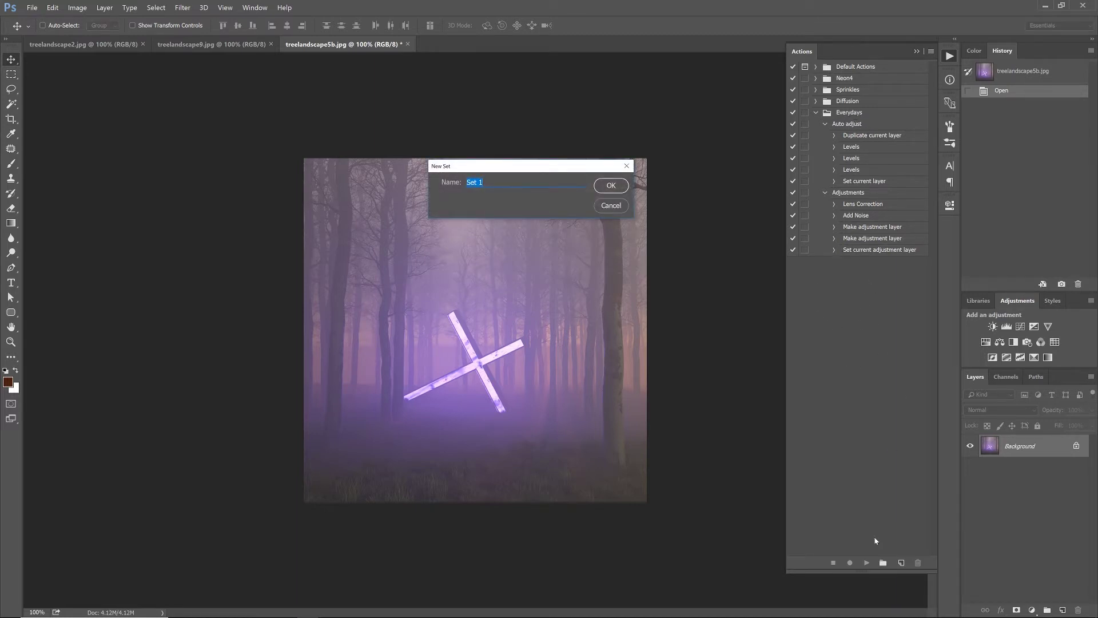
{"action": "left_click", "coordinate": [611, 206]}
{"action": "left_click", "coordinate": [949, 56]}
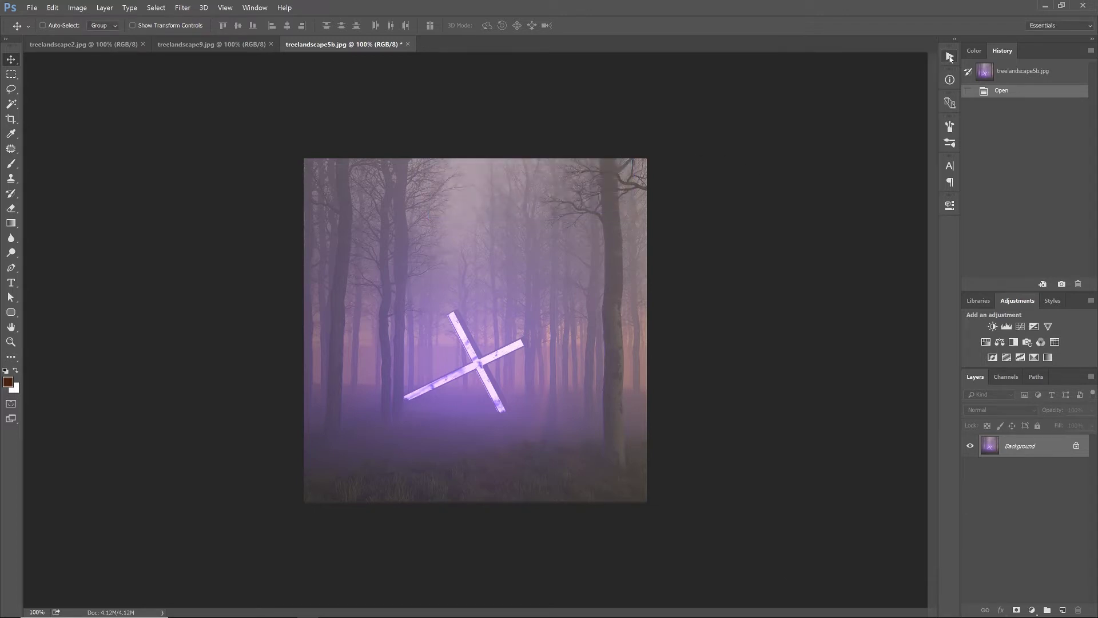
{"action": "left_click", "coordinate": [949, 56]}
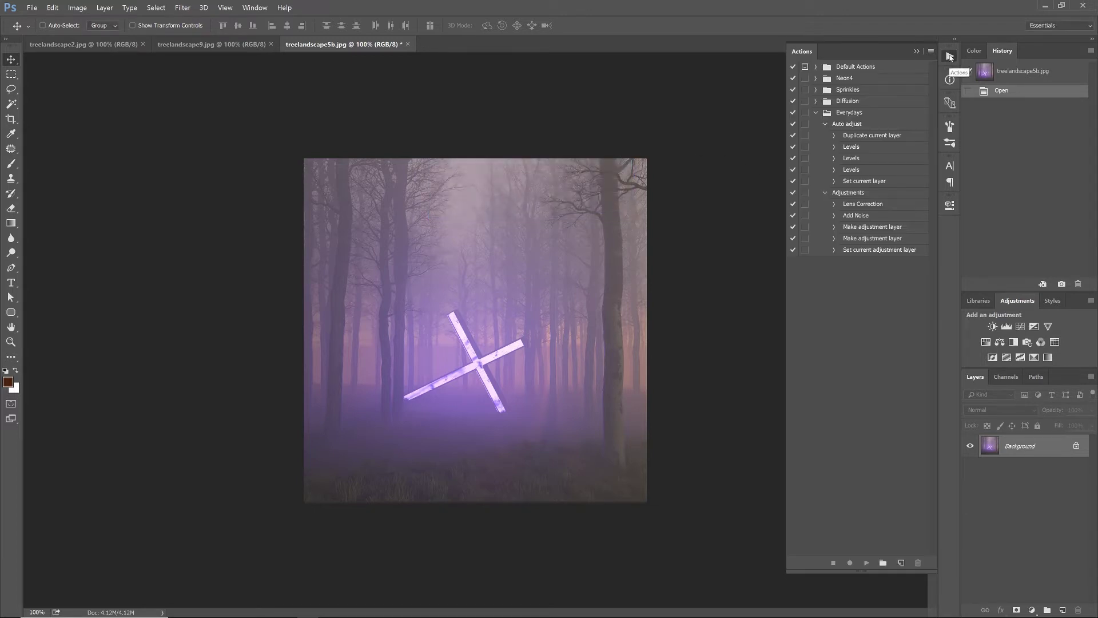
{"action": "left_click", "coordinate": [952, 57]}
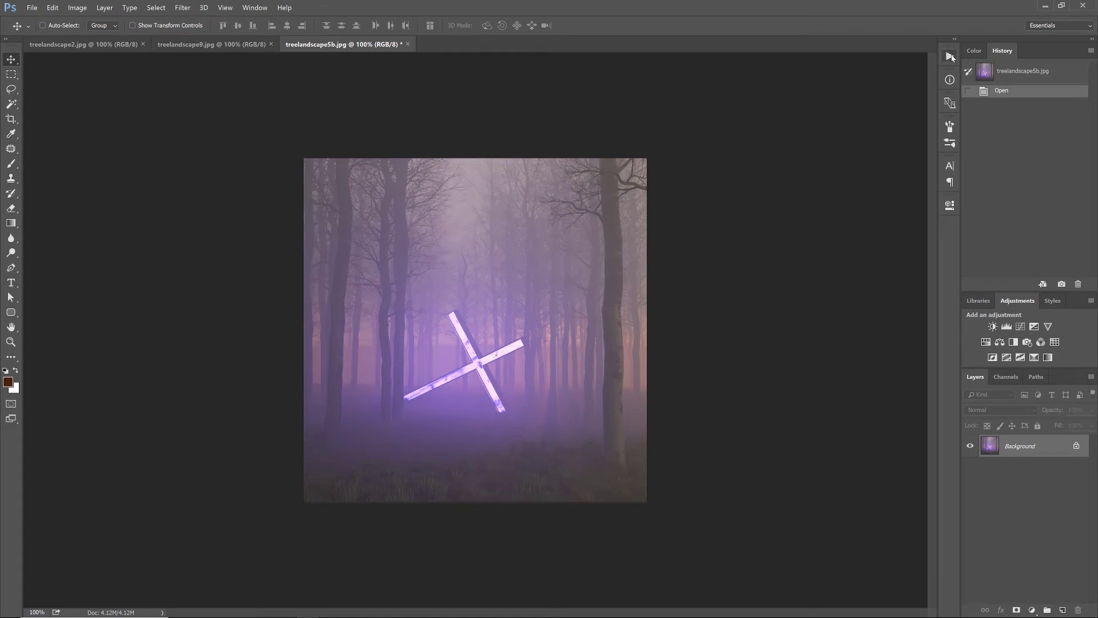
{"action": "left_click", "coordinate": [257, 7]}
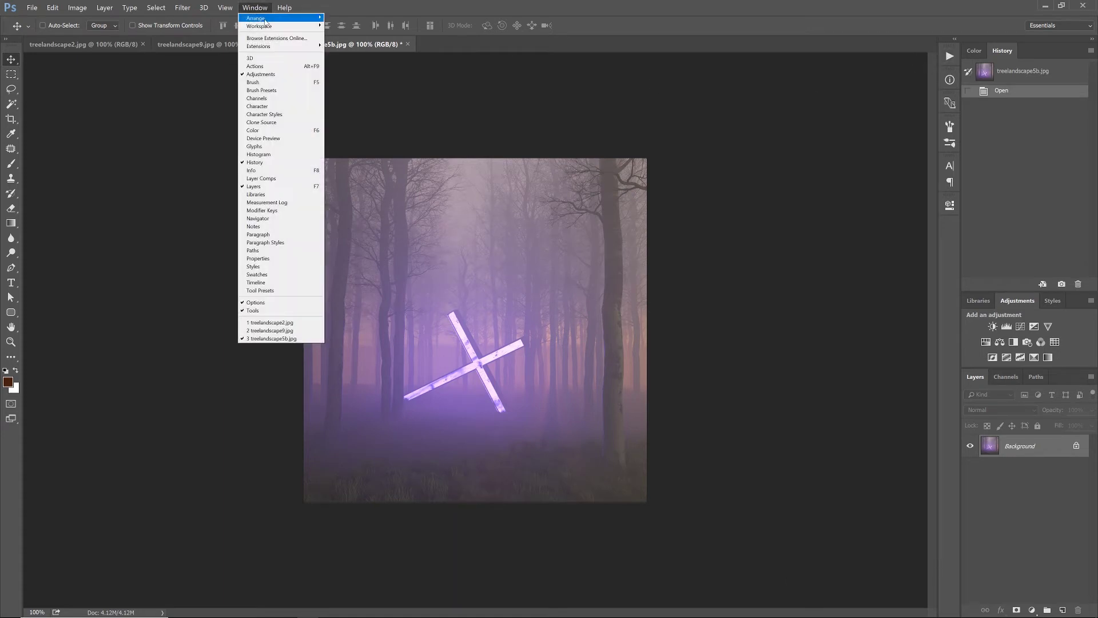
{"action": "left_click", "coordinate": [267, 66]}
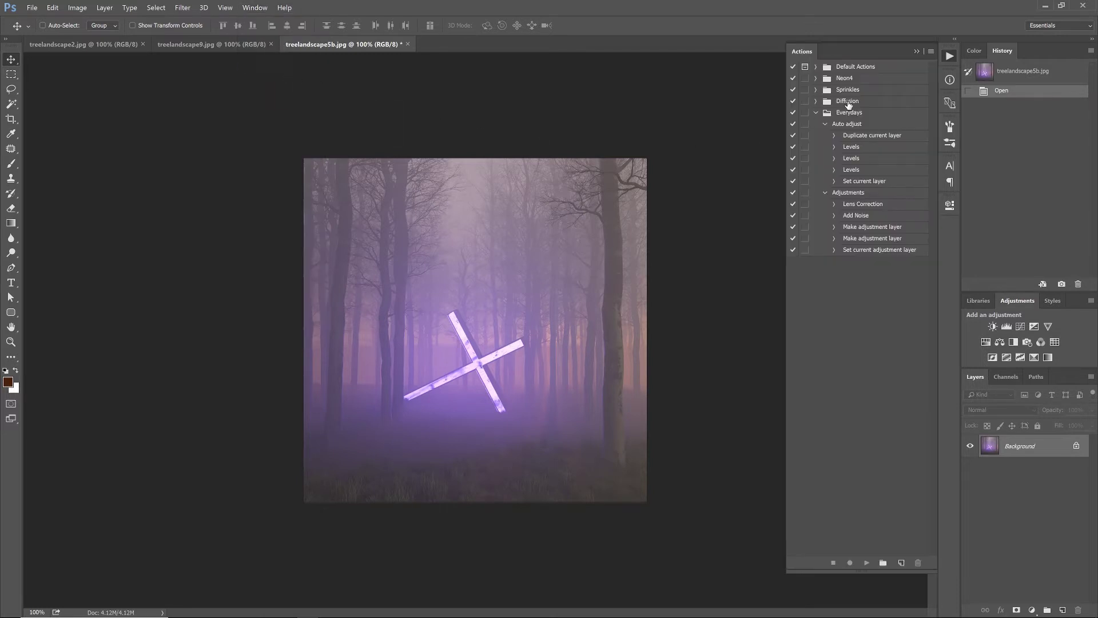
Create the 'Everyday Tut' action set and start a new action in it.
{"action": "left_click", "coordinate": [883, 562]}
{"action": "type", "text": "Everyday Tut"}
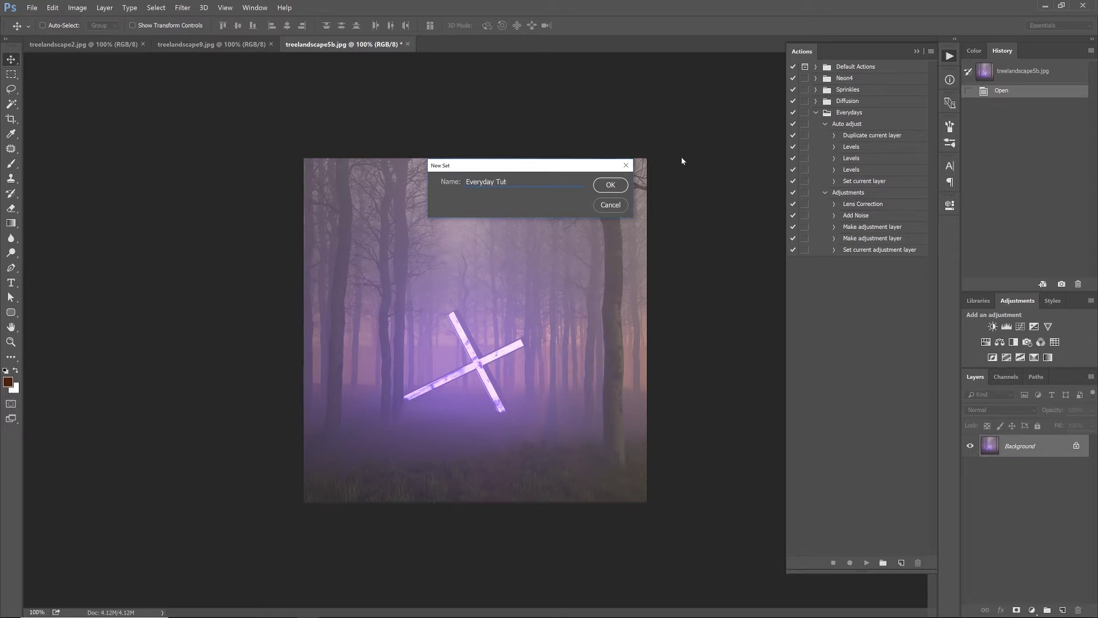
{"action": "left_click", "coordinate": [611, 185]}
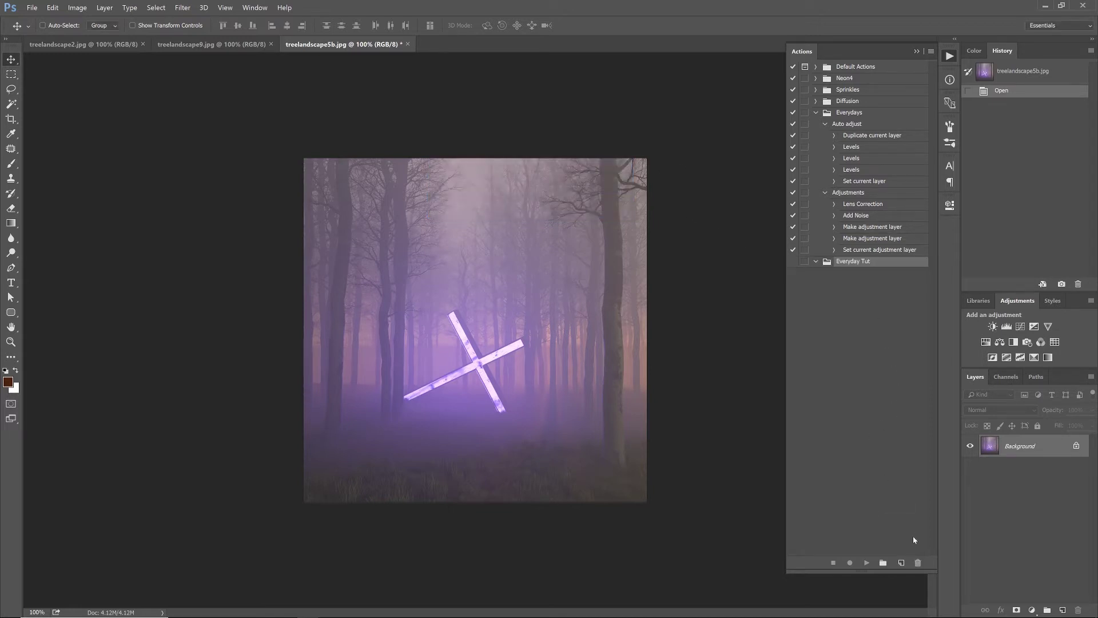
{"action": "left_click", "coordinate": [901, 563]}
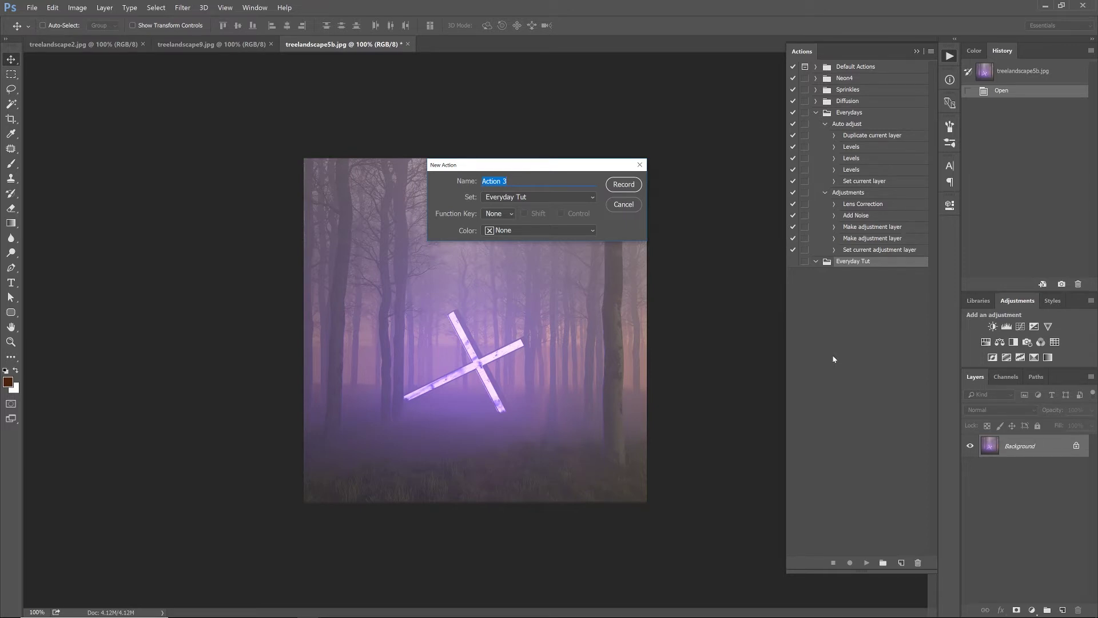
Name the new action 'Auto Adjust' and start recording it.
{"action": "type", "text": "Auto Adjust"}
{"action": "left_click", "coordinate": [624, 184]}
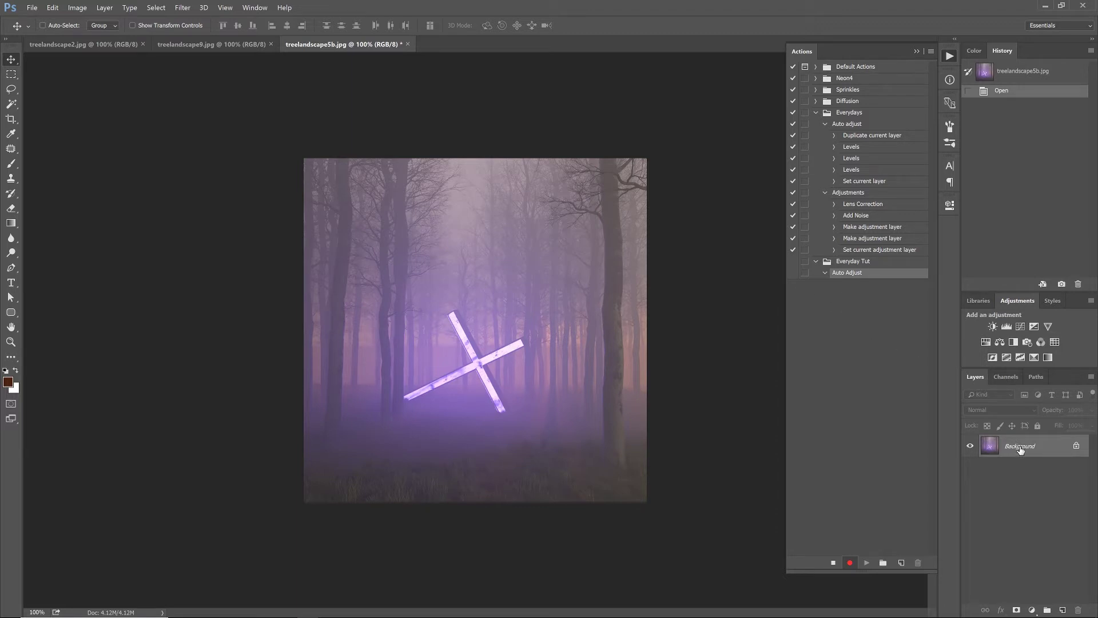
Duplicate the Background layer and apply Auto Tone to the copy.
{"action": "left_click_drag", "start_coordinate": [1019, 448], "coordinate": [1063, 607]}
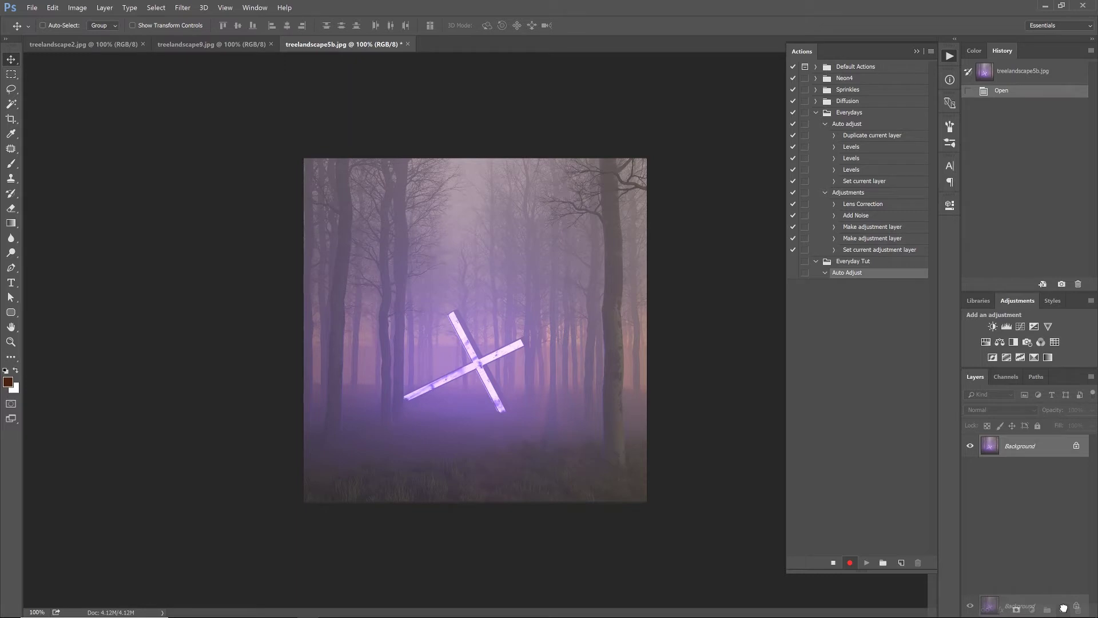
{"action": "left_click_drag", "start_coordinate": [1063, 608], "coordinate": [1063, 608]}
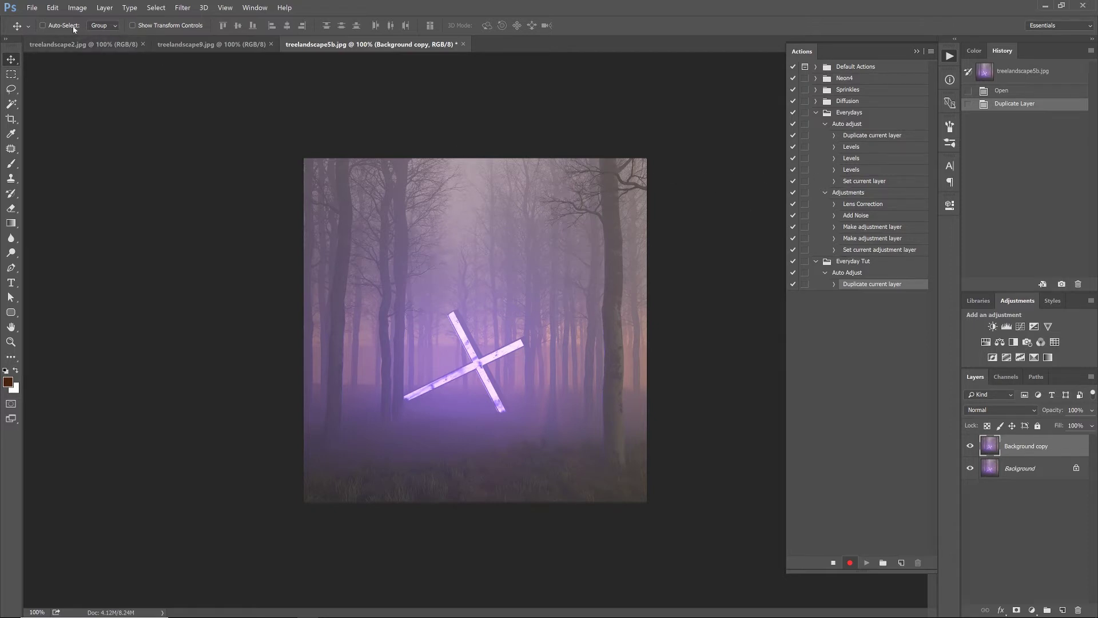
{"action": "left_click", "coordinate": [78, 8]}
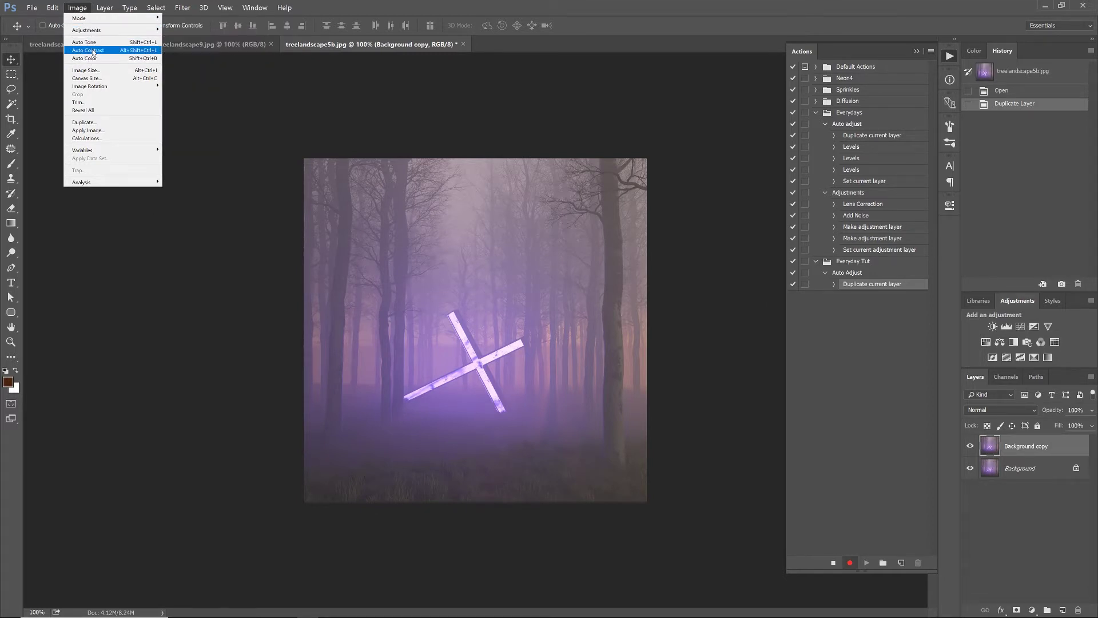
{"action": "left_click", "coordinate": [92, 43]}
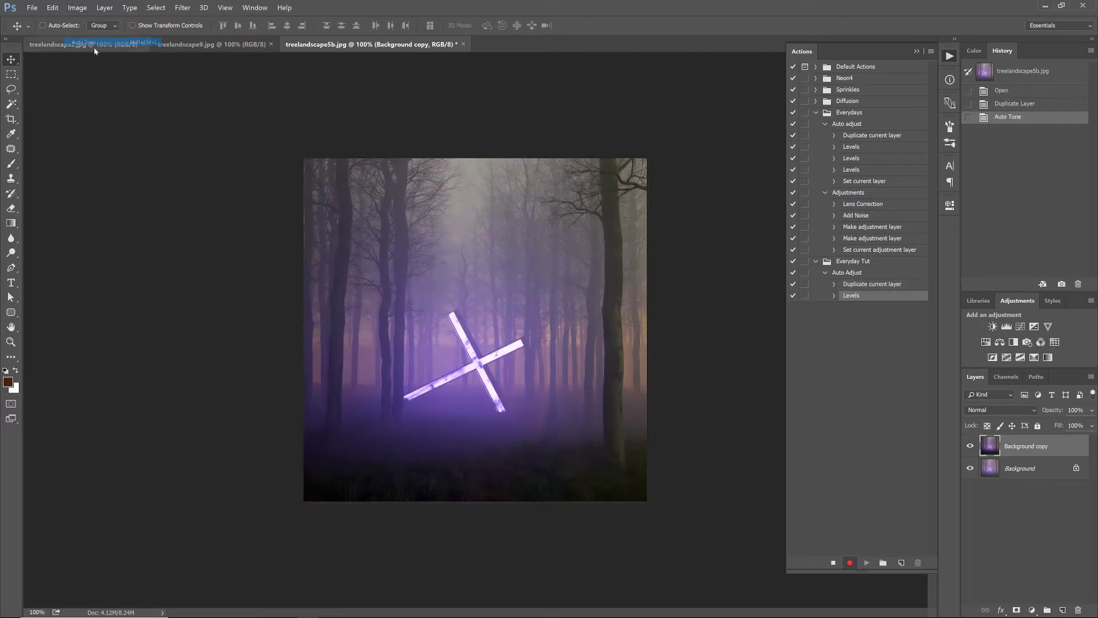
Apply Auto Contrast and Auto Color, then set the copy layer to 50% opacity.
{"action": "left_click", "coordinate": [76, 8]}
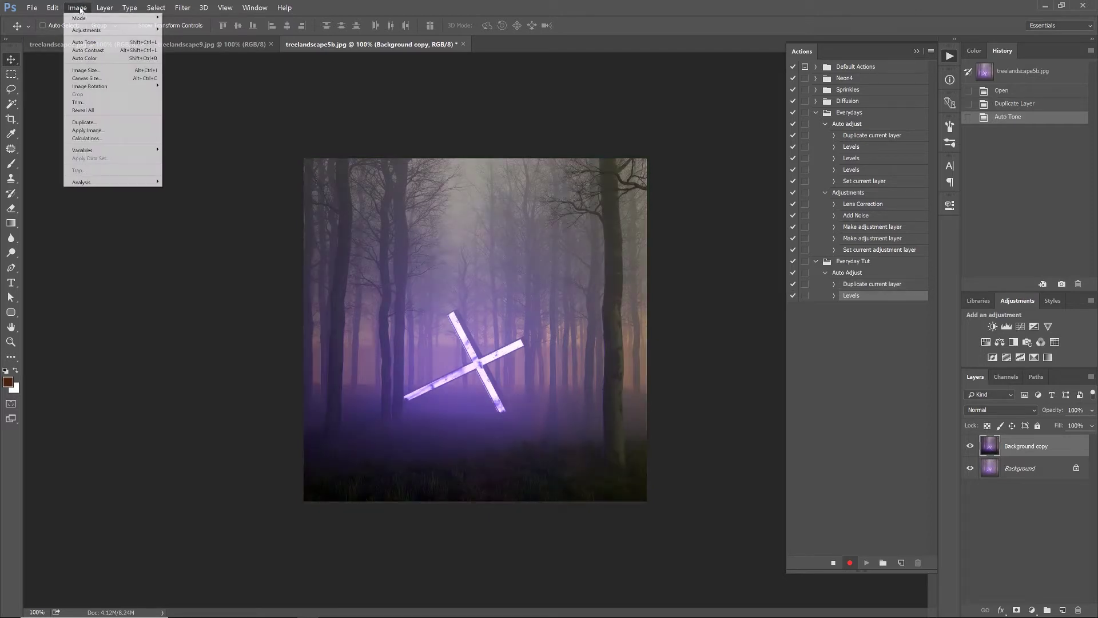
{"action": "left_click", "coordinate": [89, 50]}
{"action": "left_click", "coordinate": [76, 8]}
{"action": "left_click", "coordinate": [90, 59]}
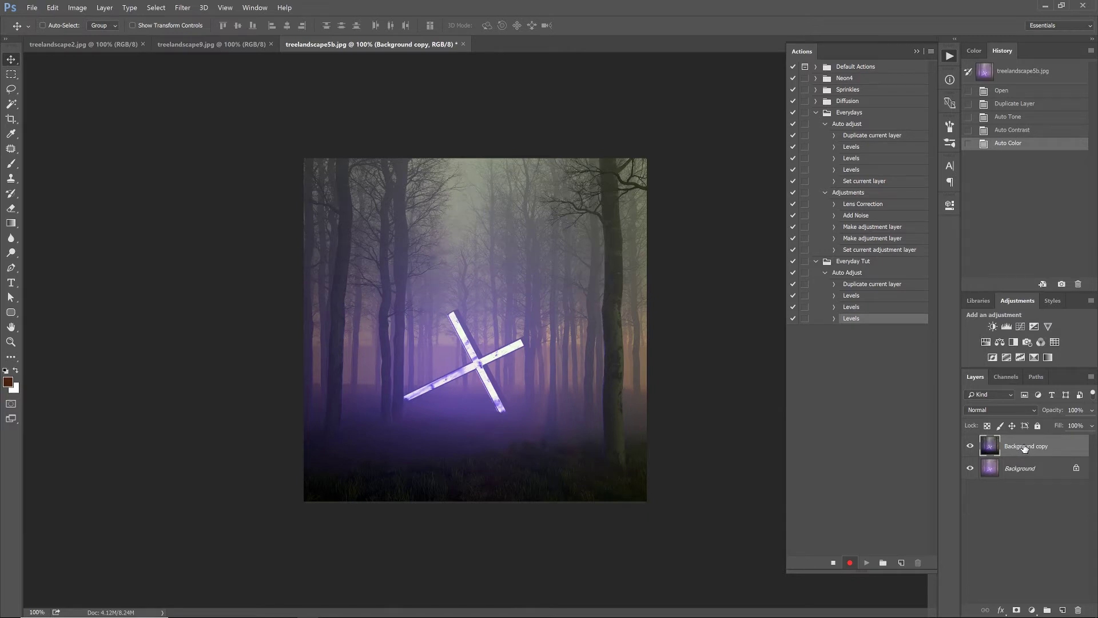
{"action": "key", "text": "5"}
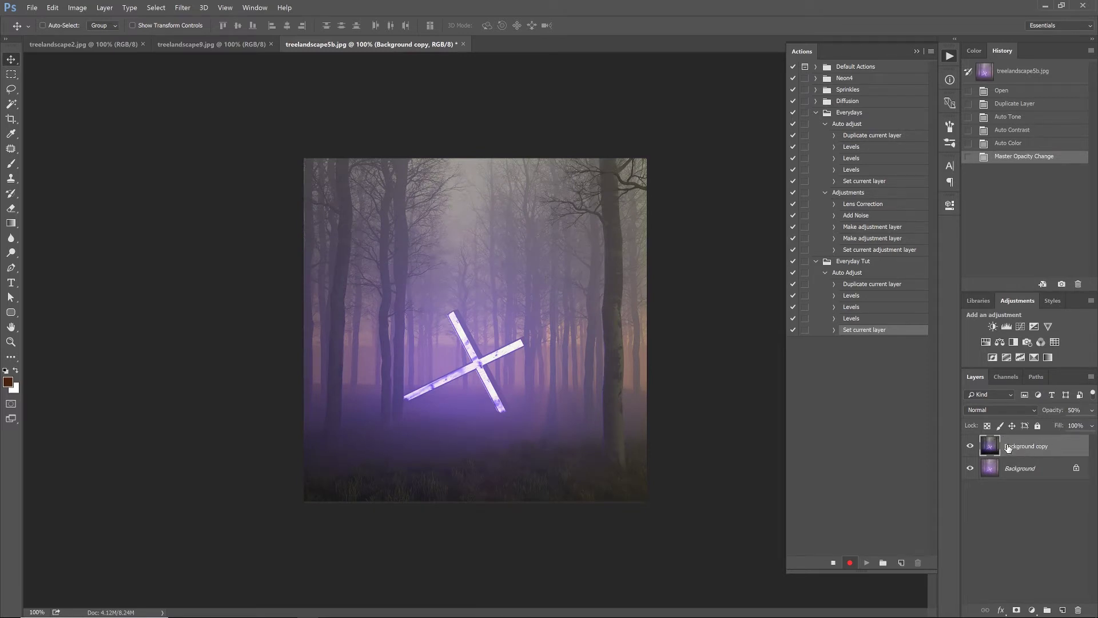
Stop recording, collapse Auto Adjust, and view the copy layer at 100% opacity.
{"action": "left_click", "coordinate": [834, 562]}
{"action": "left_click", "coordinate": [826, 273]}
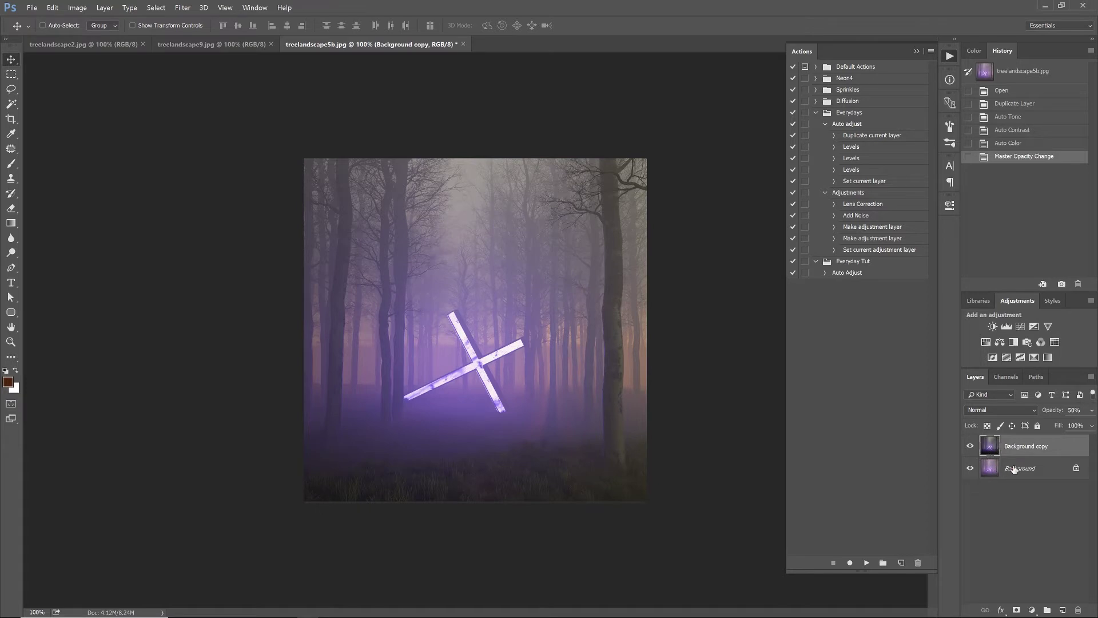
{"action": "left_click", "coordinate": [971, 448]}
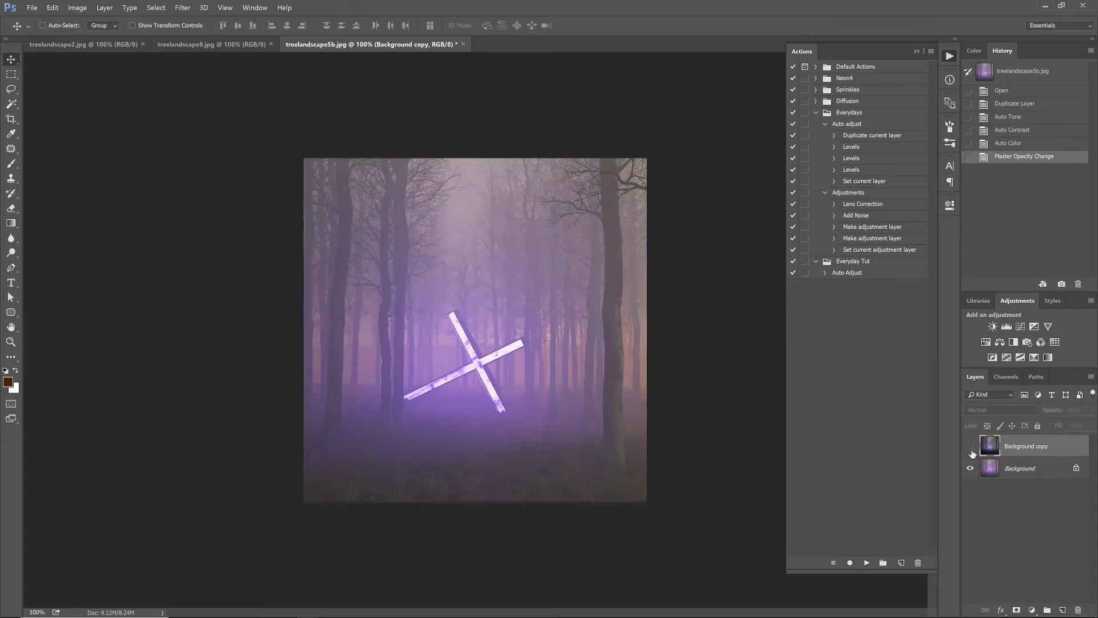
{"action": "left_click", "coordinate": [971, 446]}
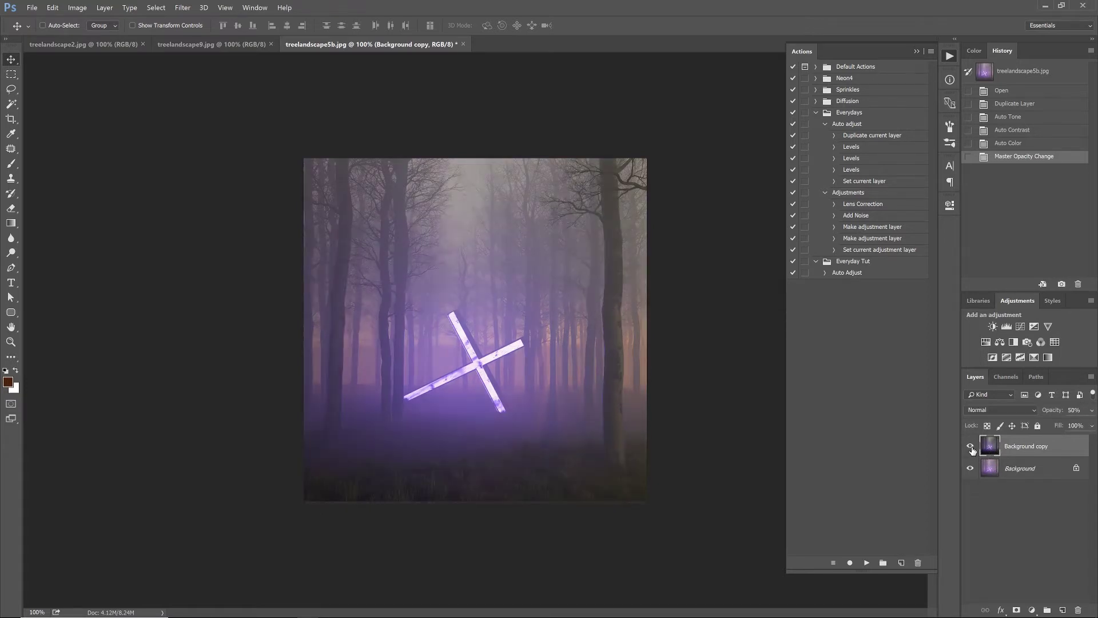
{"action": "key", "text": "0"}
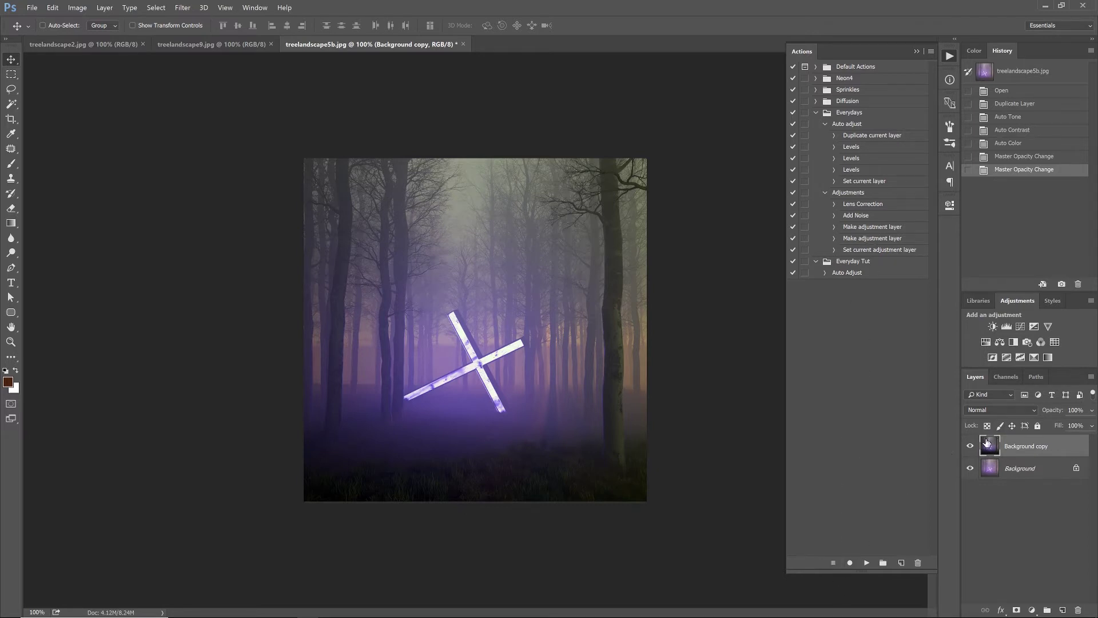
Toggle the copy layer against the original and lower it to 50% opacity.
{"action": "left_click", "coordinate": [970, 446]}
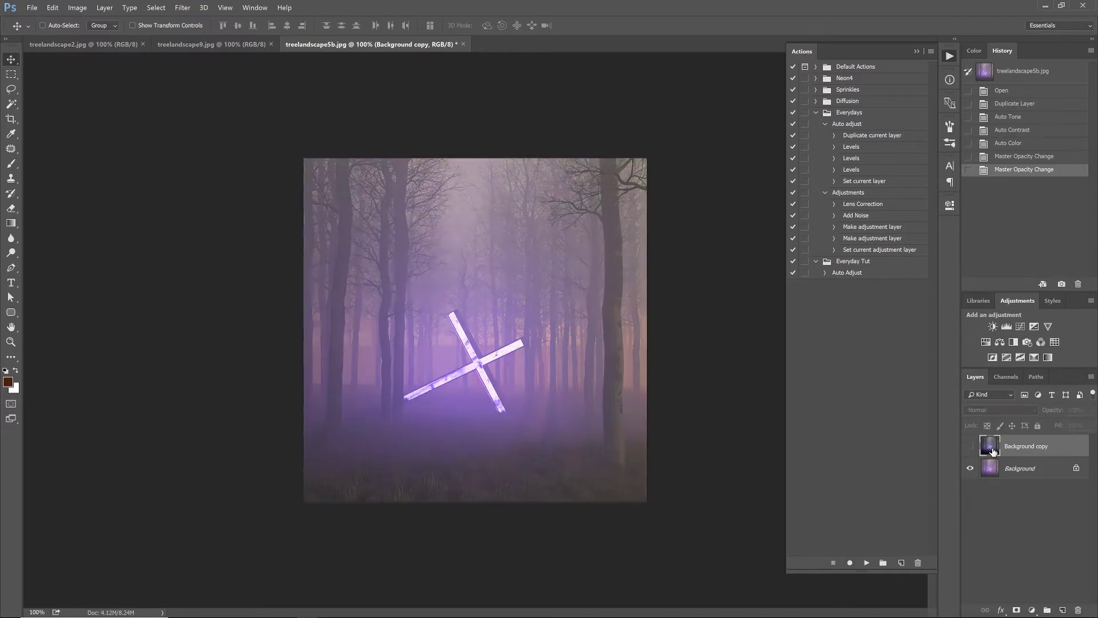
{"action": "left_click", "coordinate": [969, 446]}
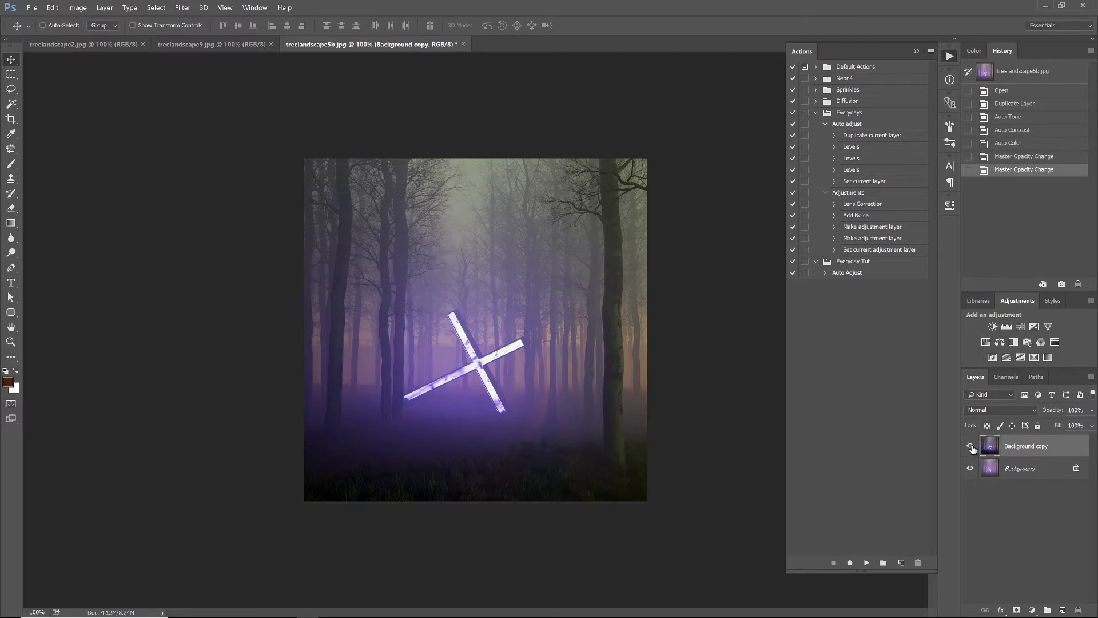
{"action": "left_click", "coordinate": [970, 447]}
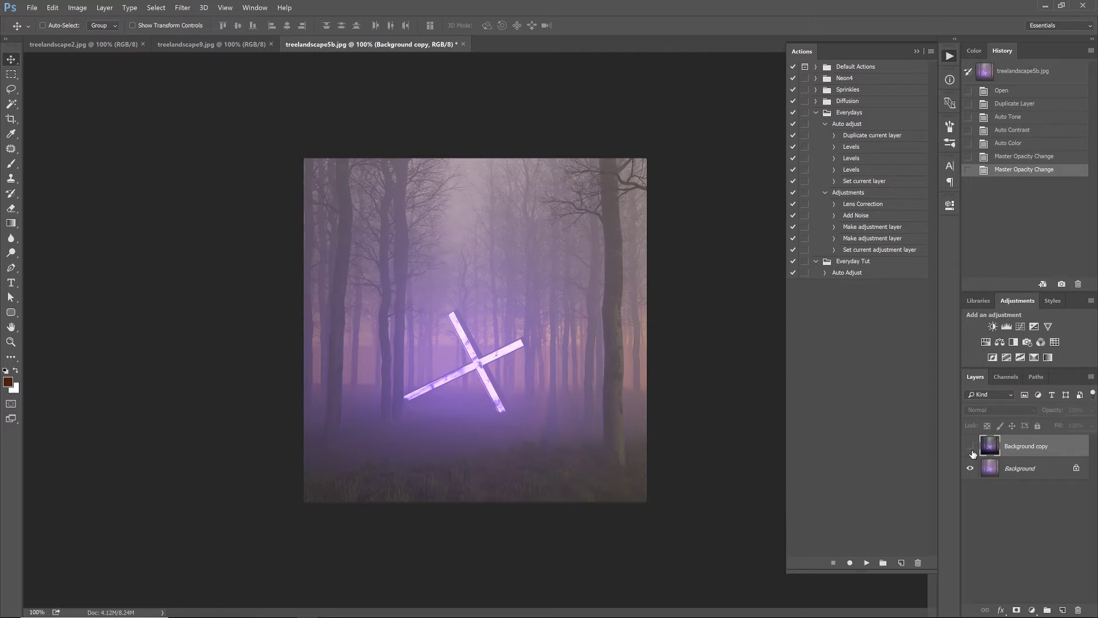
{"action": "left_click", "coordinate": [971, 447]}
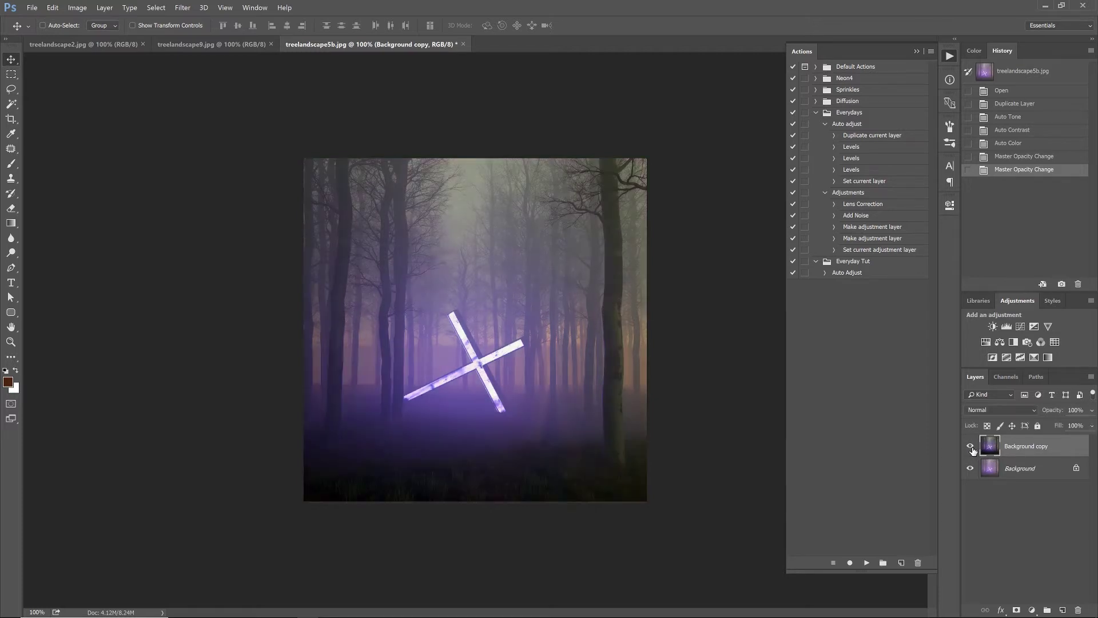
{"action": "key", "text": "5"}
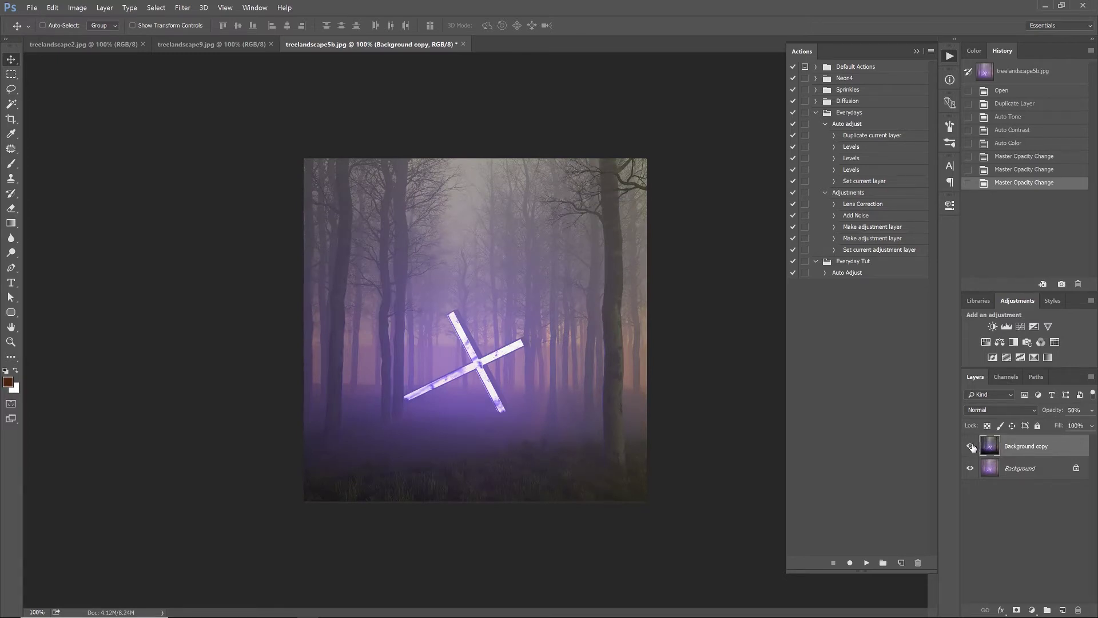
{"action": "left_click", "coordinate": [970, 447]}
{"action": "left_click", "coordinate": [971, 448]}
Compare again, trying 80% and 30% opacity before settling on 50%.
{"action": "left_click", "coordinate": [971, 448]}
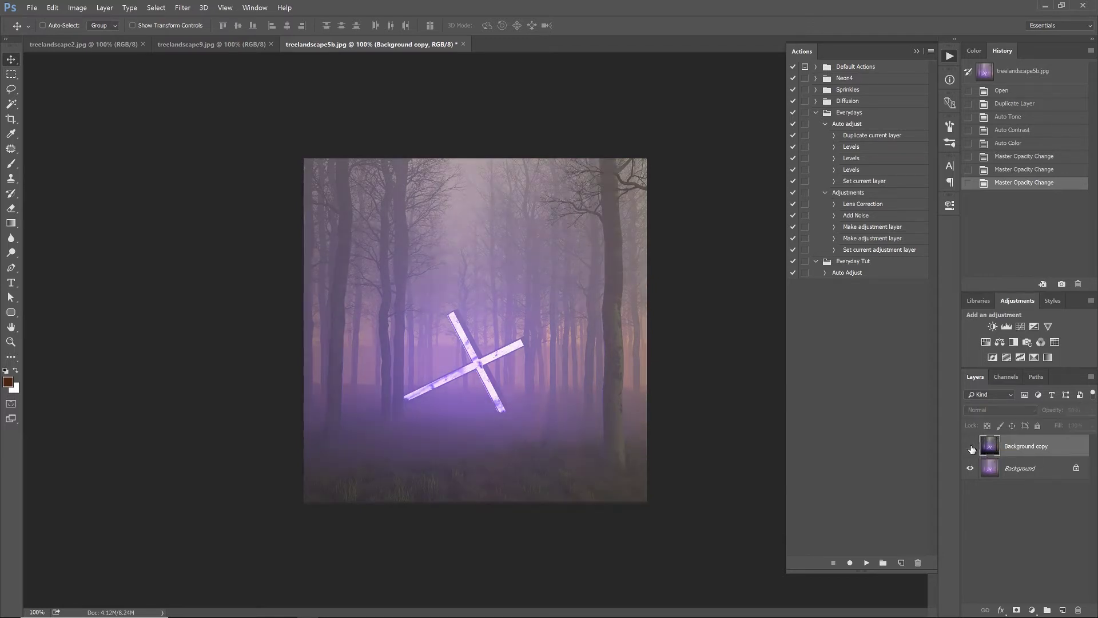
{"action": "left_click", "coordinate": [970, 447]}
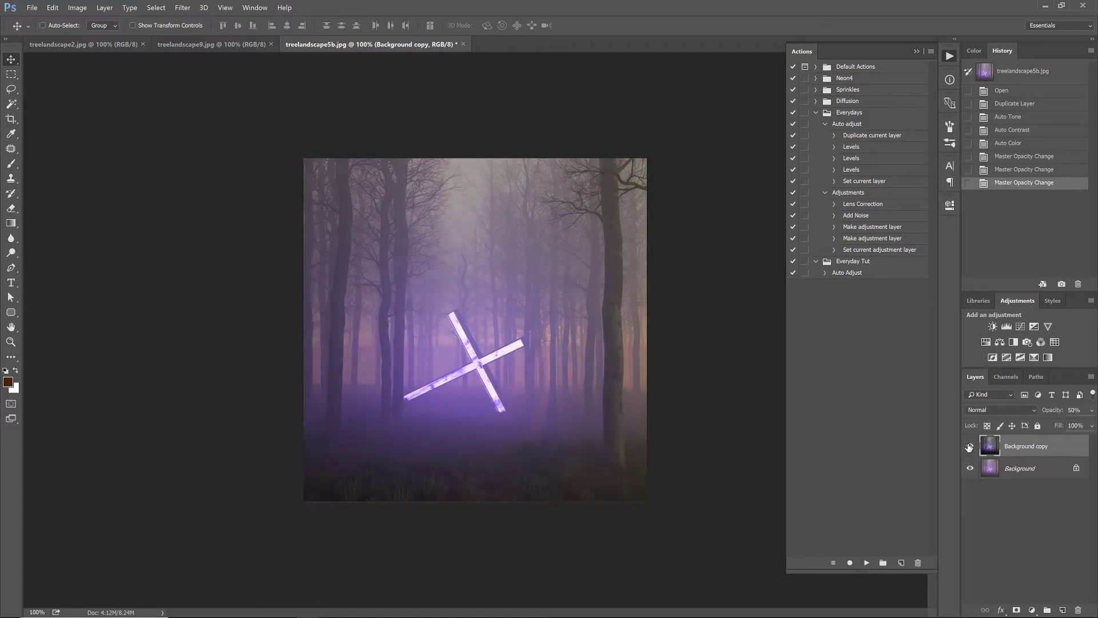
{"action": "key", "text": "8"}
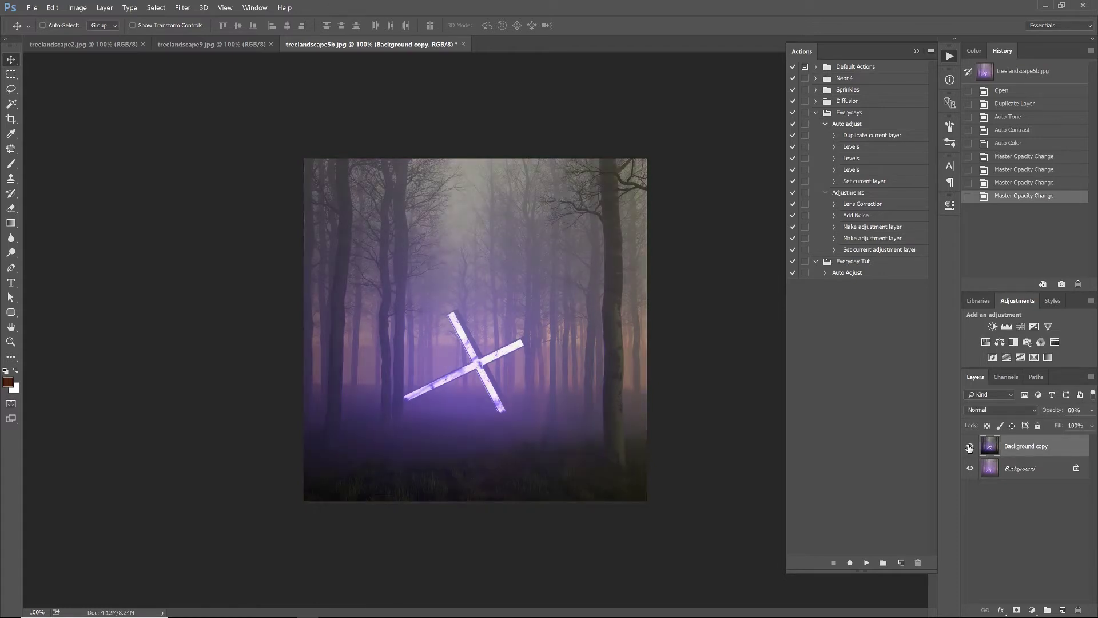
{"action": "key", "text": "3"}
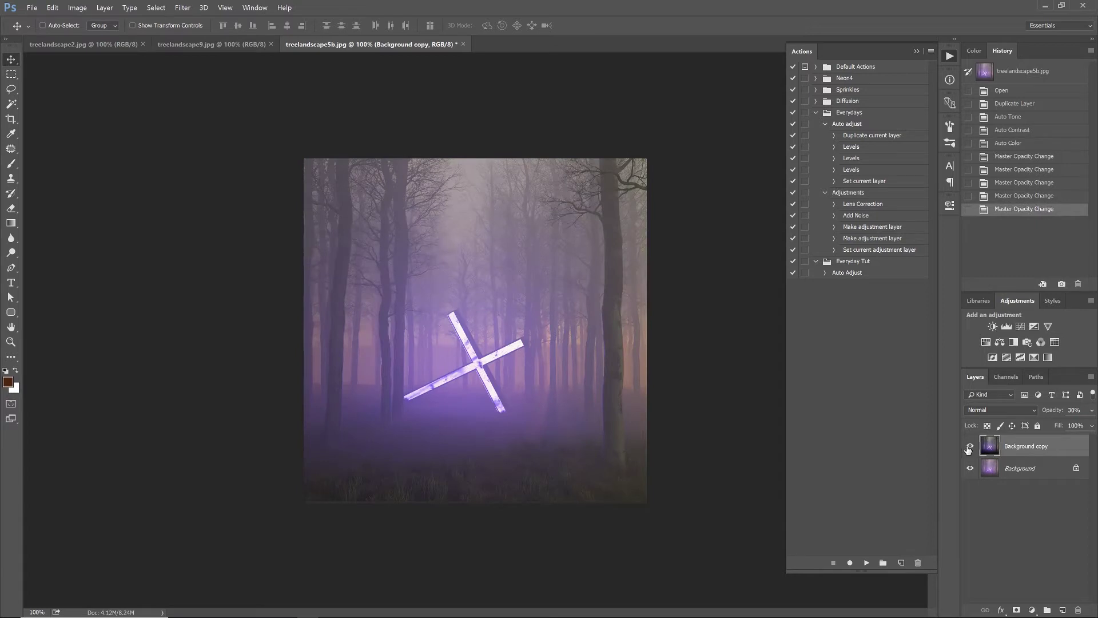
{"action": "key", "text": "8"}
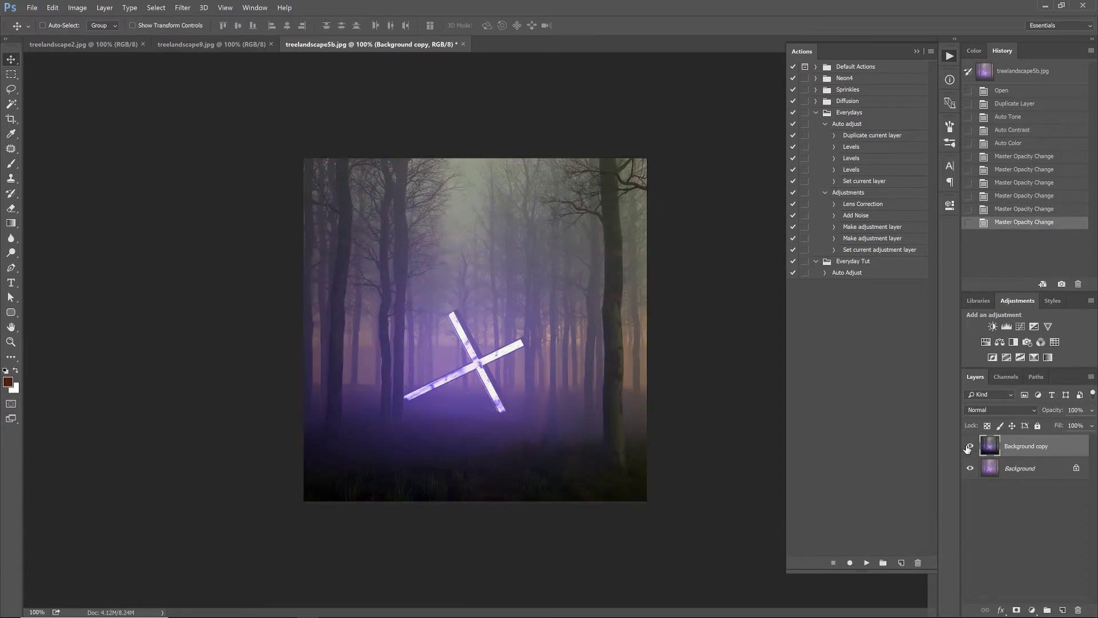
{"action": "key", "text": "5"}
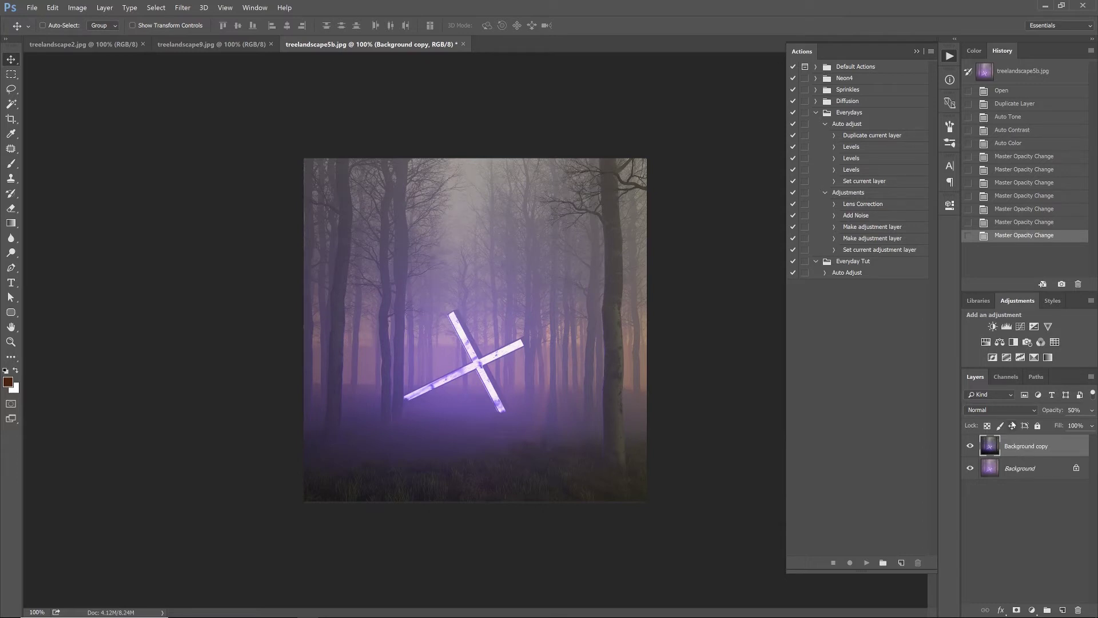
Merge both forest layers with Ctrl+E and start recording an 'Adjustments' action in Everyday Tut.
{"action": "left_click", "coordinate": [1033, 472], "text": "shift"}
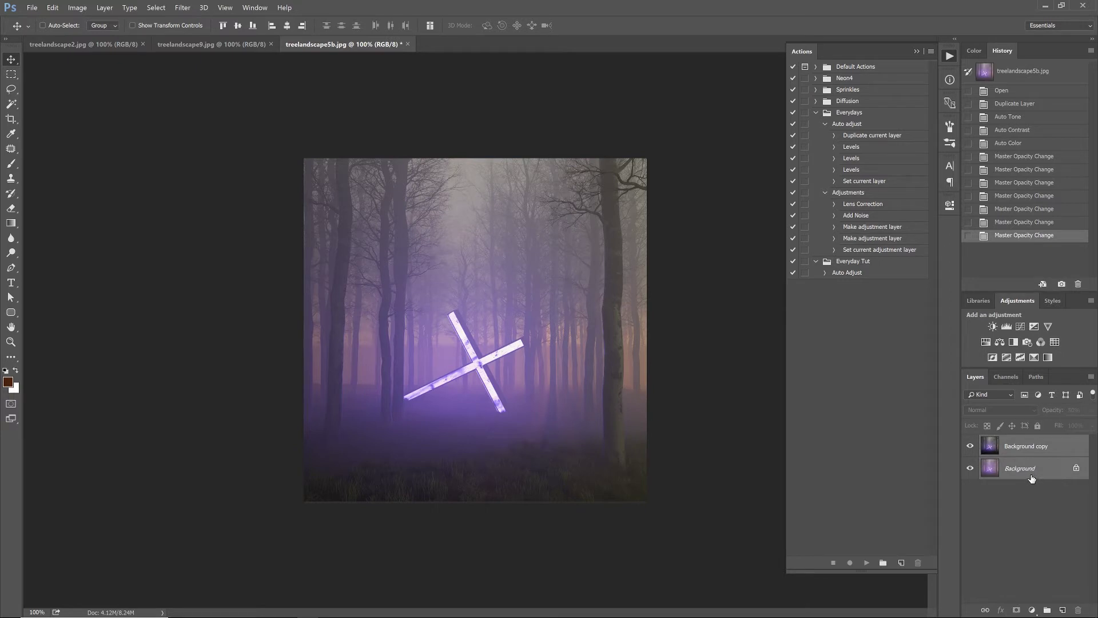
{"action": "key", "text": "ctrl+e"}
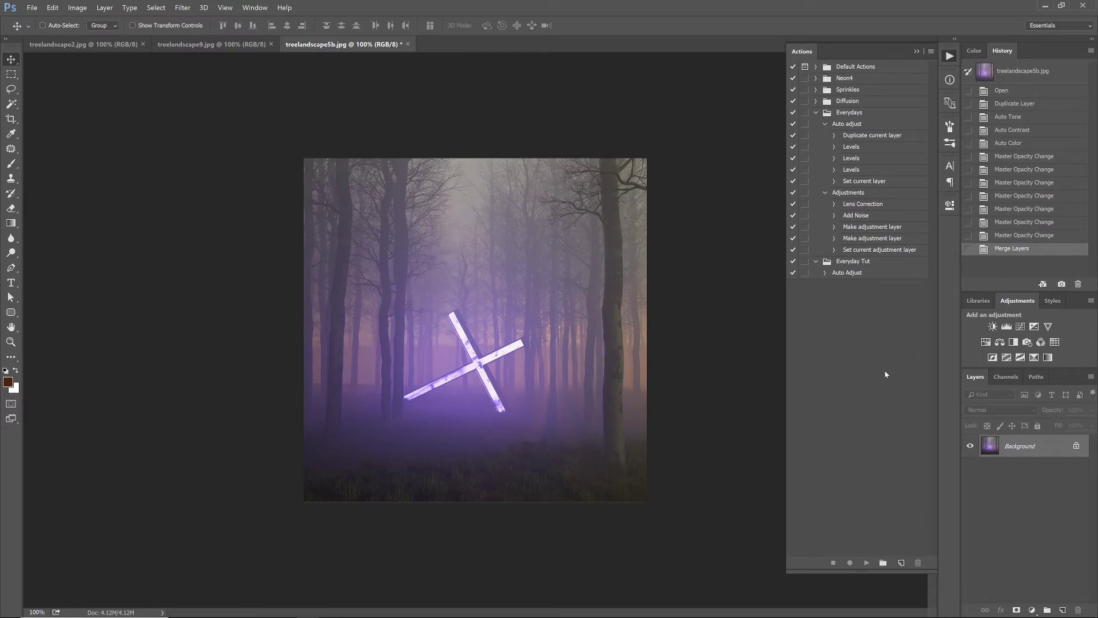
{"action": "left_click", "coordinate": [858, 261]}
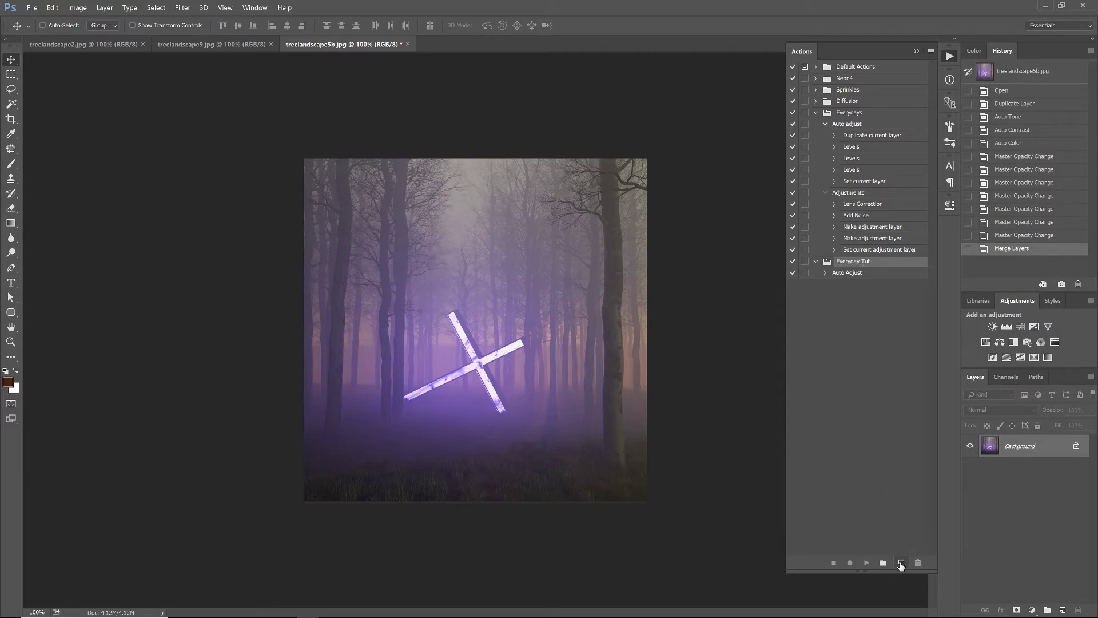
{"action": "left_click", "coordinate": [902, 563]}
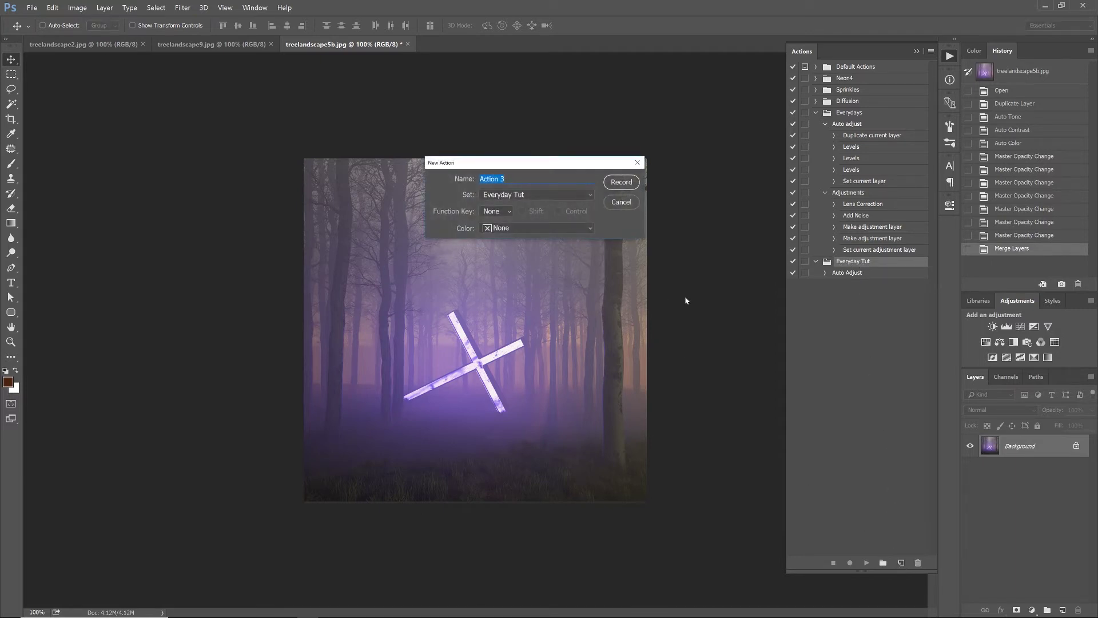
{"action": "type", "text": "Adjustments"}
{"action": "left_click", "coordinate": [623, 182]}
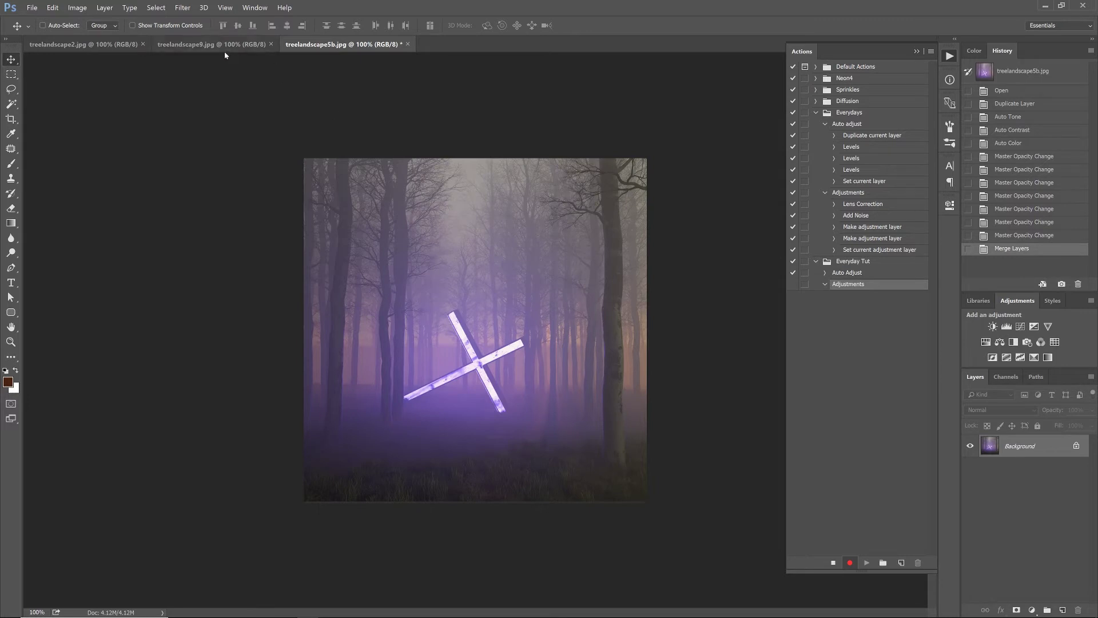
Apply Lens Correction with Red/Cyan and Blue/Yellow Fringe both at -100.
{"action": "left_click", "coordinate": [182, 7]}
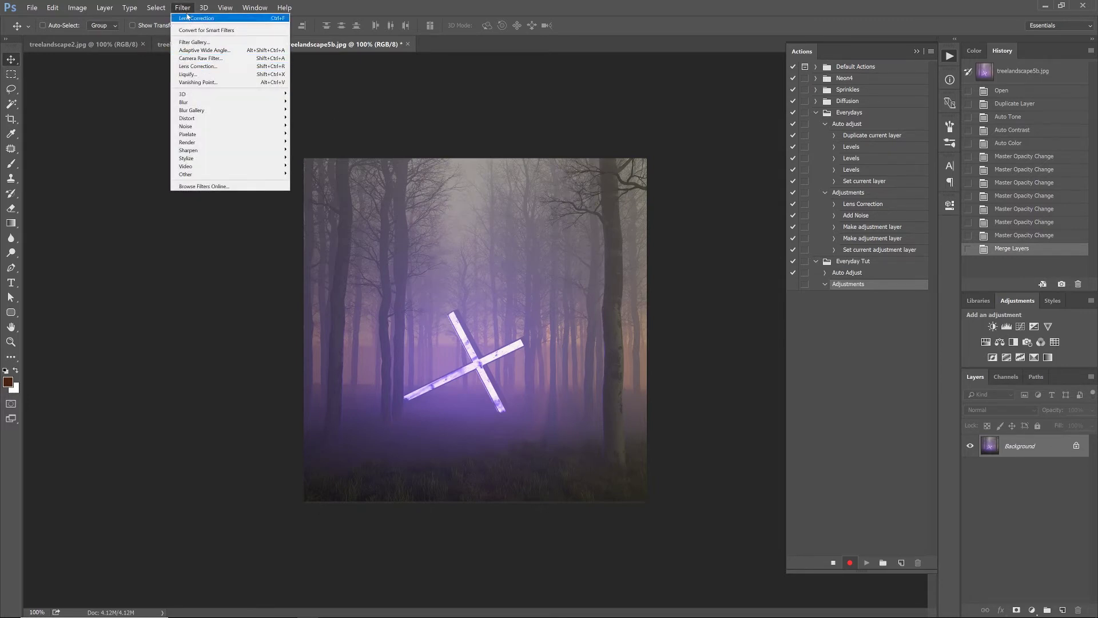
{"action": "left_click", "coordinate": [203, 67]}
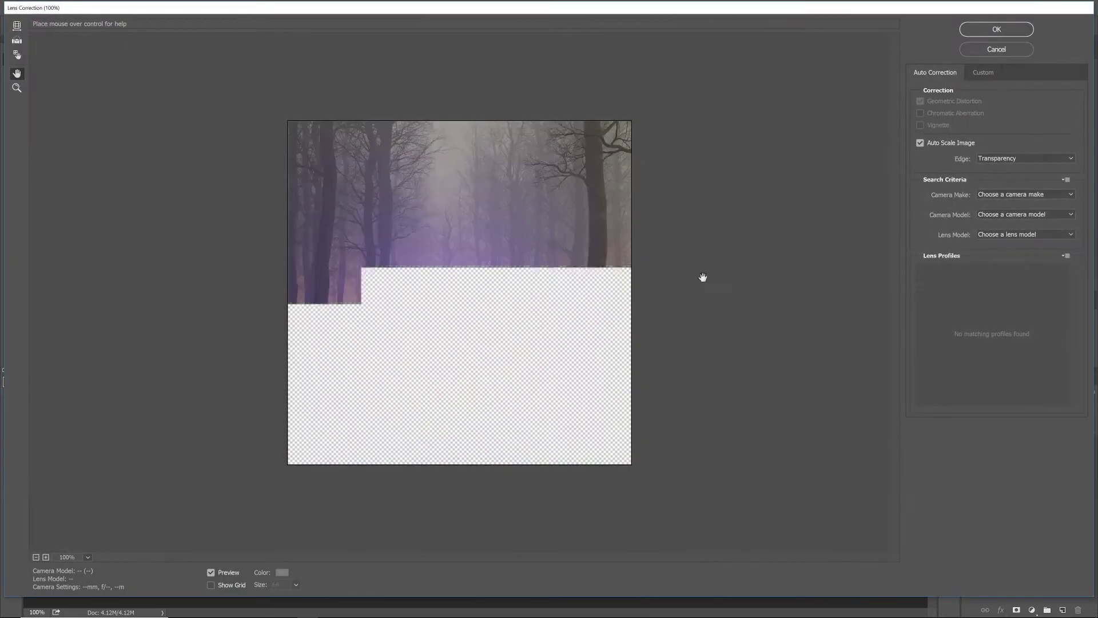
{"action": "left_click", "coordinate": [981, 74]}
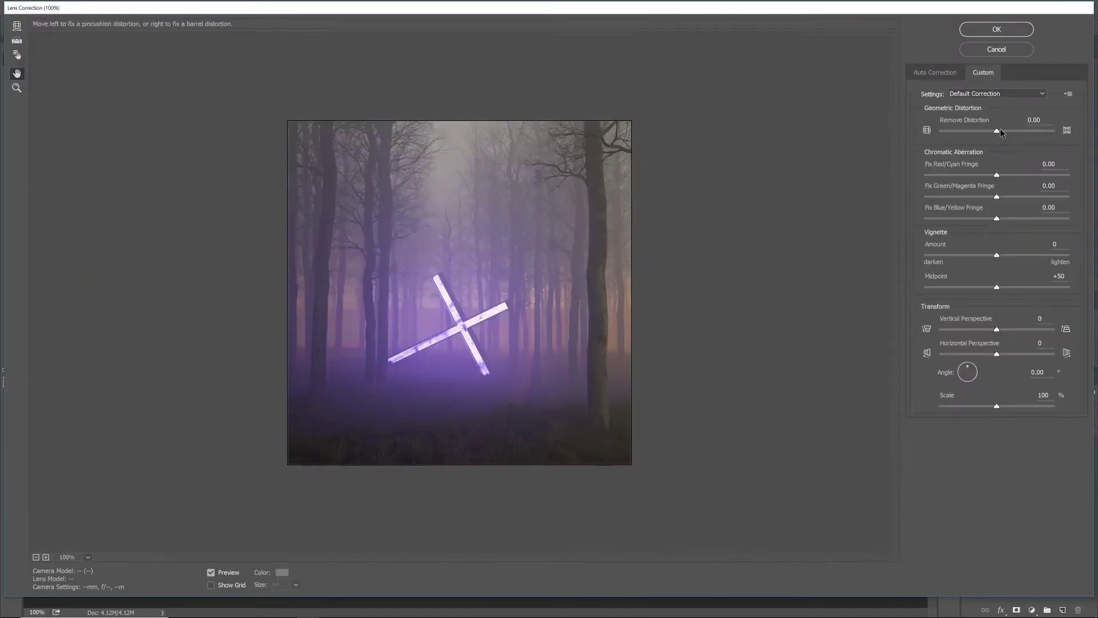
{"action": "left_click_drag", "start_coordinate": [996, 174], "coordinate": [981, 175]}
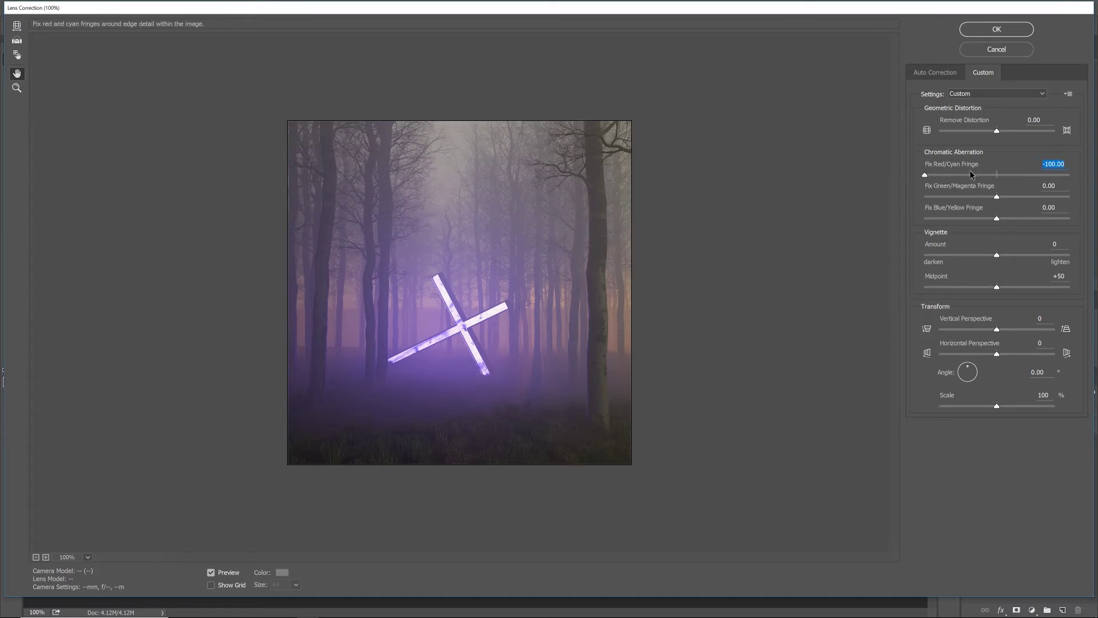
{"action": "left_click_drag", "start_coordinate": [996, 218], "coordinate": [895, 224]}
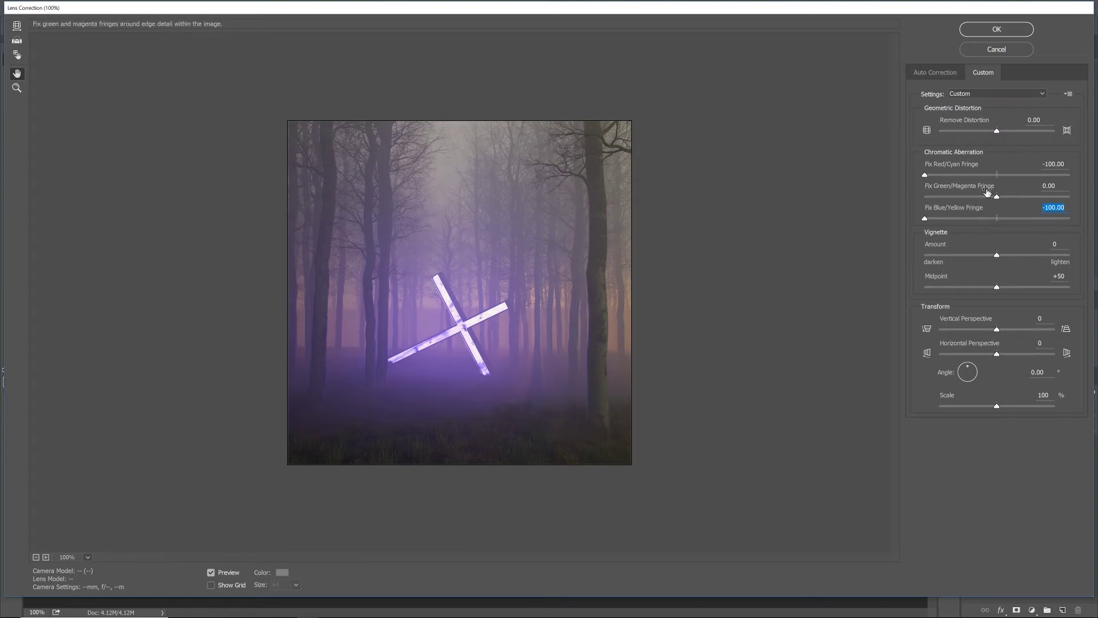
{"action": "left_click", "coordinate": [1006, 32]}
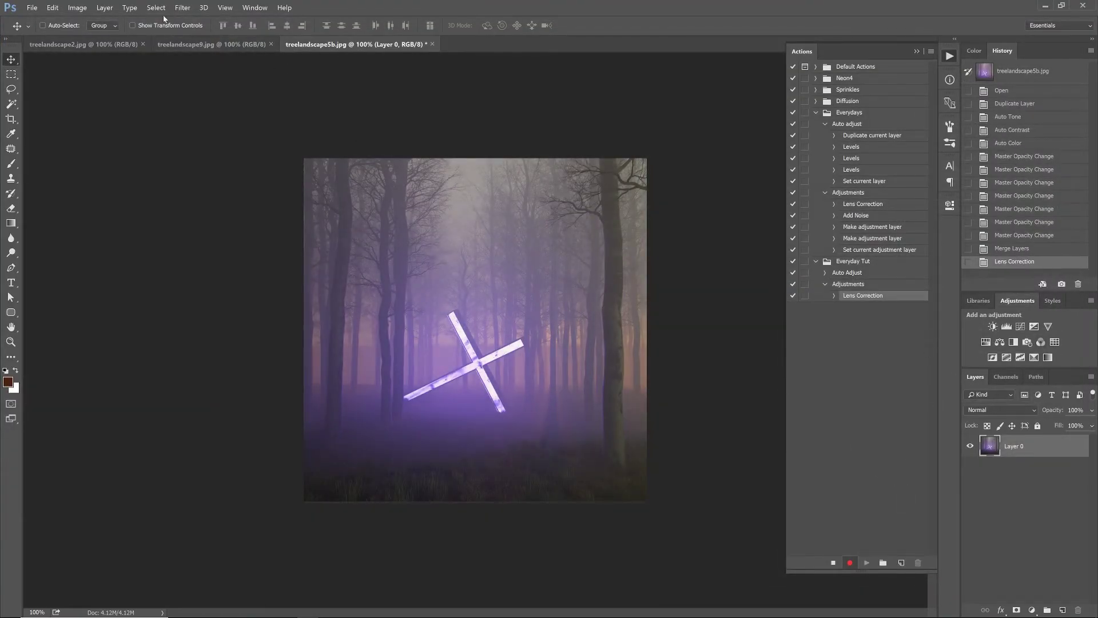
Add 1% monochromatic noise to the image.
{"action": "left_click", "coordinate": [182, 7]}
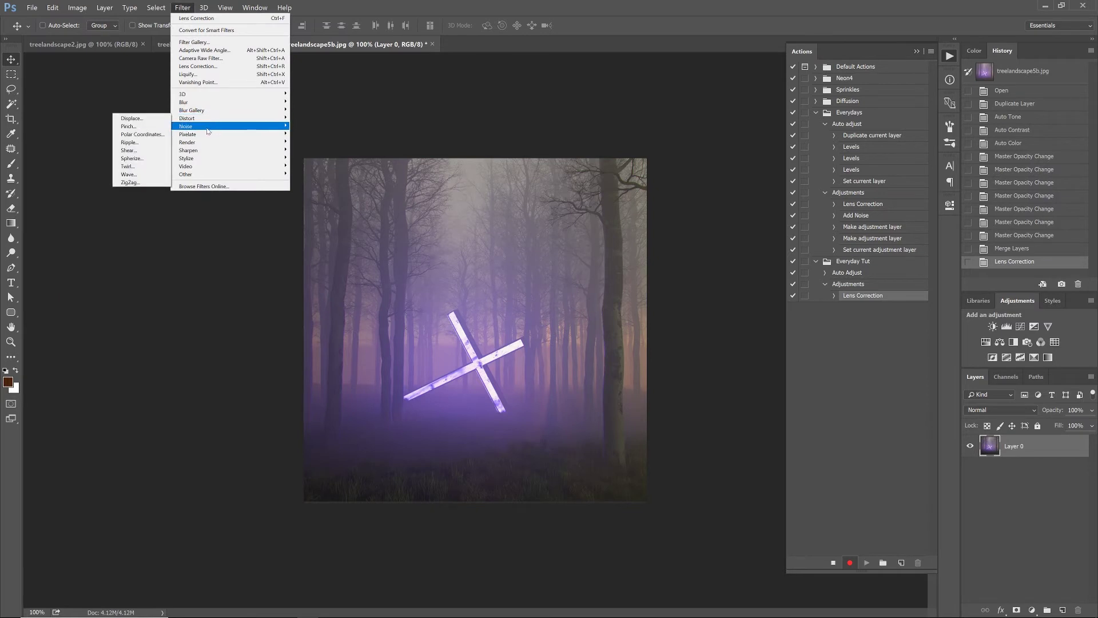
{"action": "mouse_move", "coordinate": [203, 127]}
{"action": "left_click", "coordinate": [136, 125]}
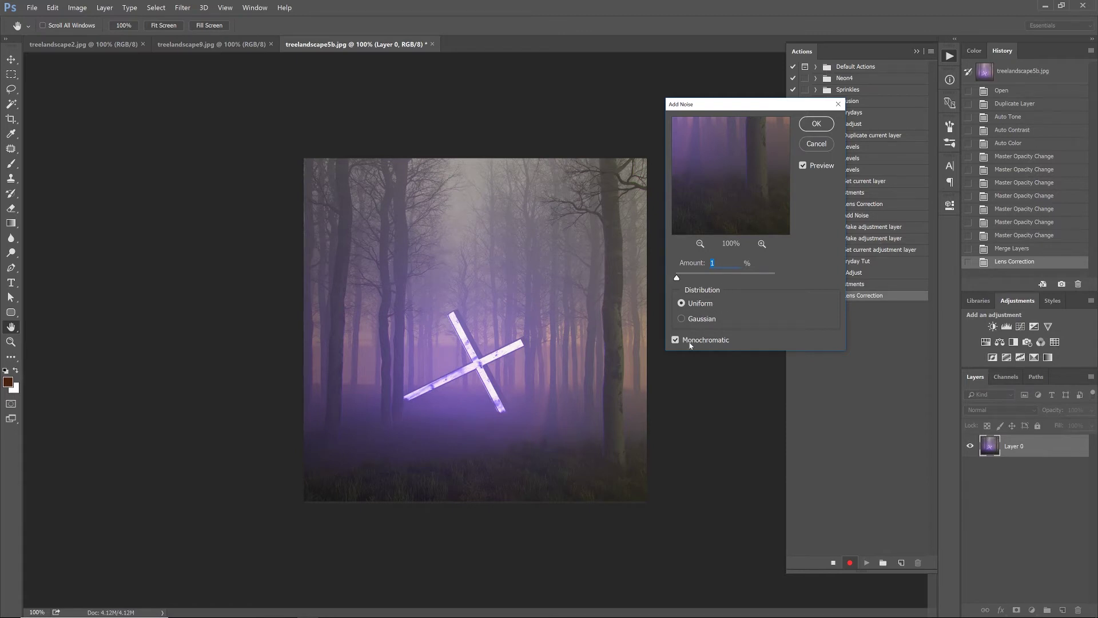
{"action": "left_click", "coordinate": [816, 124]}
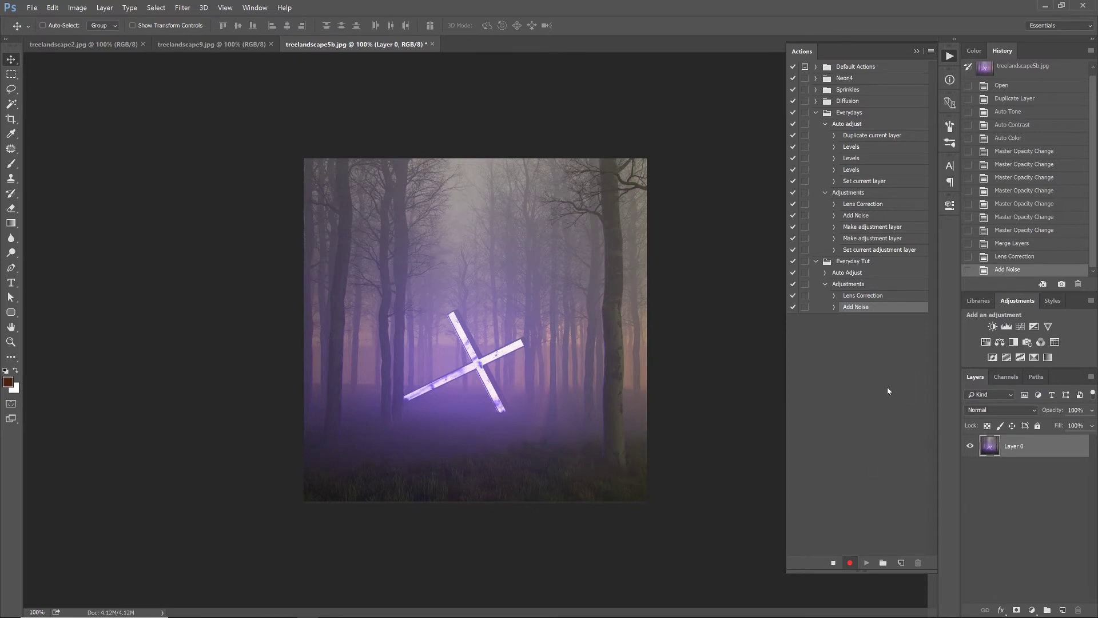
Add a Curves adjustment layer and raise its black point to input 22, output 24.
{"action": "left_click", "coordinate": [1032, 610]}
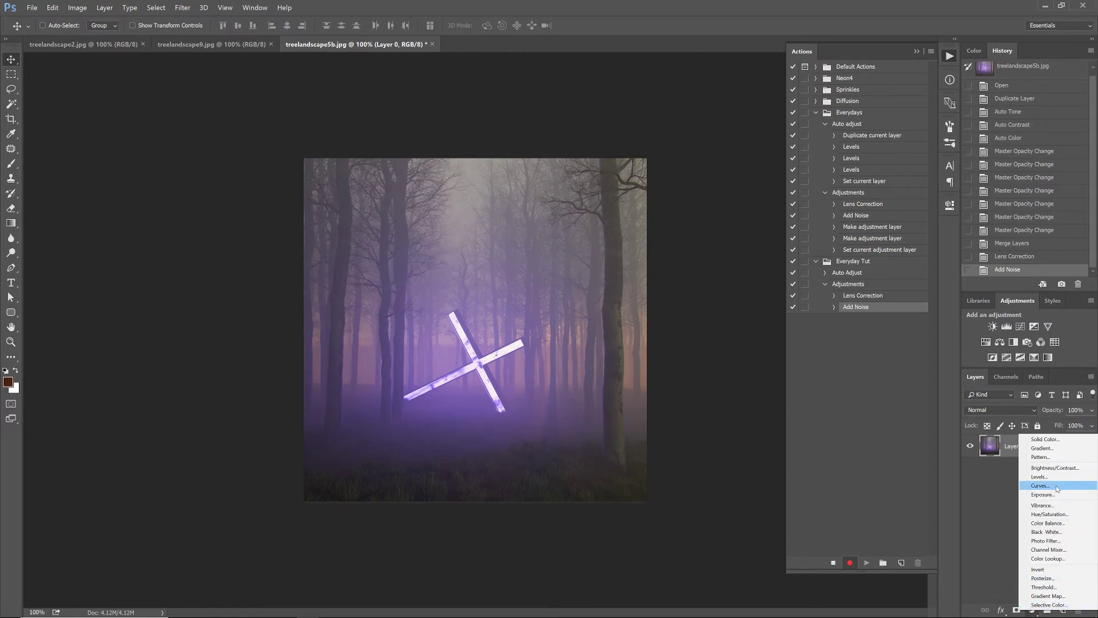
{"action": "left_click", "coordinate": [1040, 486]}
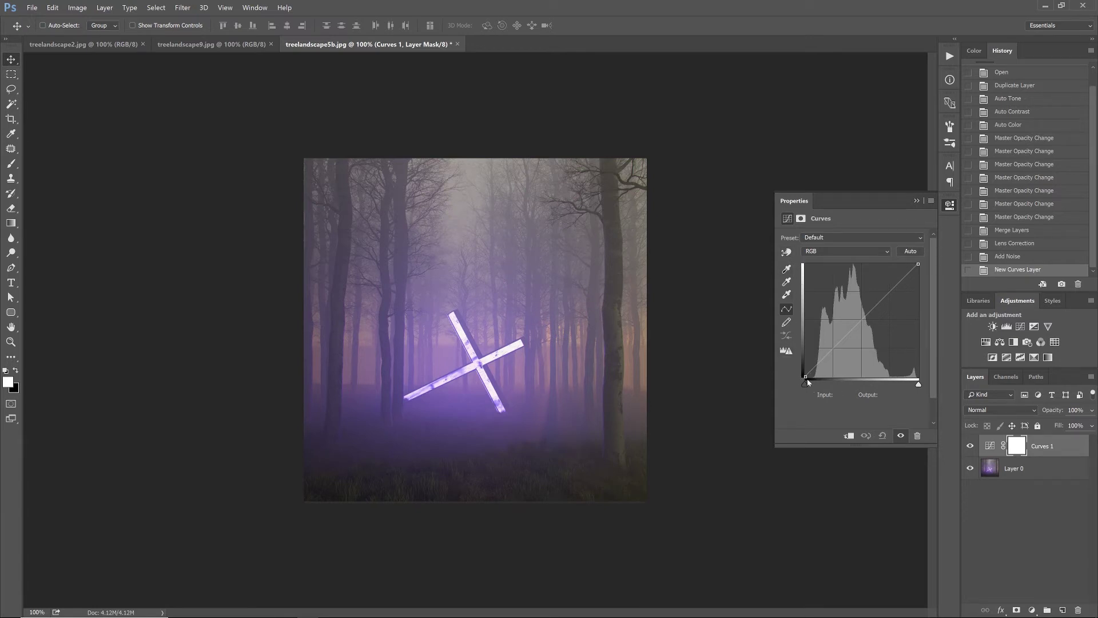
{"action": "left_click", "coordinate": [805, 376]}
{"action": "left_click_drag", "start_coordinate": [803, 376], "coordinate": [767, 393]}
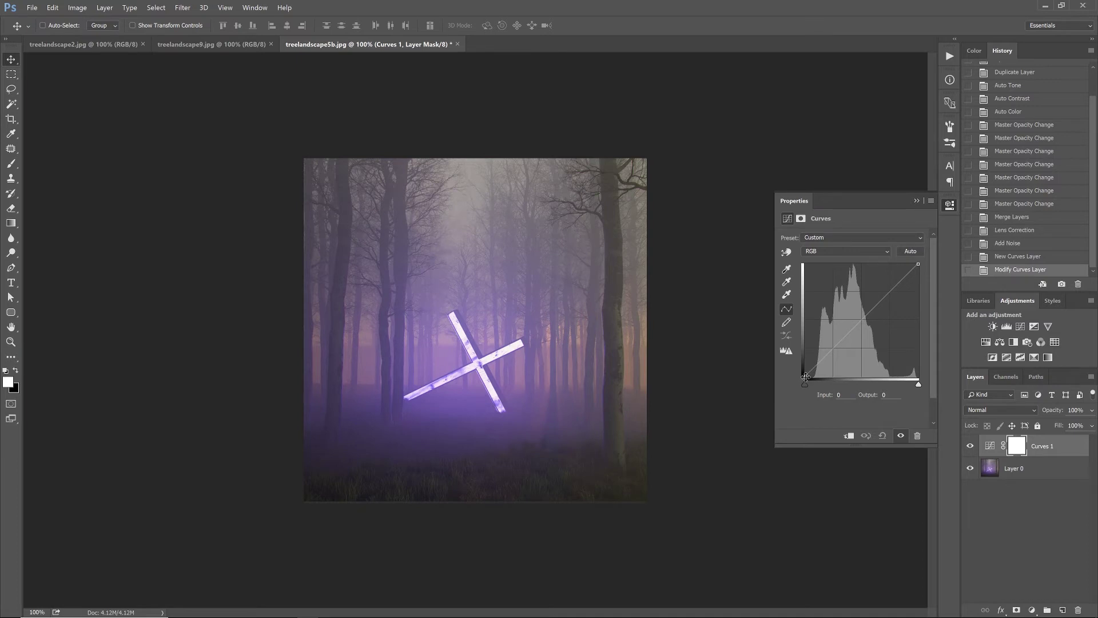
{"action": "left_click_drag", "start_coordinate": [805, 378], "coordinate": [804, 374]}
{"action": "left_click_drag", "start_coordinate": [804, 374], "coordinate": [804, 373]}
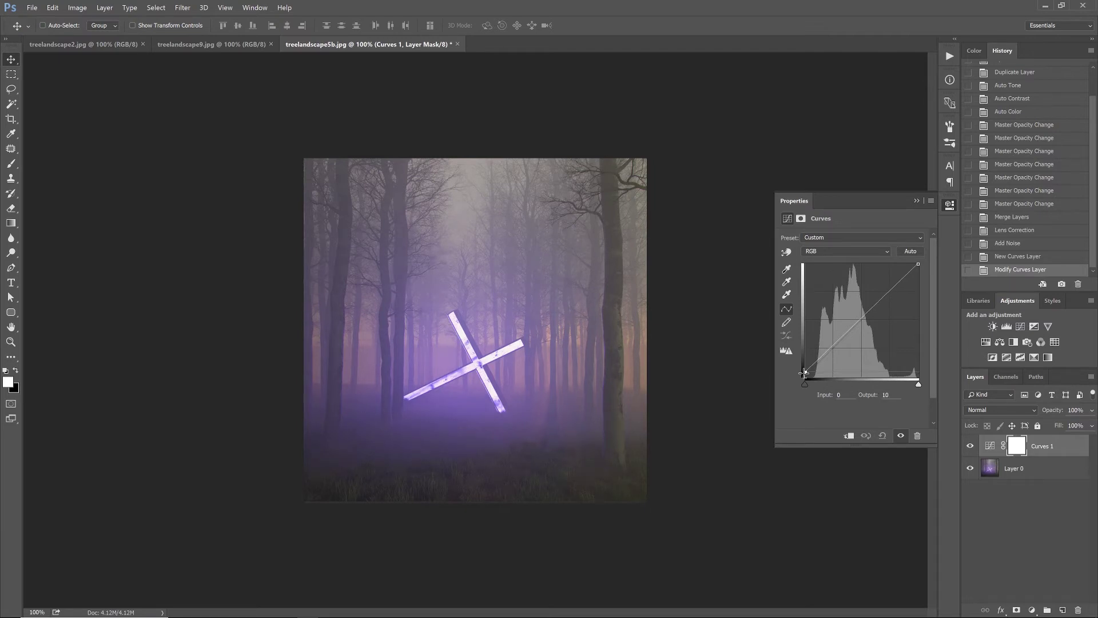
{"action": "left_click_drag", "start_coordinate": [804, 372], "coordinate": [804, 373]}
{"action": "left_click_drag", "start_coordinate": [805, 372], "coordinate": [804, 372]}
Add a shadow point to the Curves 1 curve and settle it at input 24, output 26.
{"action": "left_click", "coordinate": [813, 363]}
{"action": "left_click_drag", "start_coordinate": [814, 365], "coordinate": [818, 366]}
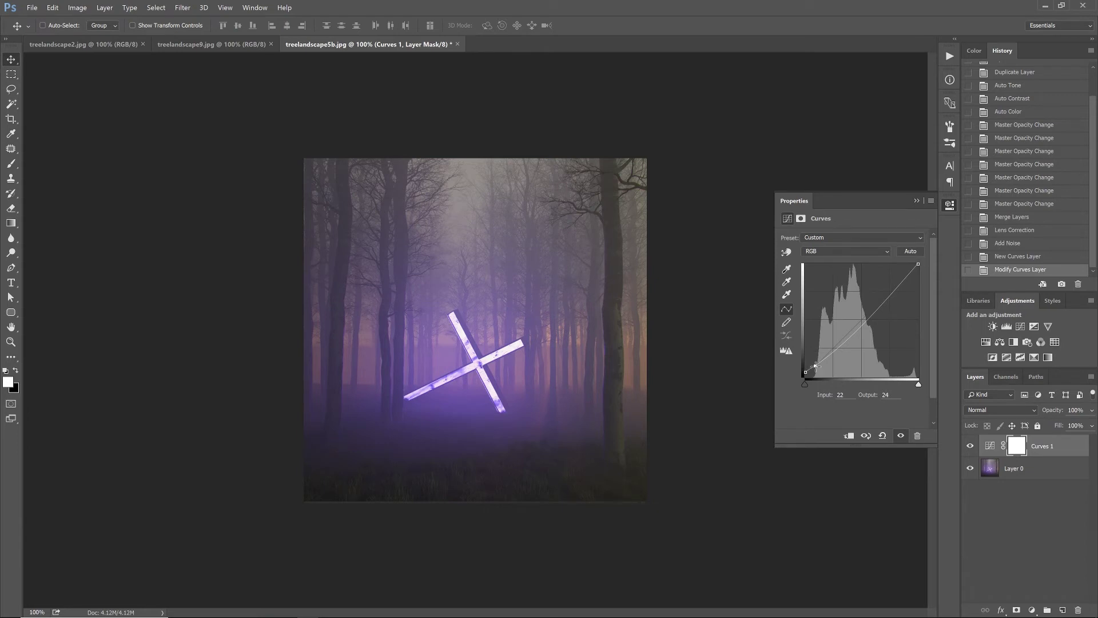
{"action": "left_click_drag", "start_coordinate": [815, 366], "coordinate": [816, 367]}
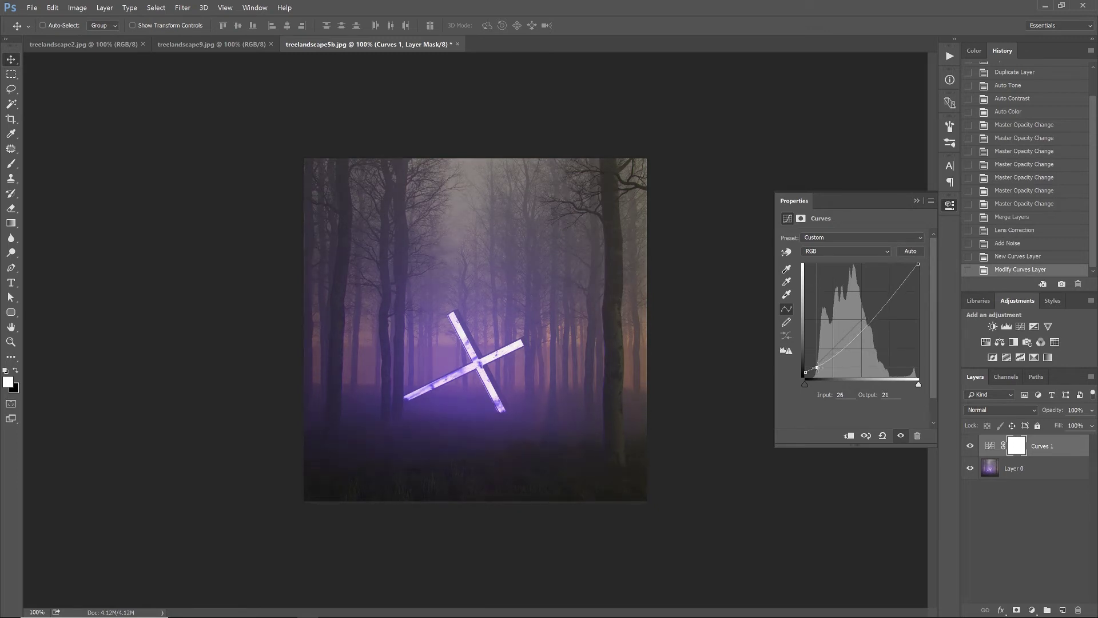
{"action": "left_click_drag", "start_coordinate": [821, 368], "coordinate": [816, 365]}
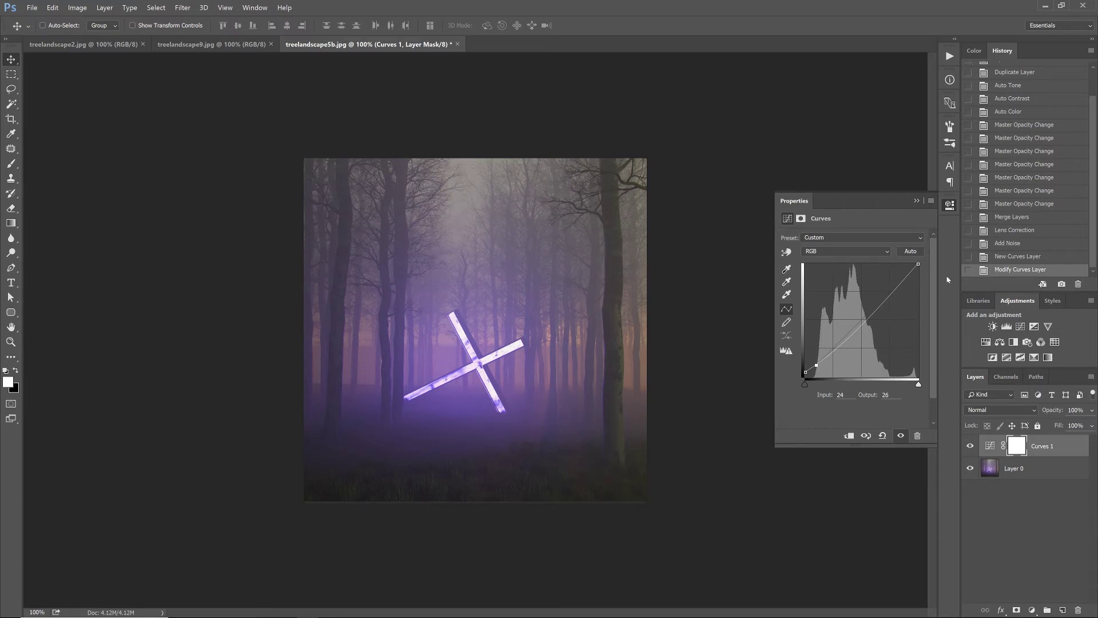
Add a highlight control point on the curve and fine-tune it to brighten the upper tones.
{"action": "left_click", "coordinate": [908, 275]}
{"action": "left_click_drag", "start_coordinate": [908, 275], "coordinate": [901, 277]}
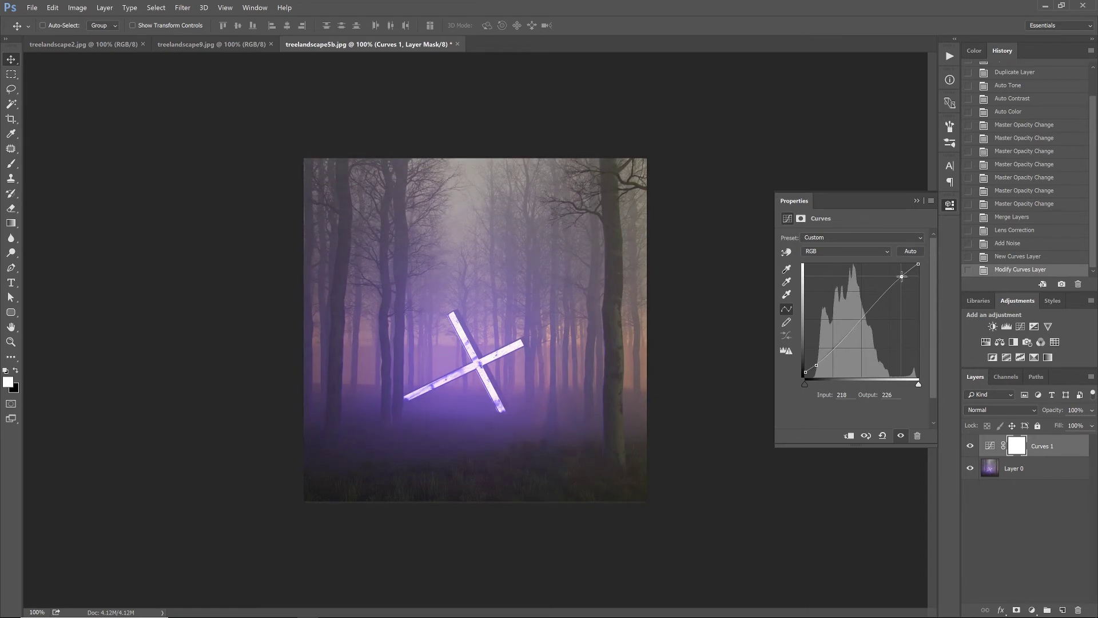
{"action": "left_click_drag", "start_coordinate": [901, 276], "coordinate": [900, 275]}
{"action": "left_click_drag", "start_coordinate": [900, 275], "coordinate": [900, 278]}
Touch up the shadow point and pull the white point in to input 247, output 255.
{"action": "left_click_drag", "start_coordinate": [817, 363], "coordinate": [816, 364]}
{"action": "left_click_drag", "start_coordinate": [919, 265], "coordinate": [913, 263]}
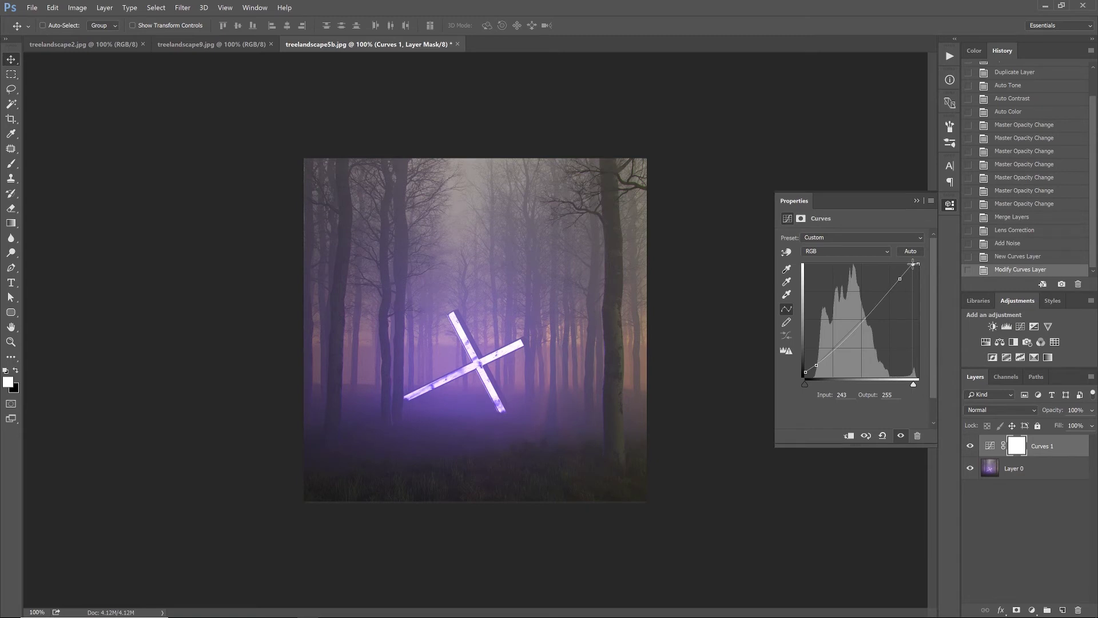
{"action": "left_click_drag", "start_coordinate": [913, 264], "coordinate": [915, 264]}
Add a Color Balance 1 layer with Shadows Cyan/Red -4, then switch the tone to Highlights.
{"action": "left_click", "coordinate": [1032, 610]}
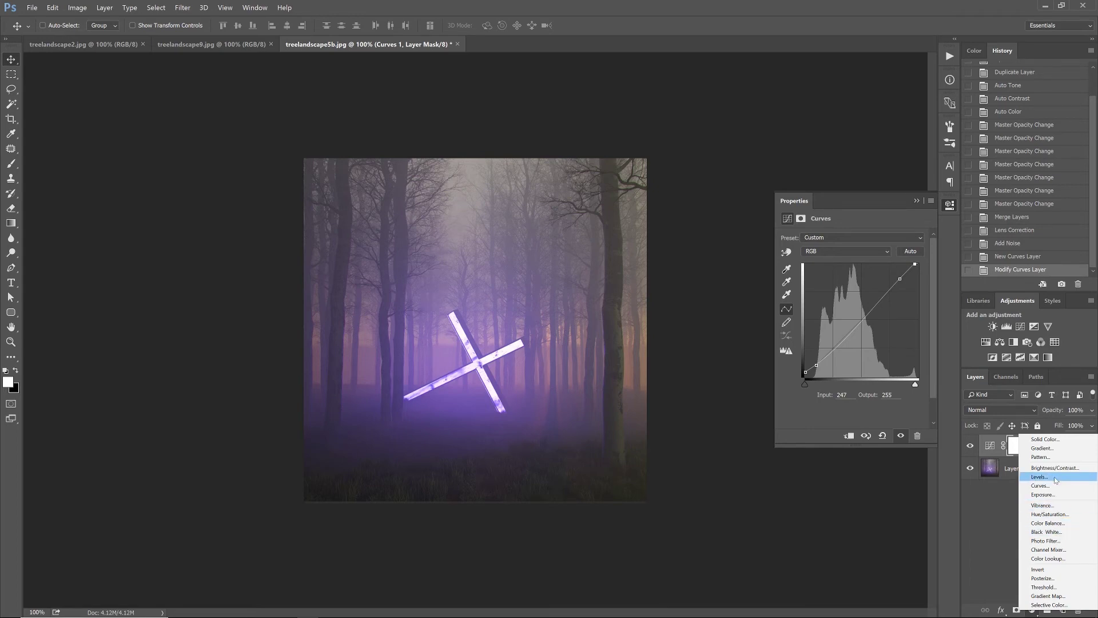
{"action": "left_click", "coordinate": [1048, 523]}
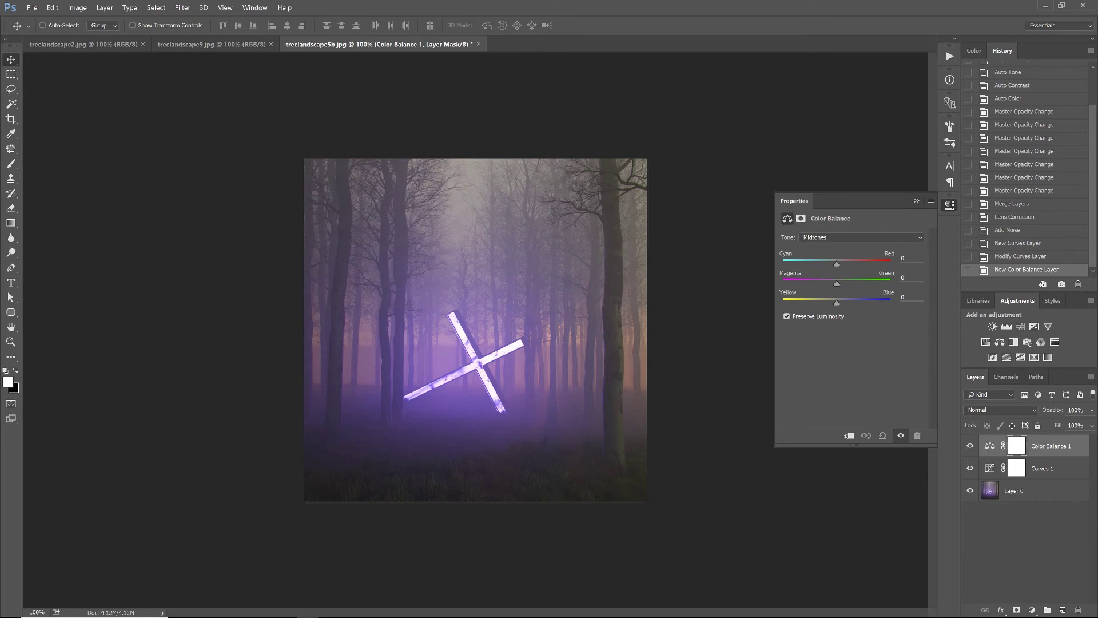
{"action": "left_click", "coordinate": [845, 236]}
{"action": "left_click", "coordinate": [851, 239]}
{"action": "type", "text": "-4"}
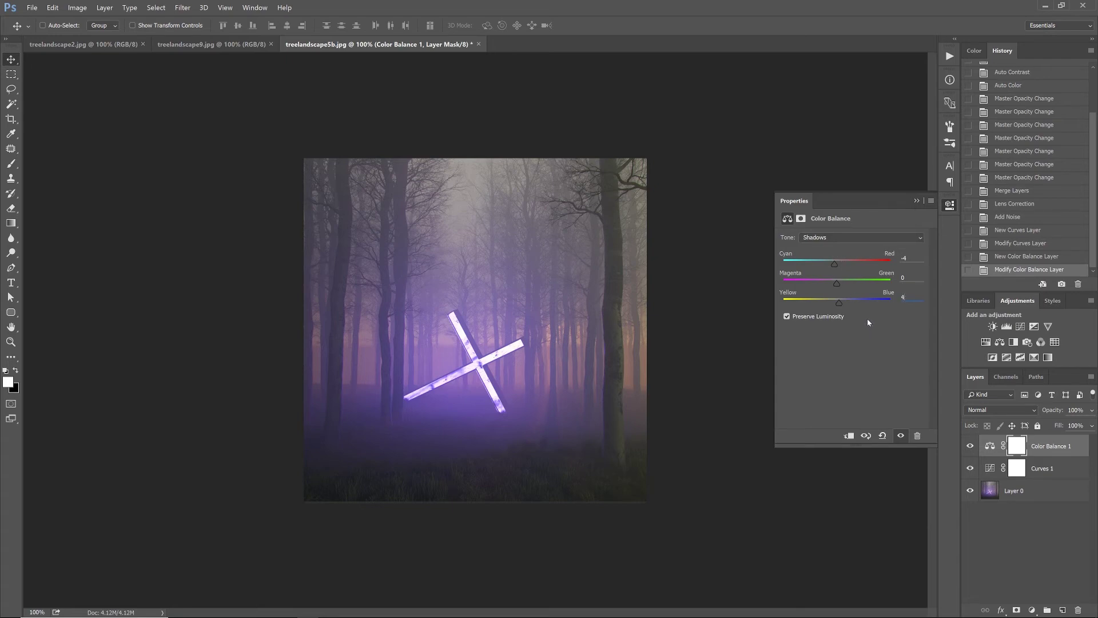
{"action": "left_click", "coordinate": [849, 239]}
{"action": "left_click", "coordinate": [842, 264]}
Close the Color Balance properties and stop recording the Adjustments action.
{"action": "left_click", "coordinate": [949, 204]}
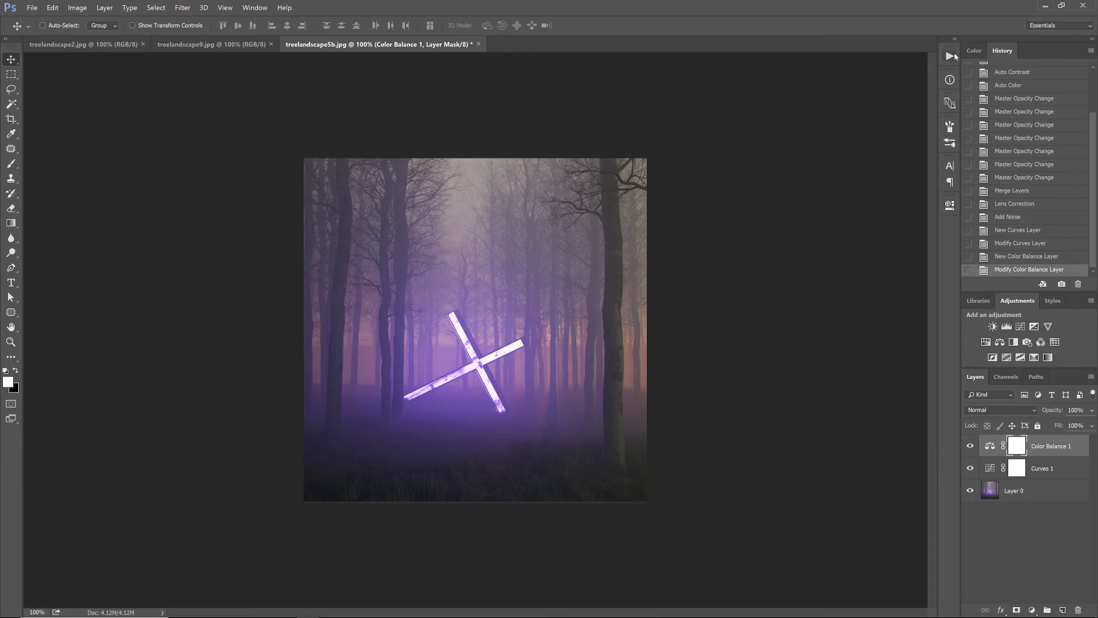
{"action": "left_click", "coordinate": [950, 56]}
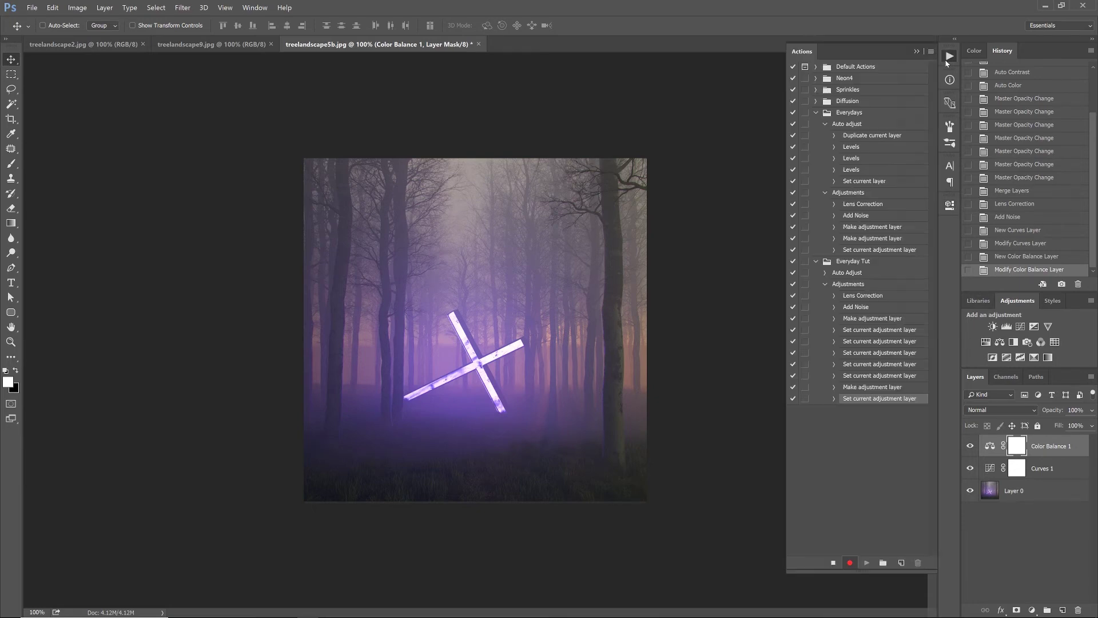
{"action": "left_click", "coordinate": [836, 563]}
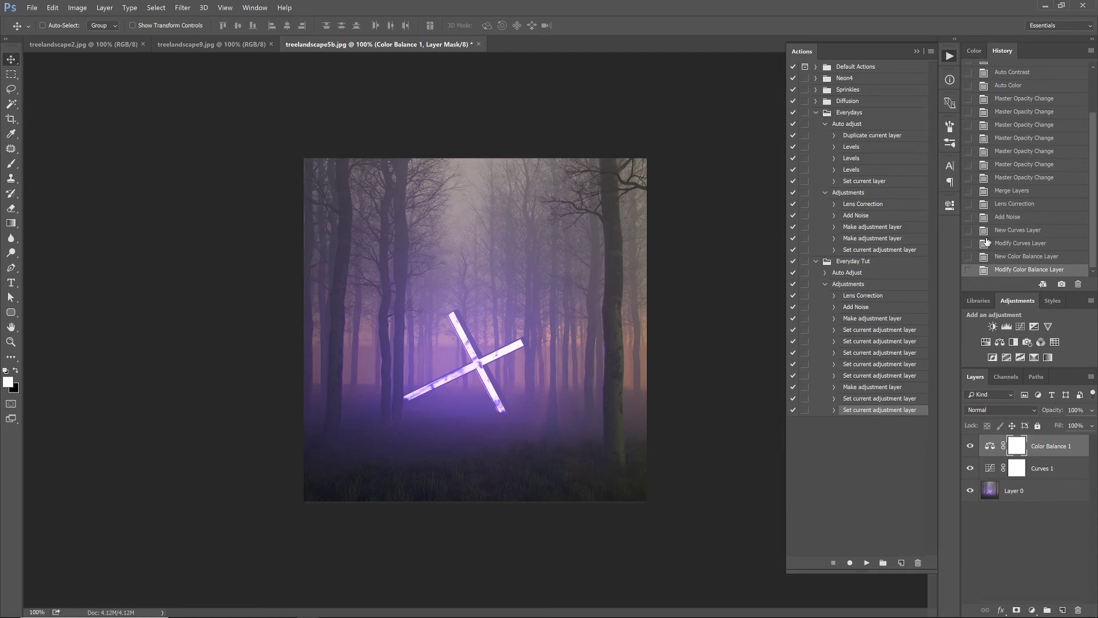
Compare the originally opened image with the latest graded state using the History panel.
{"action": "left_click", "coordinate": [1092, 99]}
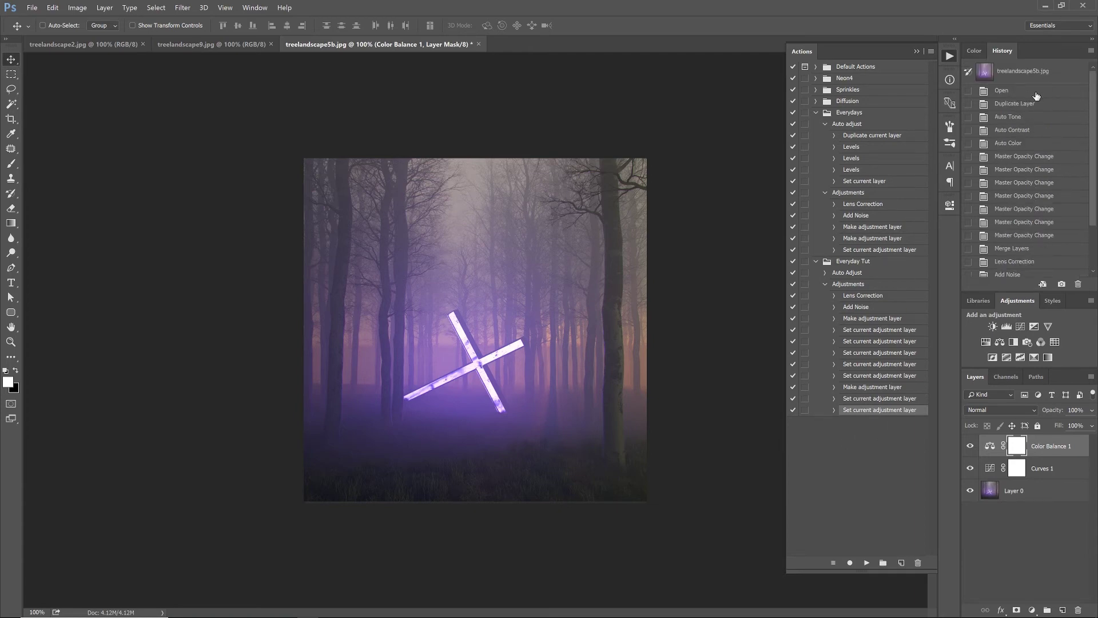
{"action": "left_click", "coordinate": [1013, 92]}
{"action": "left_click_drag", "start_coordinate": [1093, 118], "coordinate": [1093, 164]}
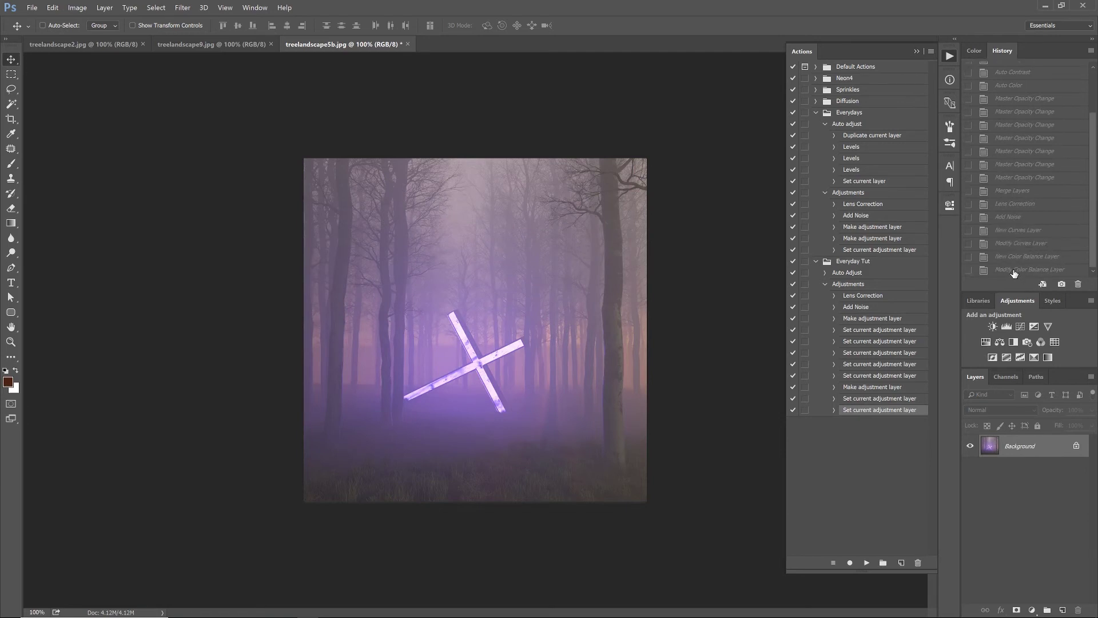
{"action": "left_click", "coordinate": [1014, 270]}
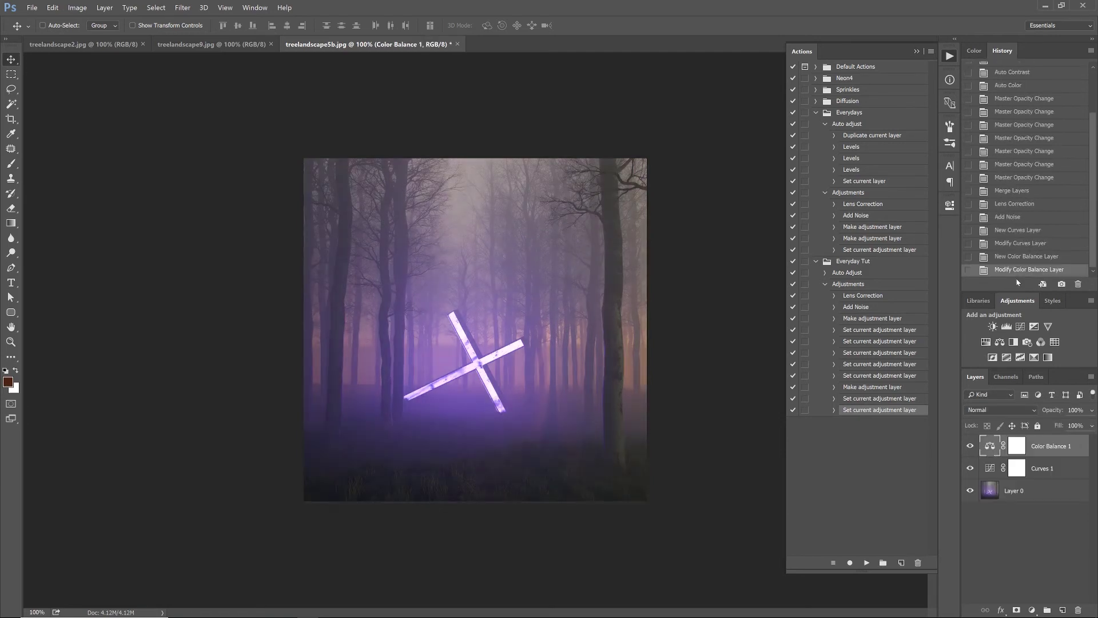
{"action": "left_click", "coordinate": [1088, 81]}
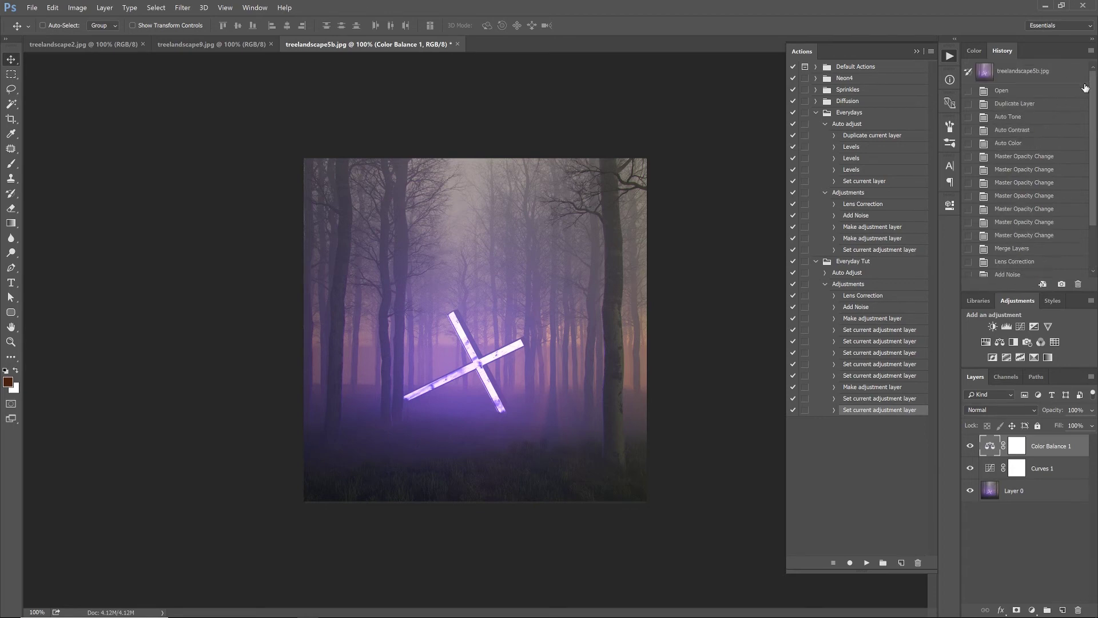
{"action": "left_click", "coordinate": [1040, 94]}
{"action": "left_click_drag", "start_coordinate": [1089, 212], "coordinate": [1043, 275]}
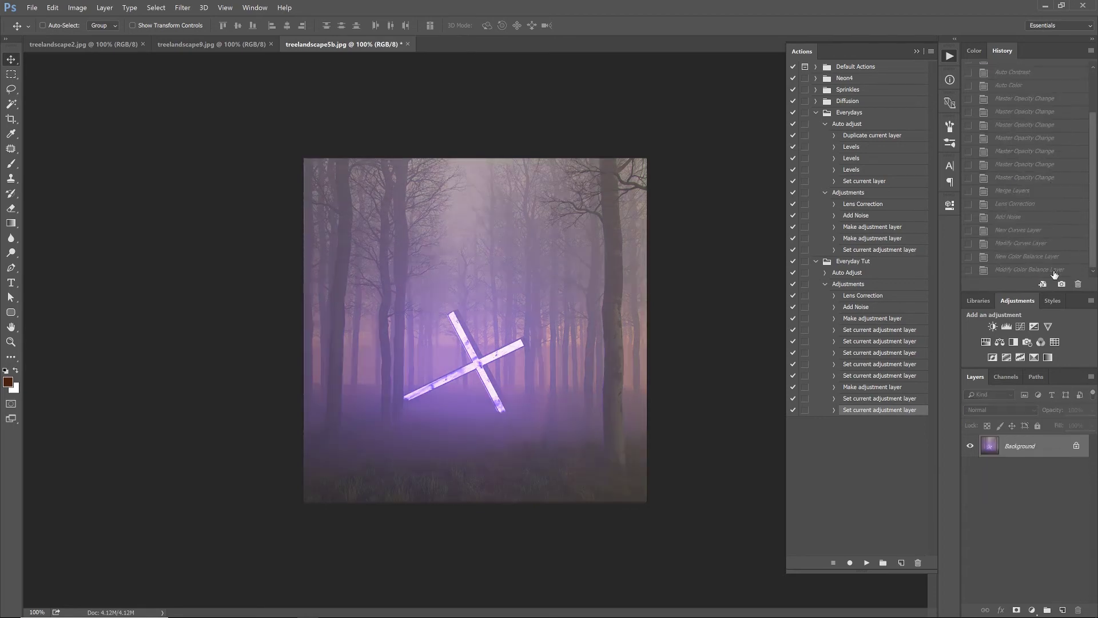
{"action": "left_click", "coordinate": [1018, 270]}
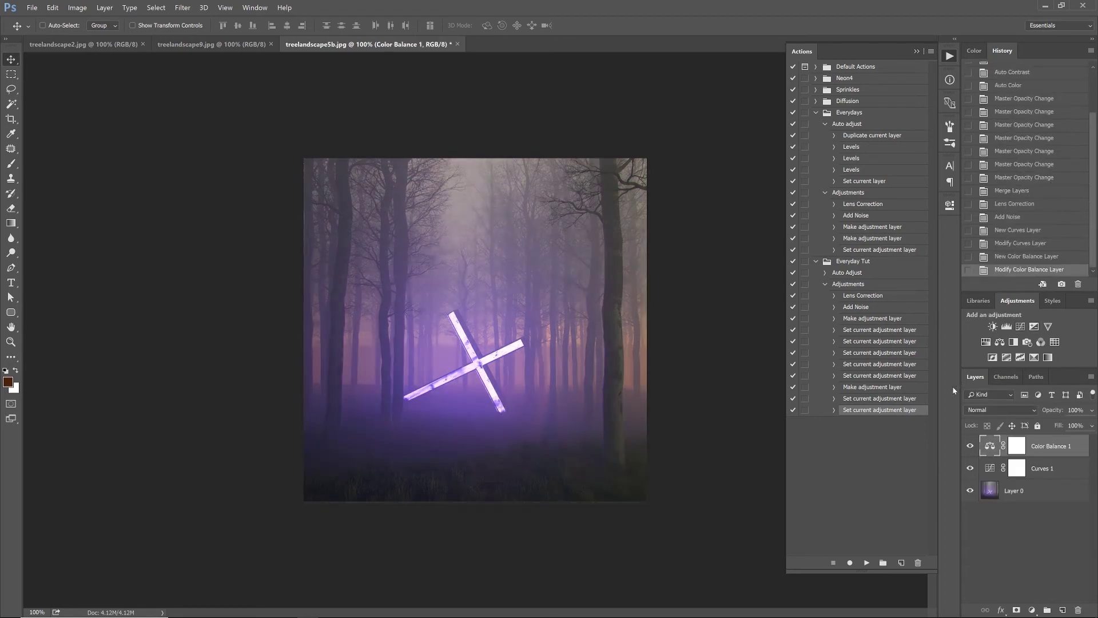
Toggle the Color Balance and Curves layers' visibility to compare, leaving Color Balance on.
{"action": "left_click", "coordinate": [971, 447]}
{"action": "left_click", "coordinate": [969, 469]}
{"action": "left_click", "coordinate": [970, 446]}
Inspect the Lens Correction, Make adjustment layer and first Curves step details in the action.
{"action": "left_click", "coordinate": [833, 297]}
{"action": "left_click", "coordinate": [833, 296]}
{"action": "left_click", "coordinate": [834, 319]}
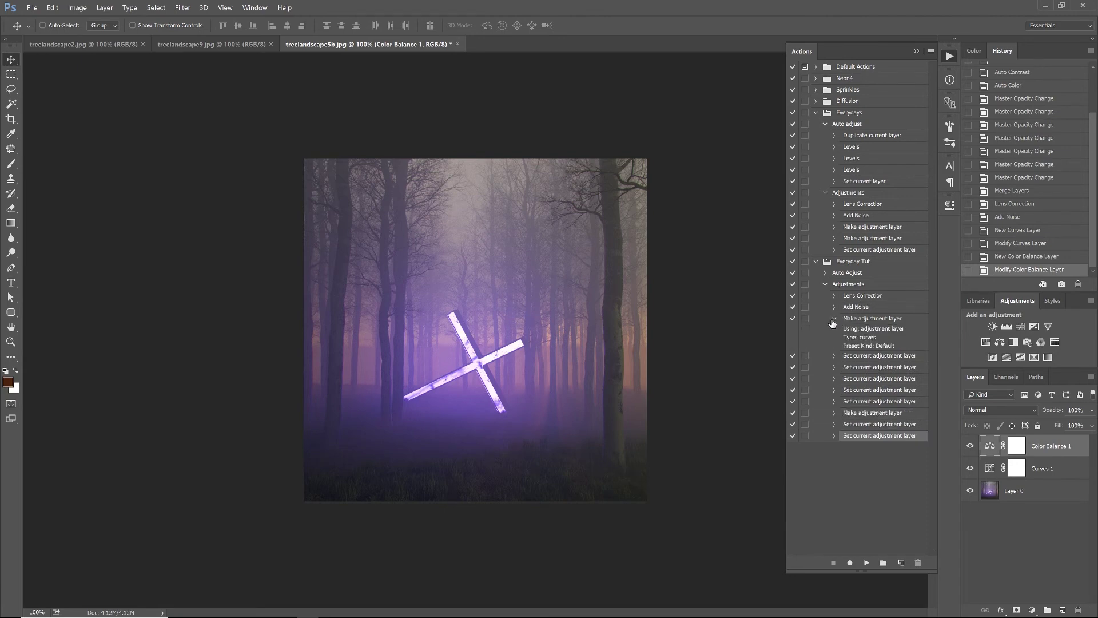
{"action": "left_click", "coordinate": [834, 319]}
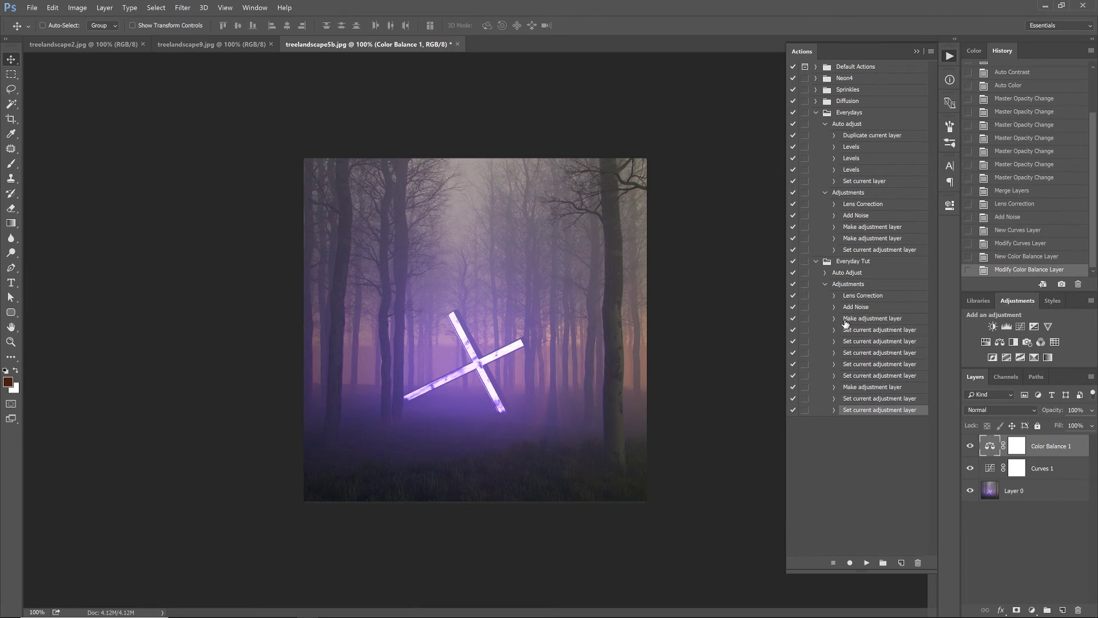
{"action": "left_click", "coordinate": [863, 319]}
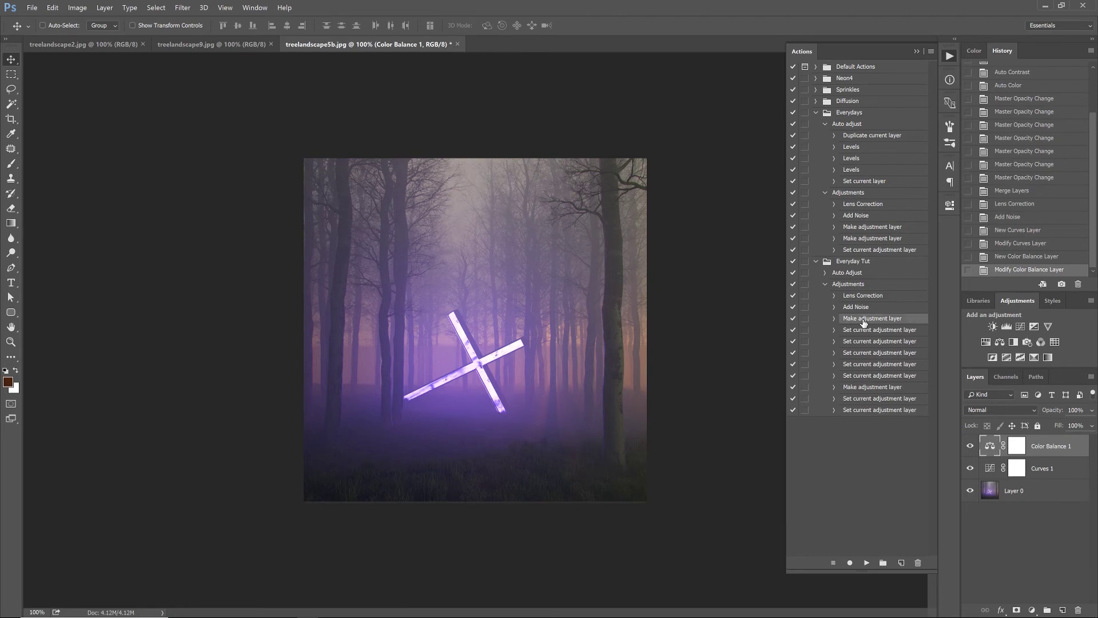
{"action": "left_click", "coordinate": [833, 329]}
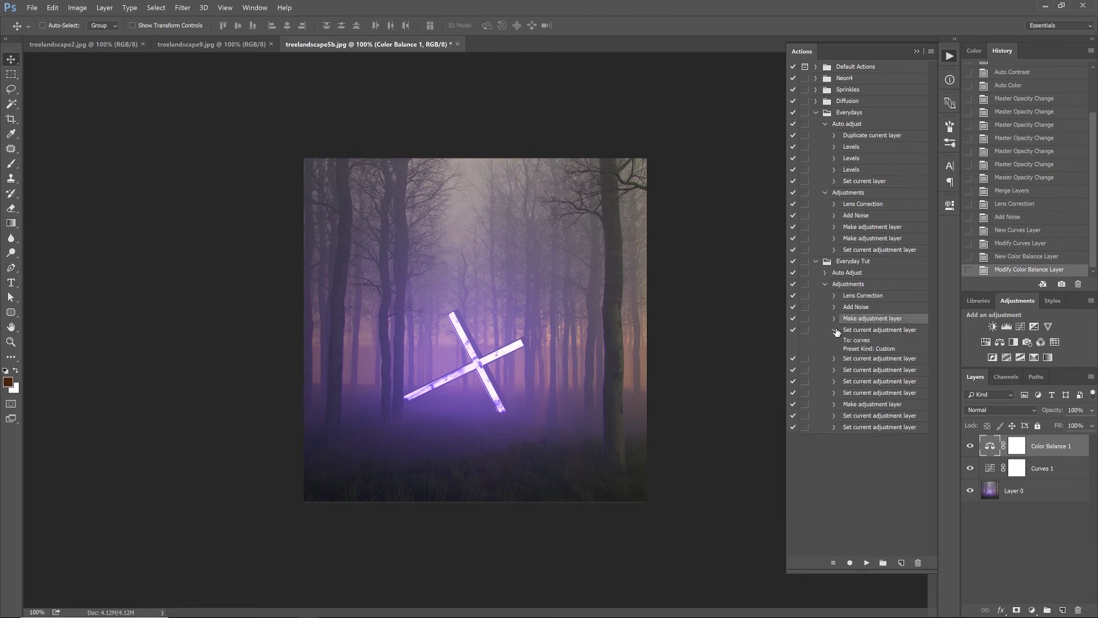
{"action": "left_click", "coordinate": [834, 331]}
{"action": "left_click", "coordinate": [834, 331]}
{"action": "left_click", "coordinate": [834, 331]}
Expand the remaining Curves steps and the Color Balance step to review their recorded values.
{"action": "left_click", "coordinate": [835, 341]}
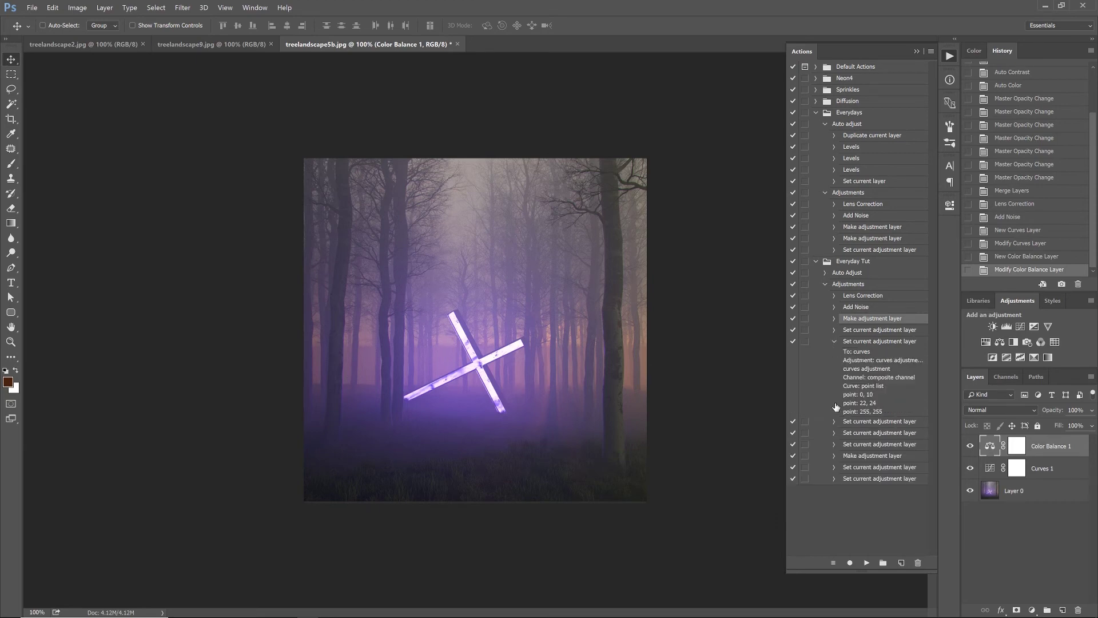
{"action": "left_click", "coordinate": [833, 421]}
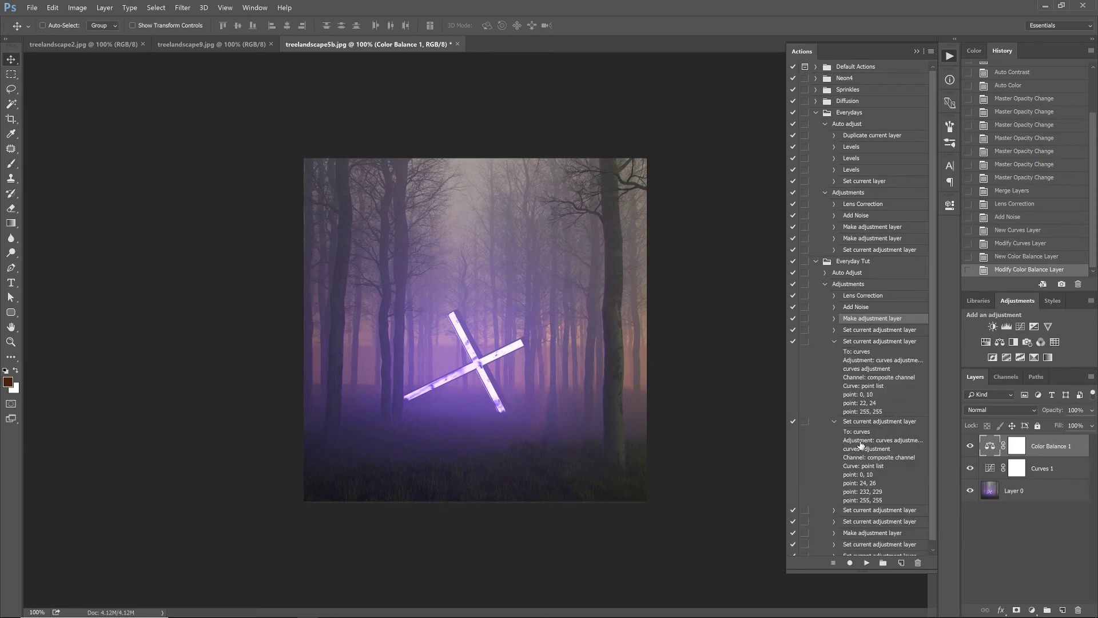
{"action": "left_click_drag", "start_coordinate": [933, 385], "coordinate": [933, 398]}
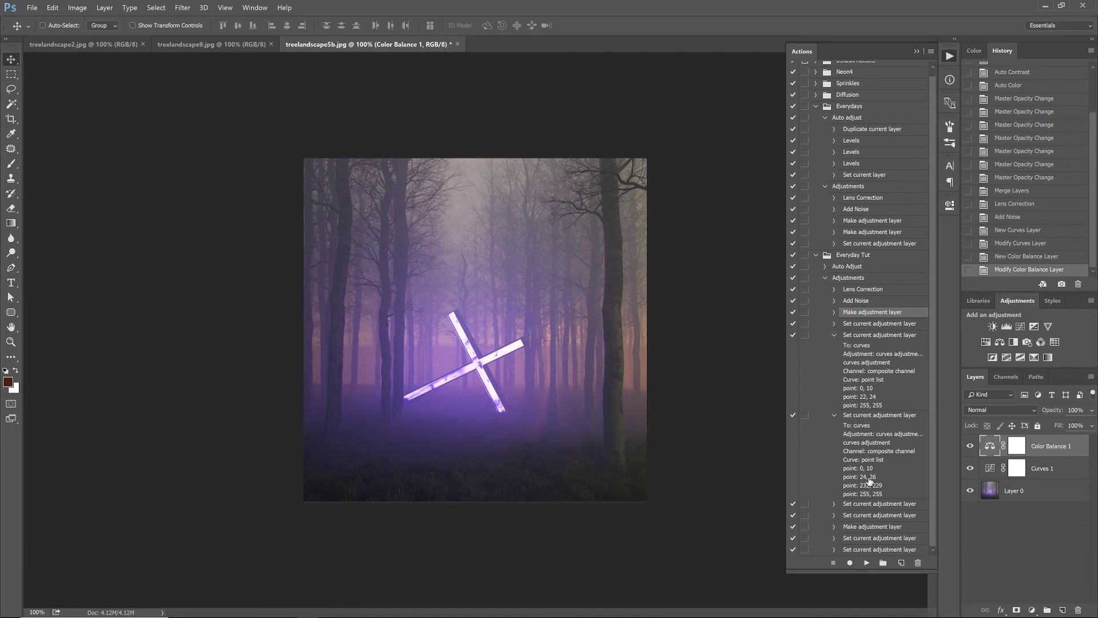
{"action": "left_click", "coordinate": [834, 503]}
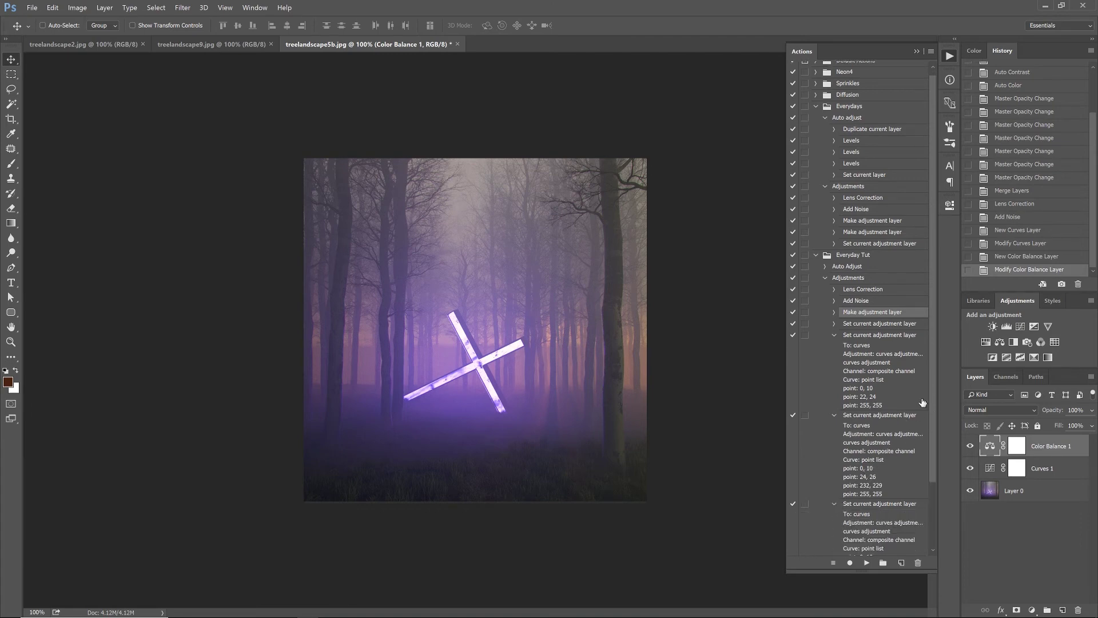
{"action": "scroll", "coordinate": [869, 423], "scroll_direction": "down", "scroll_amount": 3}
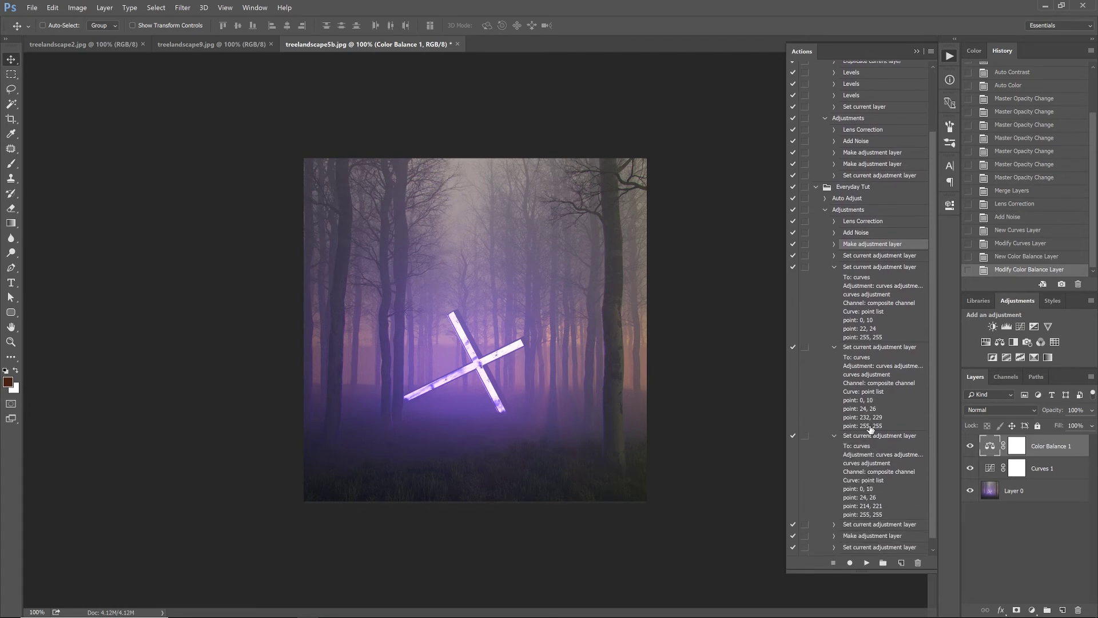
{"action": "scroll", "coordinate": [861, 496], "scroll_direction": "down", "scroll_amount": 1}
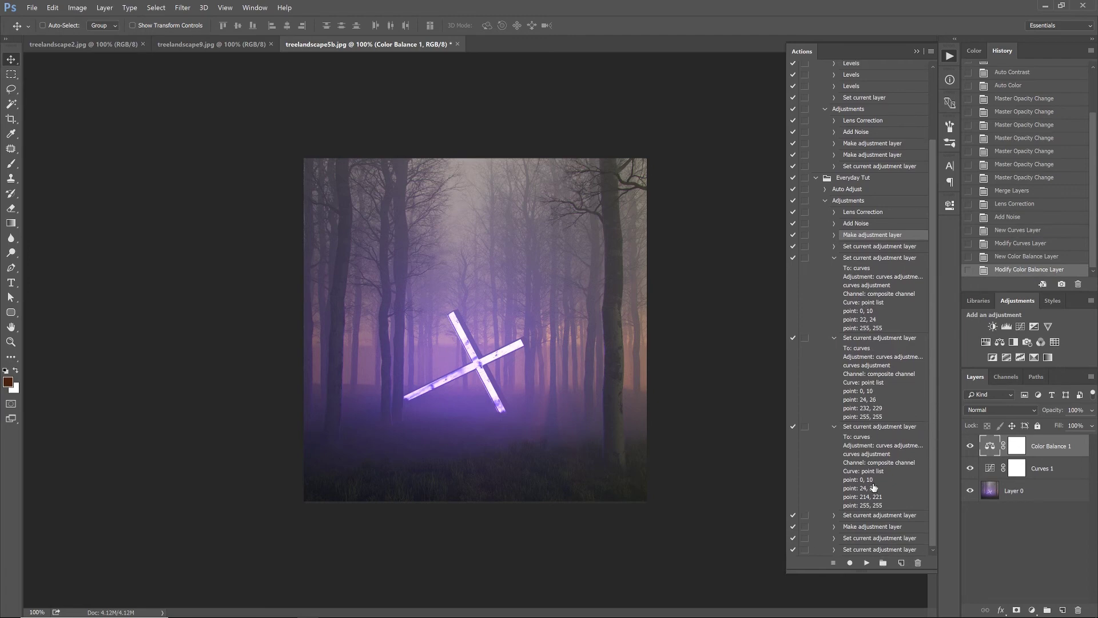
{"action": "left_click", "coordinate": [834, 515]}
{"action": "scroll", "coordinate": [933, 413], "scroll_direction": "down", "scroll_amount": 3}
{"action": "left_click", "coordinate": [834, 526]}
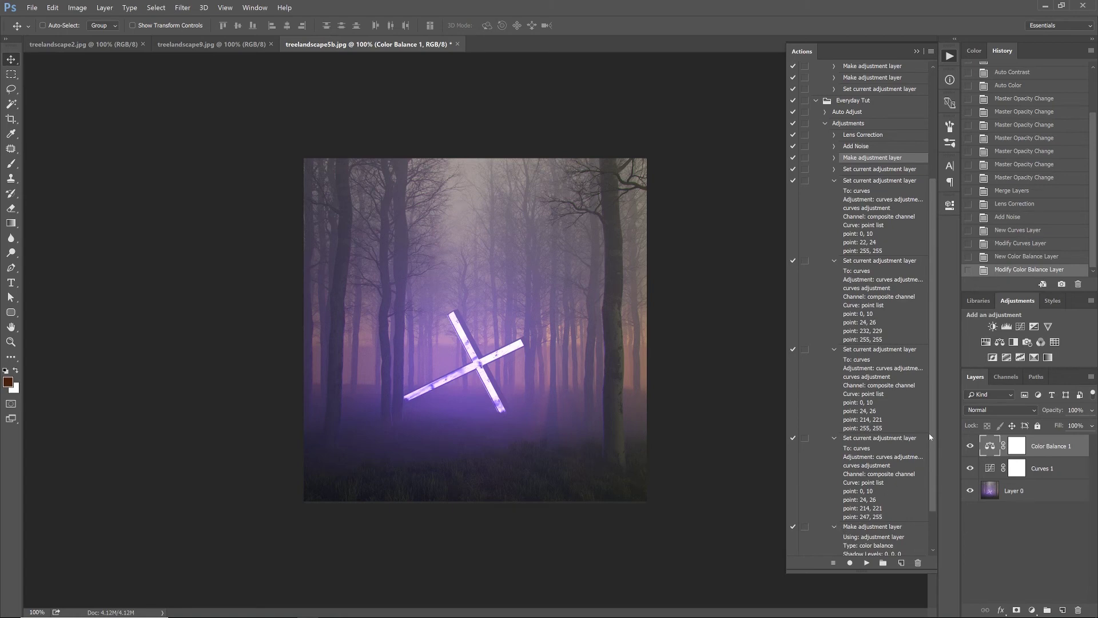
{"action": "scroll", "coordinate": [935, 489], "scroll_direction": "down", "scroll_amount": 2}
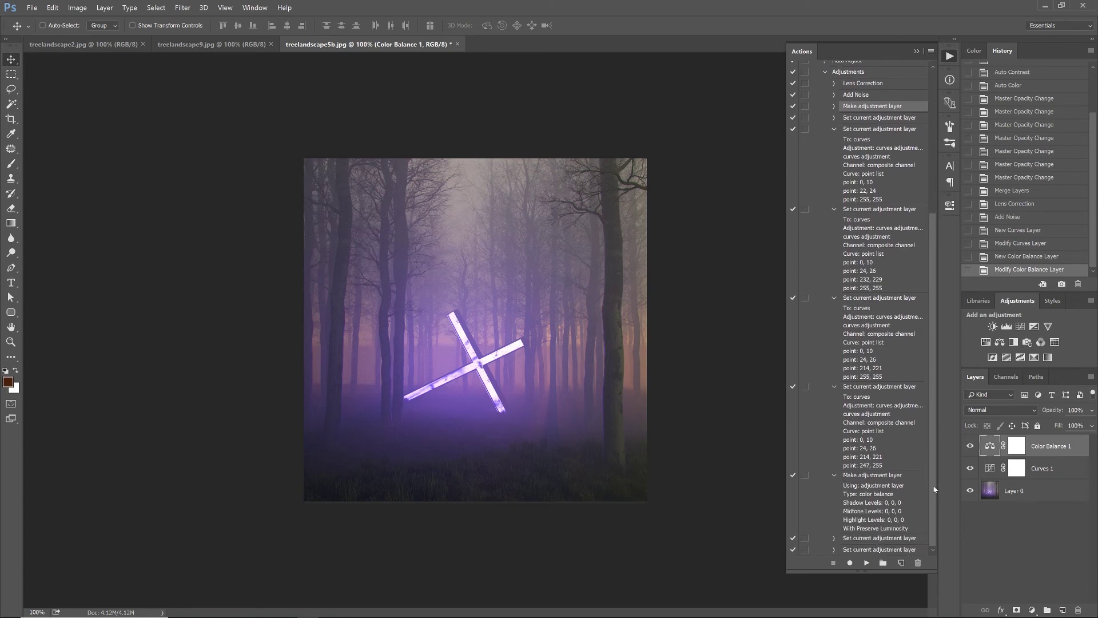
{"action": "left_click", "coordinate": [834, 475]}
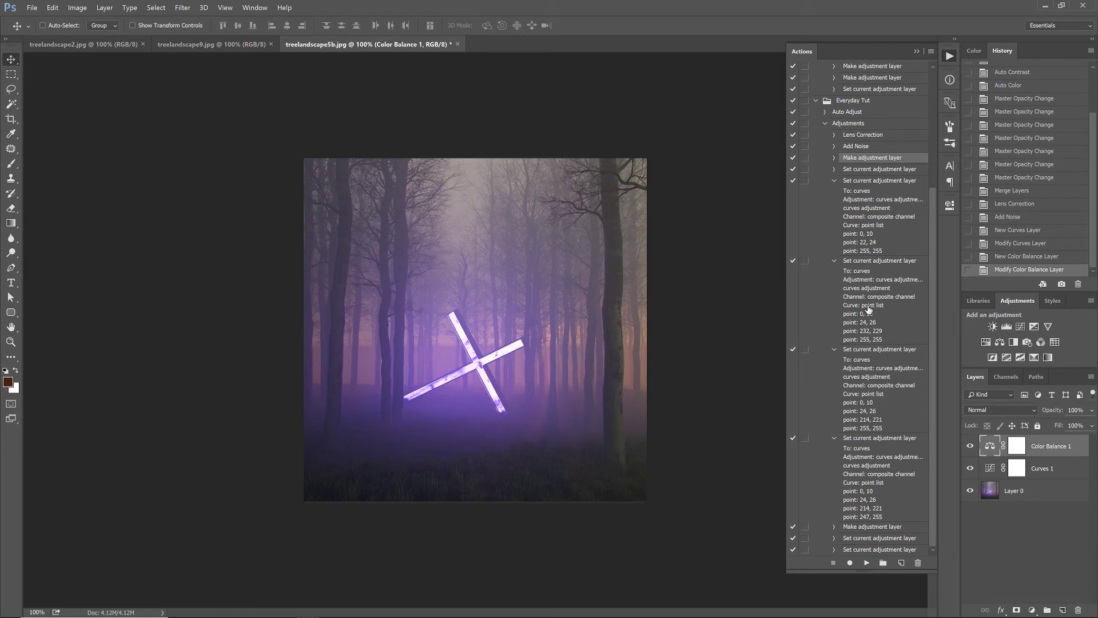
Select the three earlier Curves setting steps together and delete them from the Adjustments action.
{"action": "left_click", "coordinate": [878, 183]}
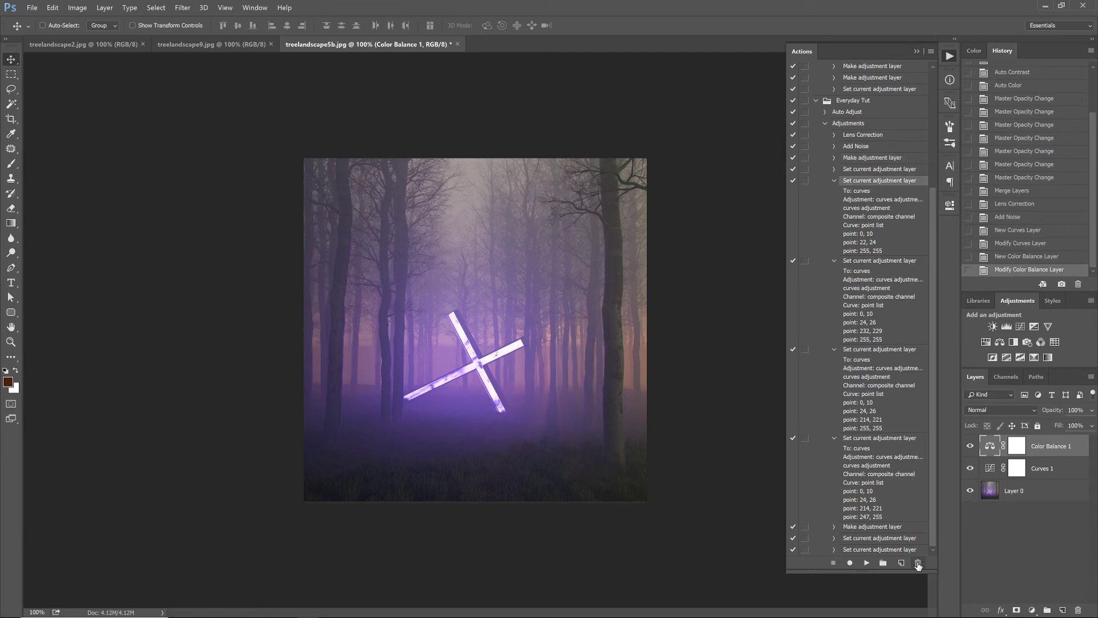
{"action": "left_click", "coordinate": [878, 264], "text": "ctrl"}
{"action": "left_click", "coordinate": [880, 351], "text": "ctrl"}
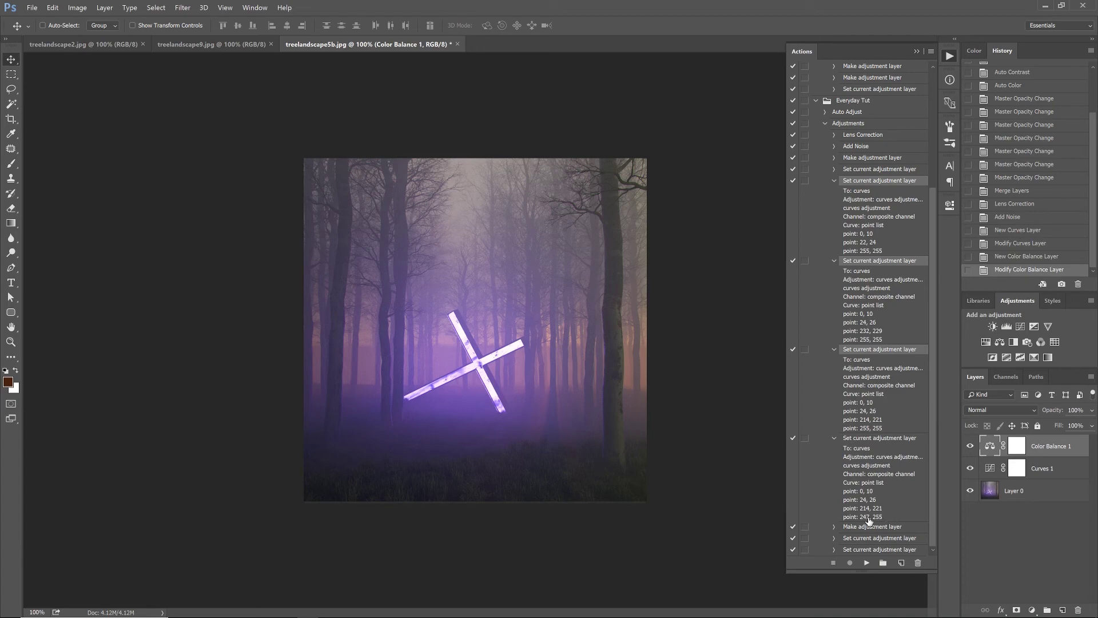
{"action": "left_click", "coordinate": [918, 562]}
{"action": "key", "text": "Return"}
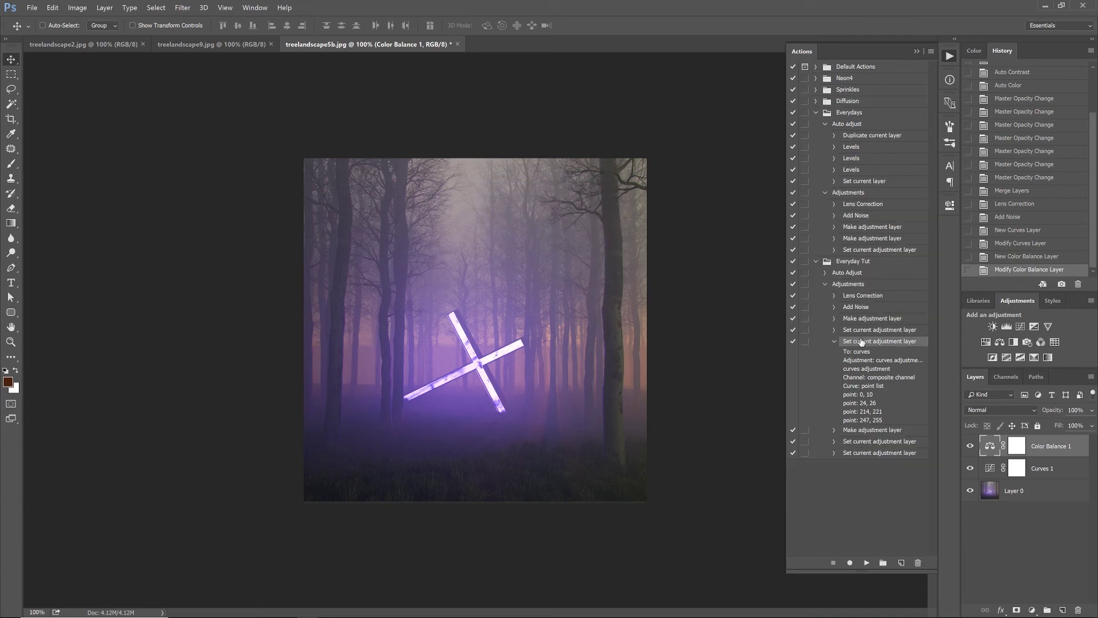
Expand the Color Balance step to check its recorded shadow and highlight levels.
{"action": "left_click", "coordinate": [834, 342]}
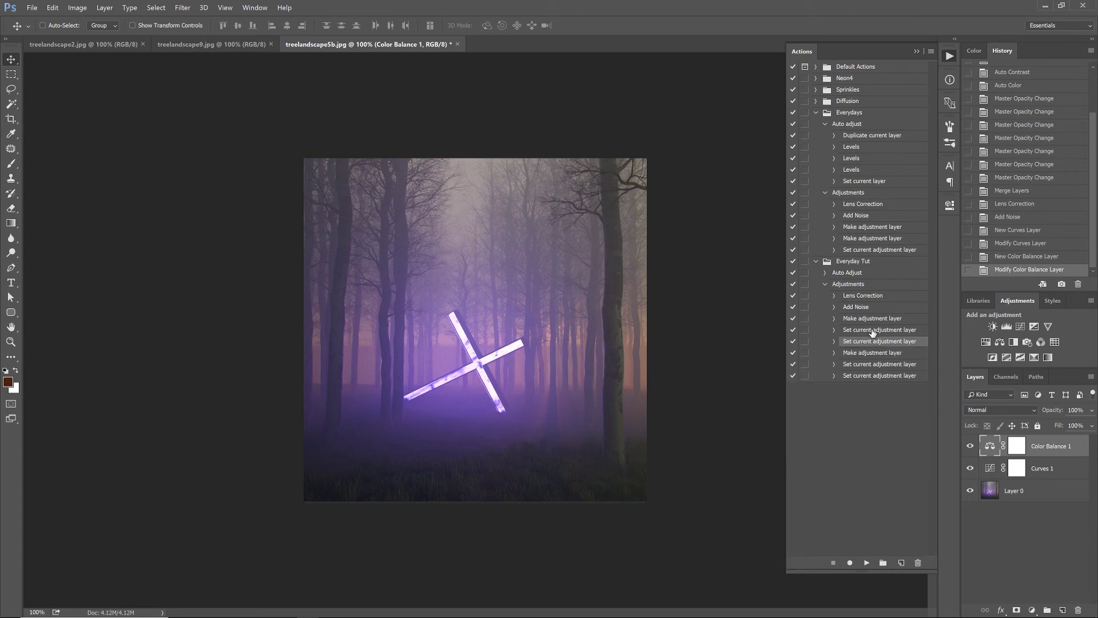
{"action": "left_click", "coordinate": [834, 353]}
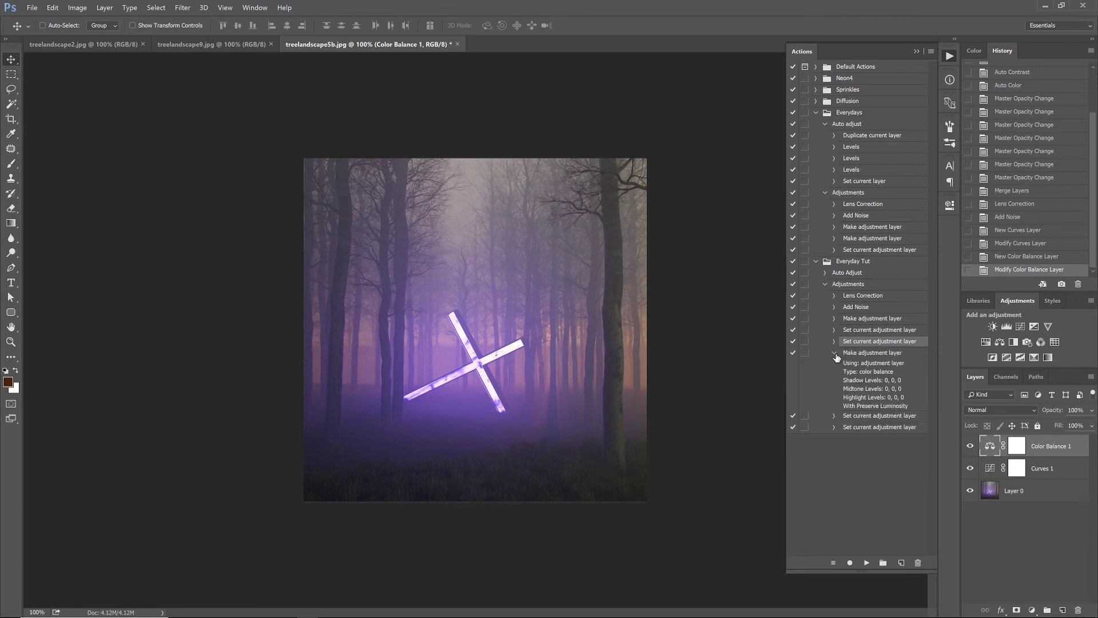
{"action": "left_click", "coordinate": [834, 416]}
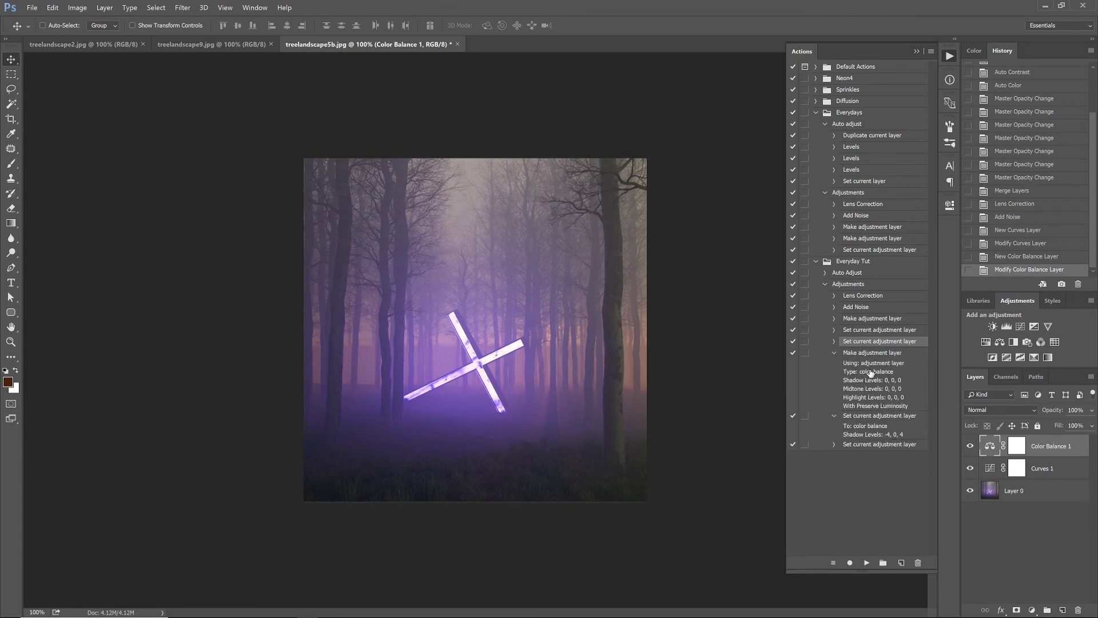
{"action": "left_click", "coordinate": [834, 444]}
Re-record the Color Balance settings step with Highlights chosen, storing levels 8, 0, 0.
{"action": "double_click", "coordinate": [868, 419]}
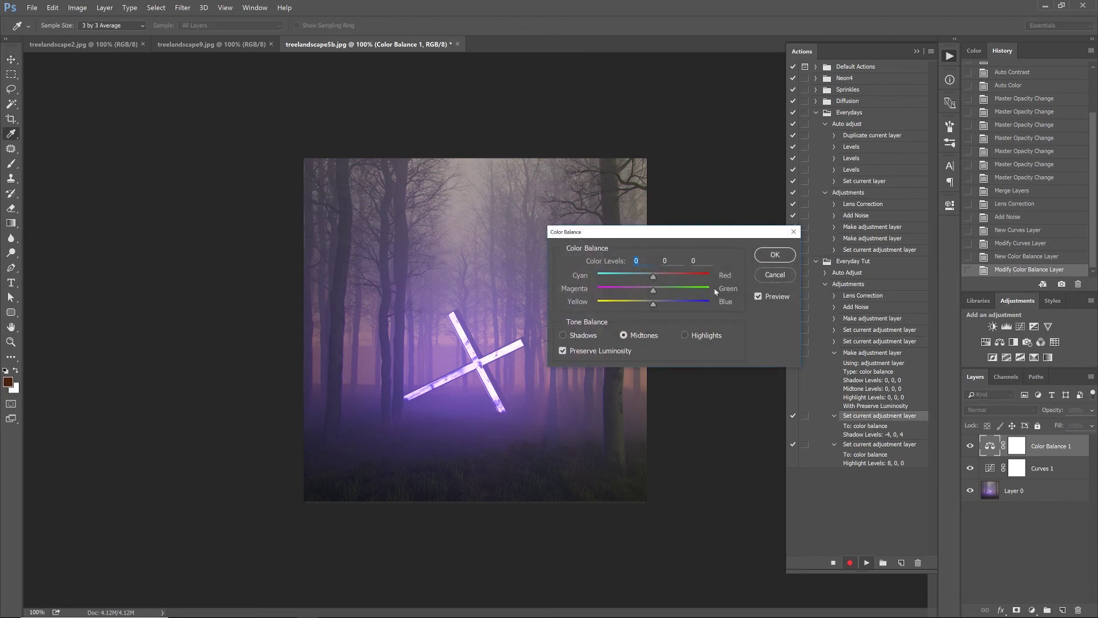
{"action": "left_click", "coordinate": [692, 335]}
{"action": "left_click", "coordinate": [775, 255]}
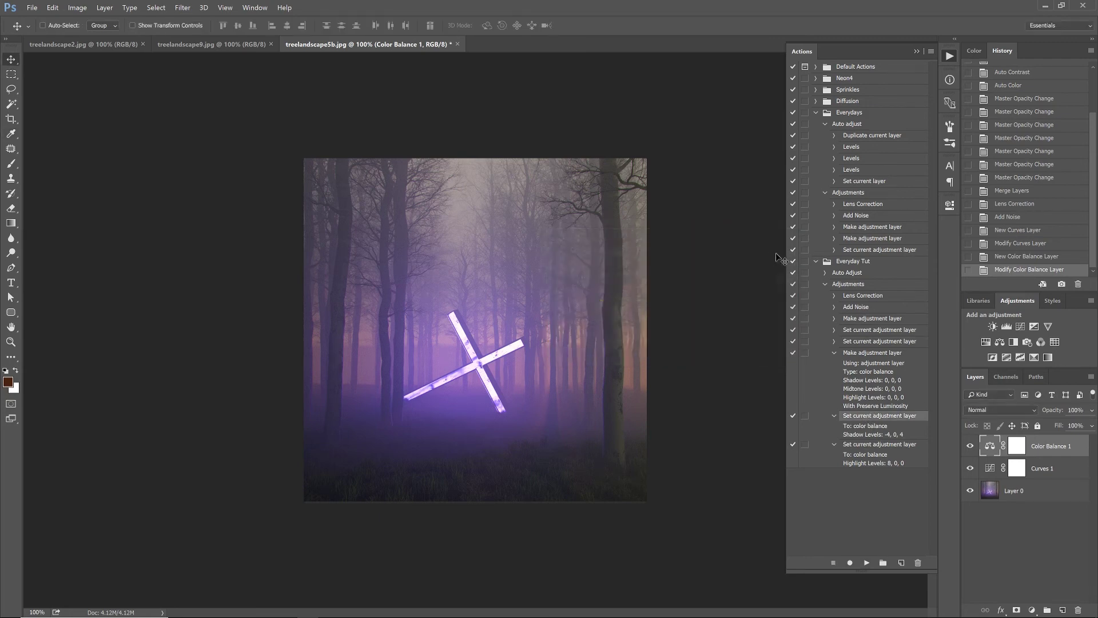
Delete the last highlights-only step from the Adjustments action.
{"action": "left_click", "coordinate": [864, 445]}
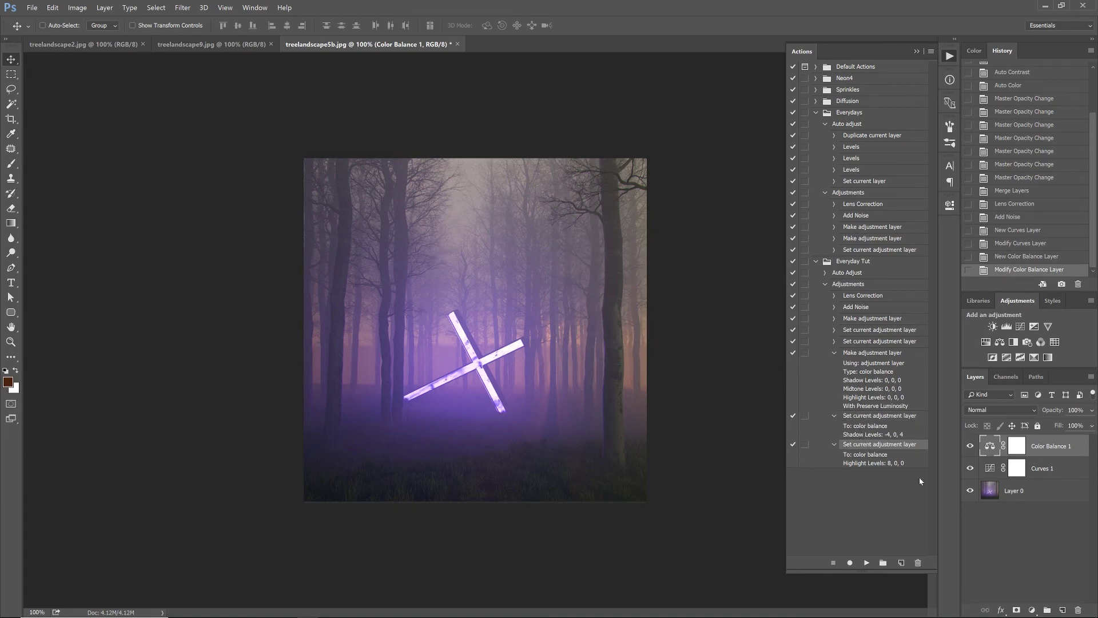
{"action": "left_click", "coordinate": [917, 563]}
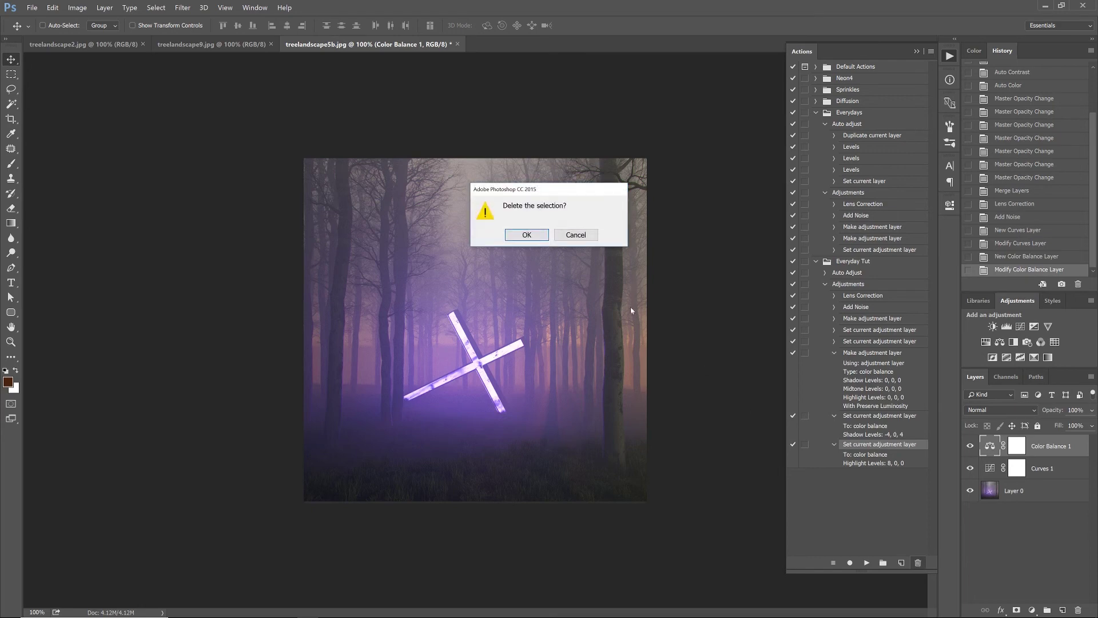
{"action": "key", "text": "Return"}
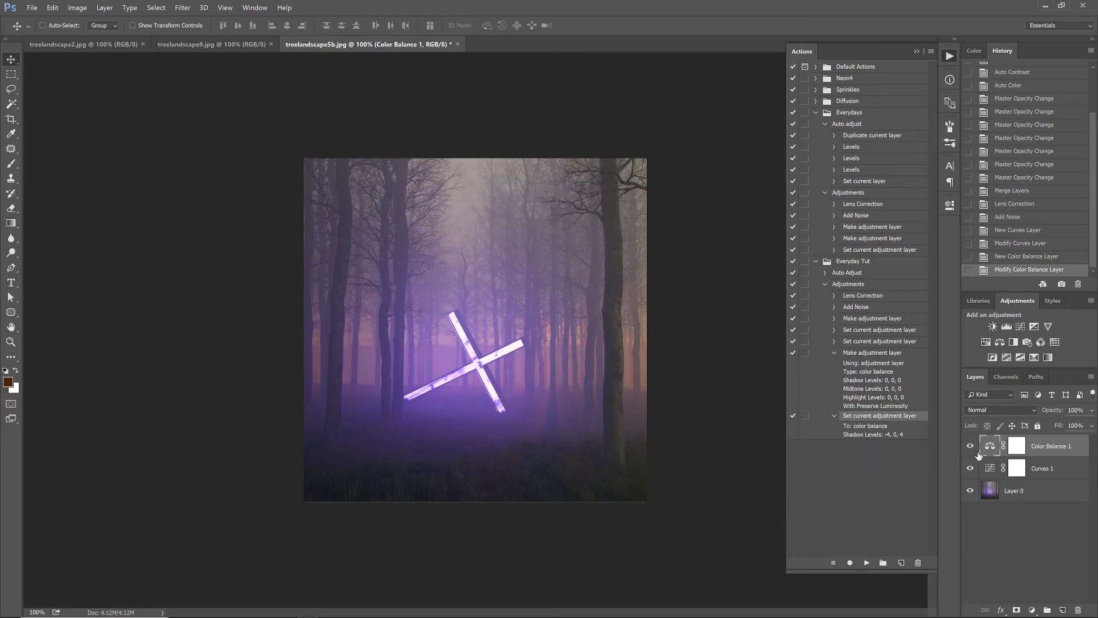
Delete the Color Balance 1 layer and its mask, then dismiss the 'Set' unavailable warning.
{"action": "left_click", "coordinate": [1078, 611]}
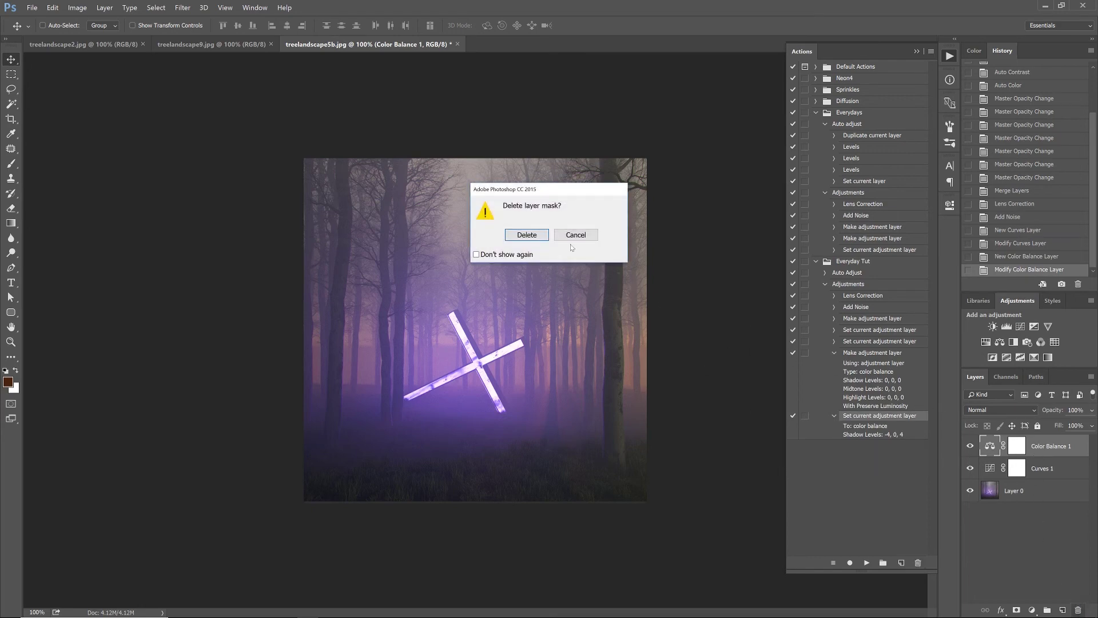
{"action": "left_click", "coordinate": [544, 239]}
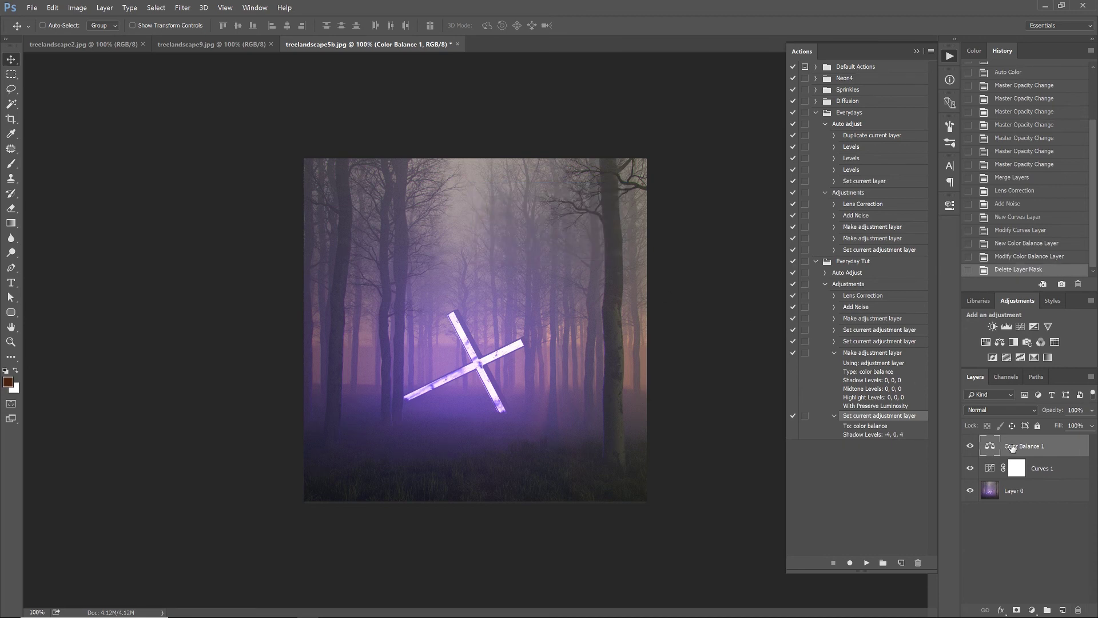
{"action": "key", "text": "Delete"}
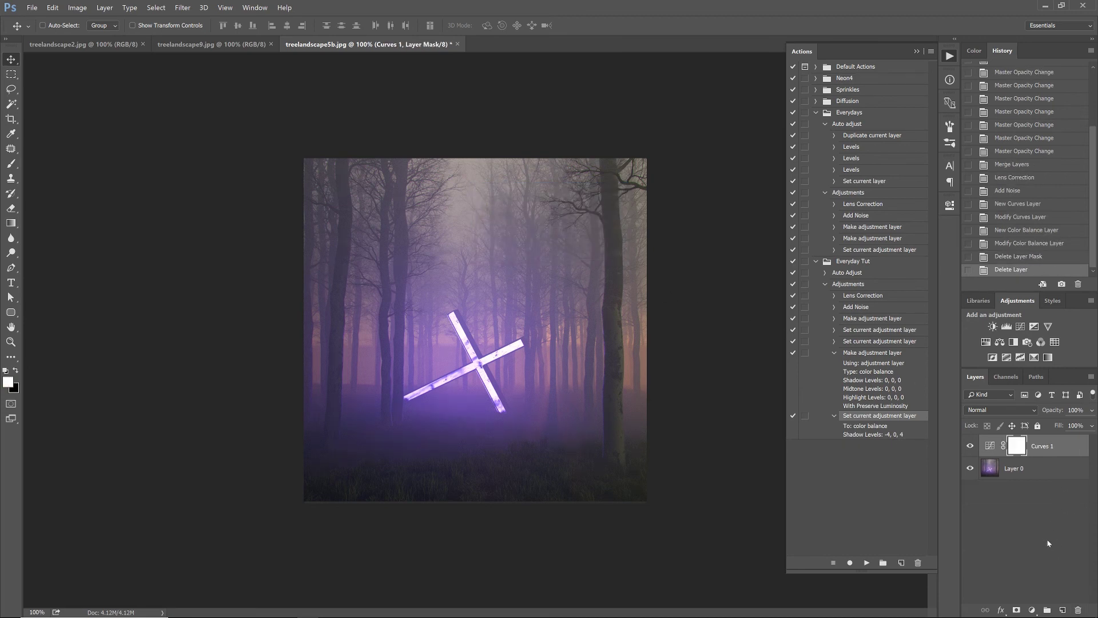
{"action": "double_click", "coordinate": [861, 419]}
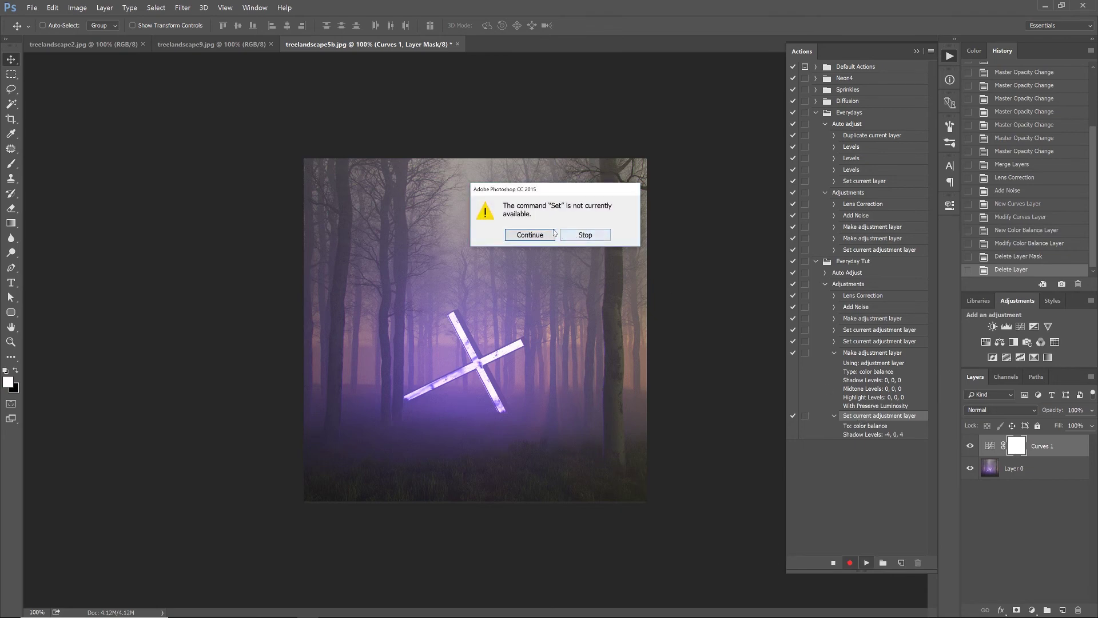
{"action": "left_click", "coordinate": [585, 235]}
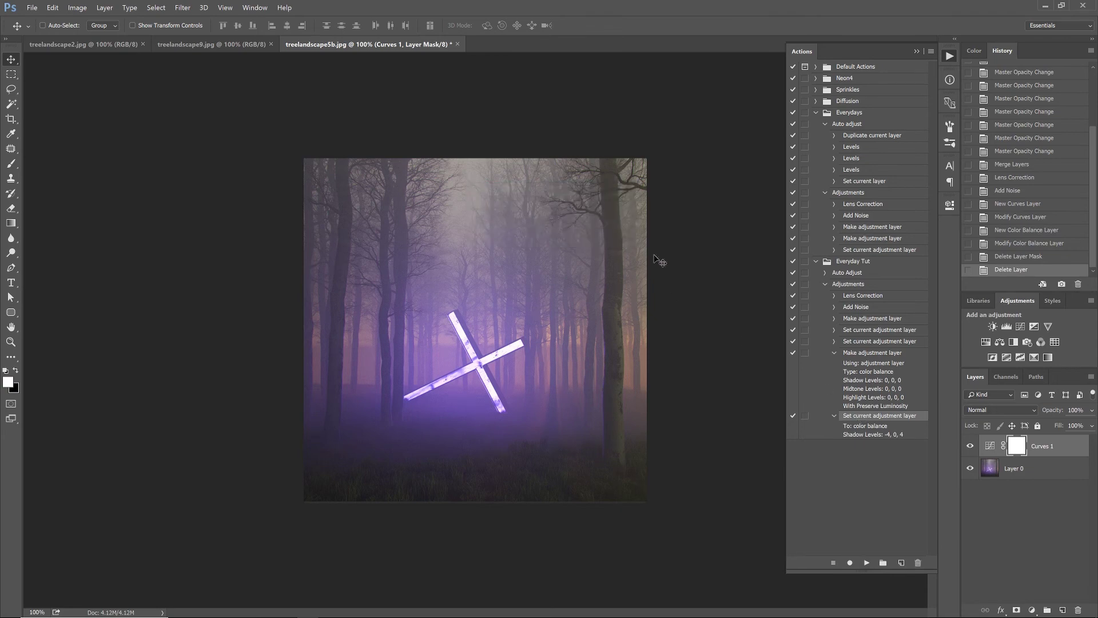
Re-record the Make adjustment layer step, recreating the Color Balance 1 layer.
{"action": "double_click", "coordinate": [872, 353]}
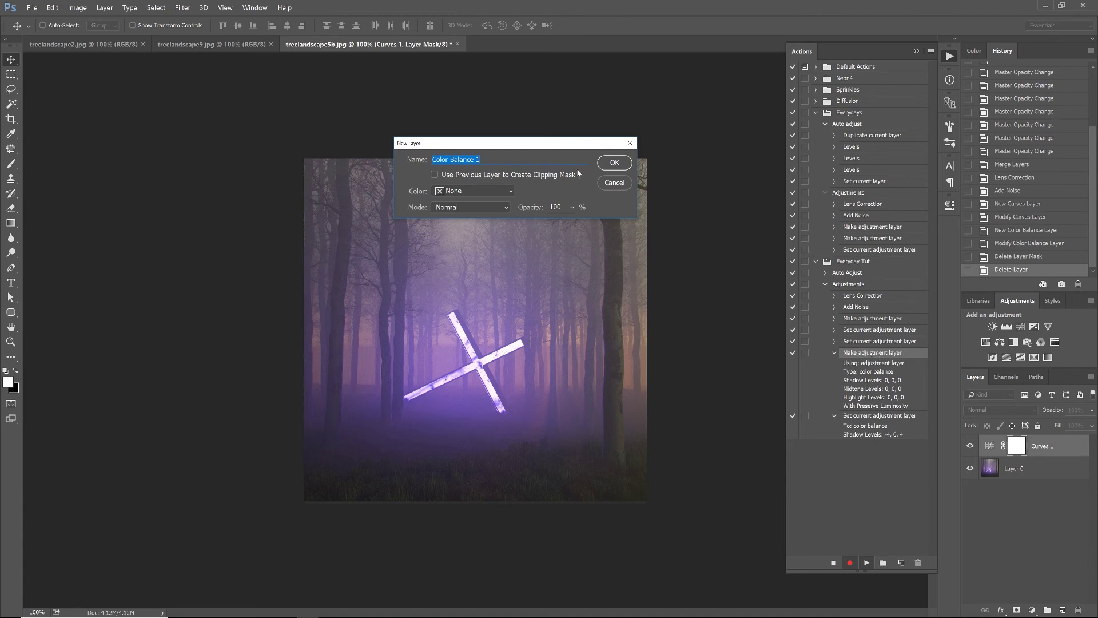
{"action": "left_click", "coordinate": [615, 163]}
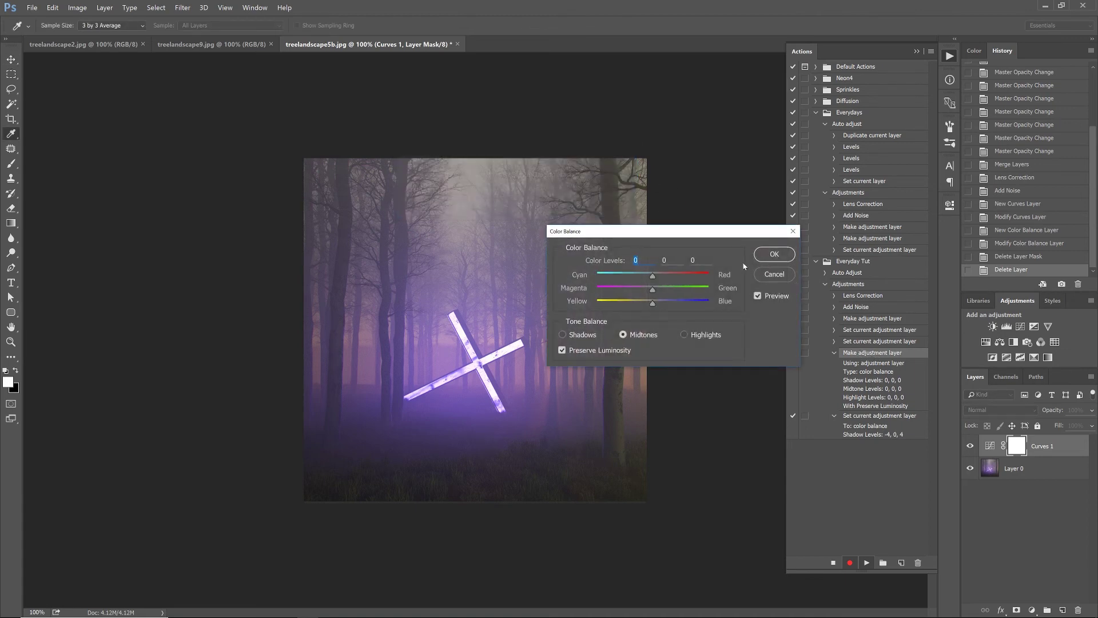
{"action": "left_click", "coordinate": [582, 336]}
{"action": "left_click", "coordinate": [693, 337]}
{"action": "left_click", "coordinate": [779, 255]}
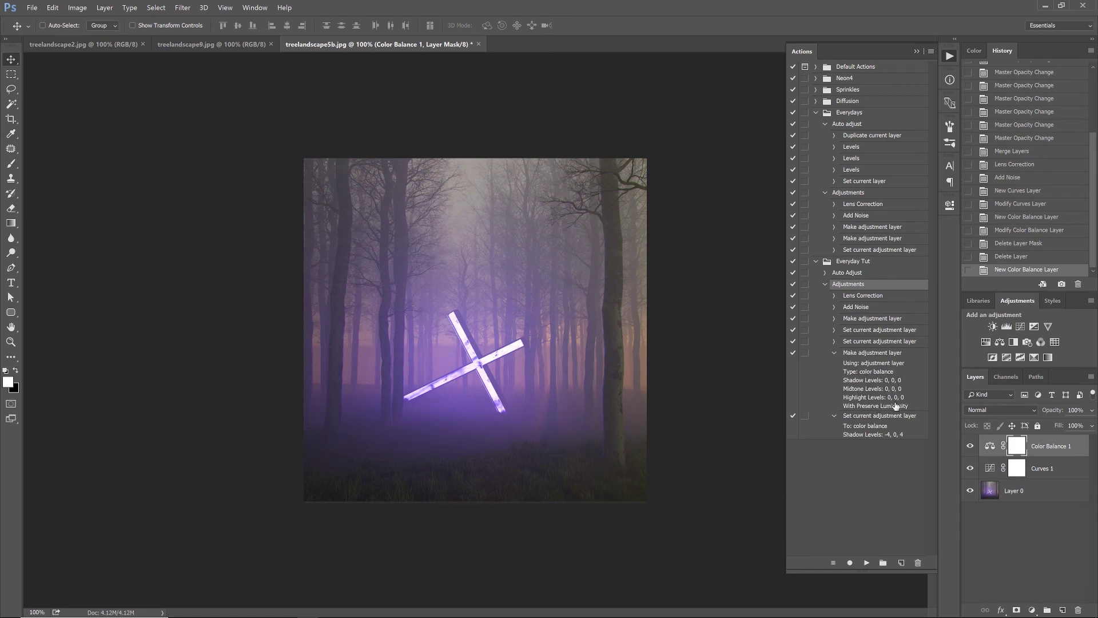
Re-record the settings step with shadows -4, 0, +4 and highlights 8, 0, 0.
{"action": "double_click", "coordinate": [870, 417]}
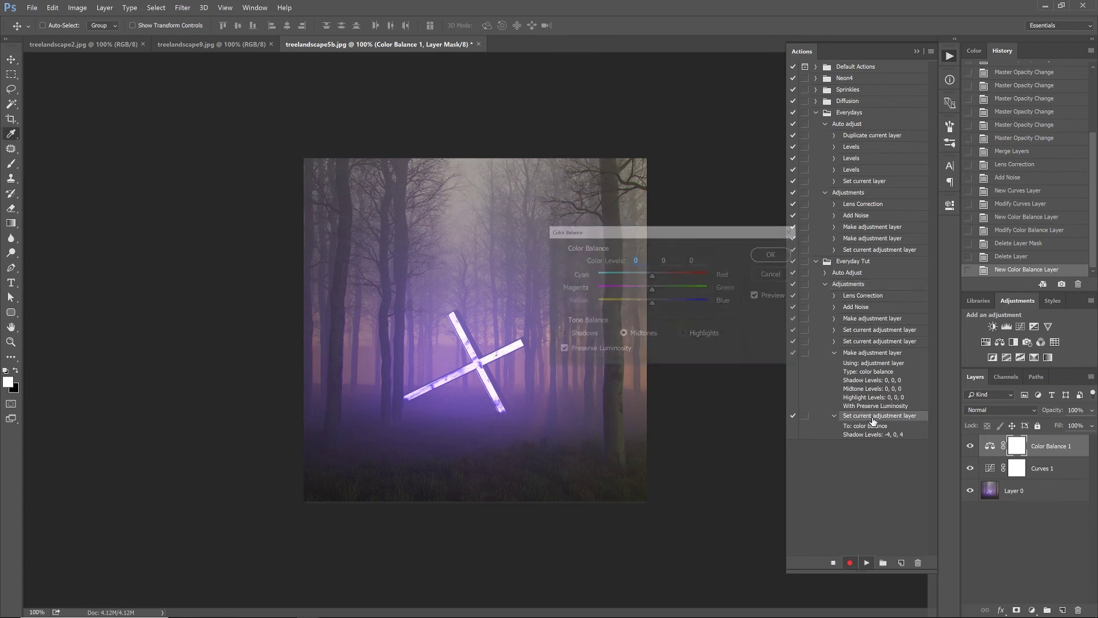
{"action": "left_click", "coordinate": [589, 335]}
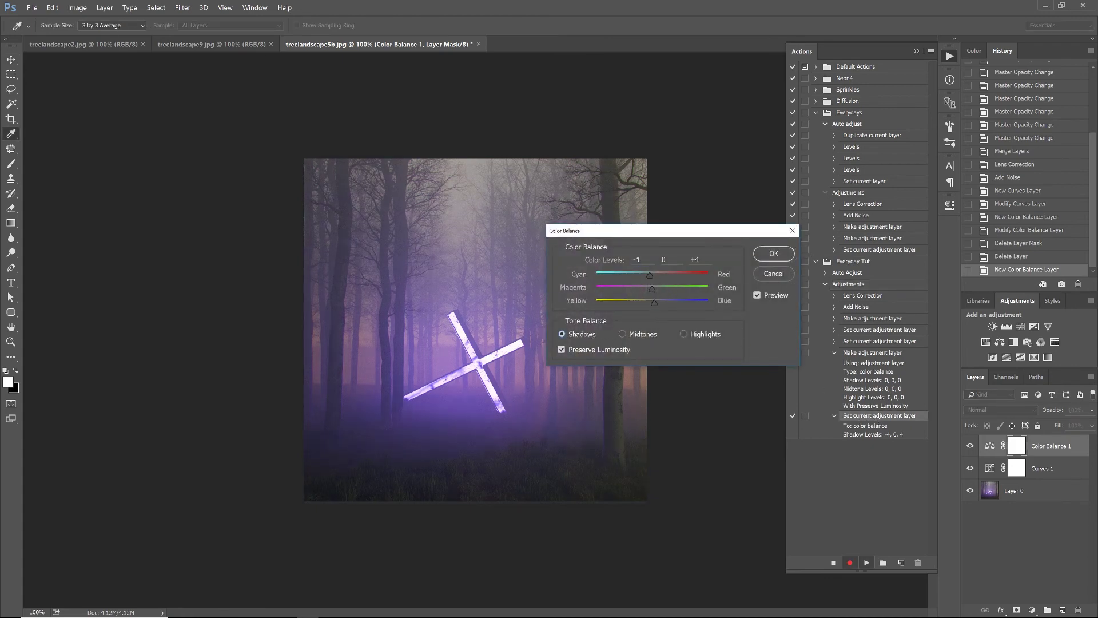
{"action": "left_click", "coordinate": [705, 334]}
{"action": "left_click", "coordinate": [772, 256]}
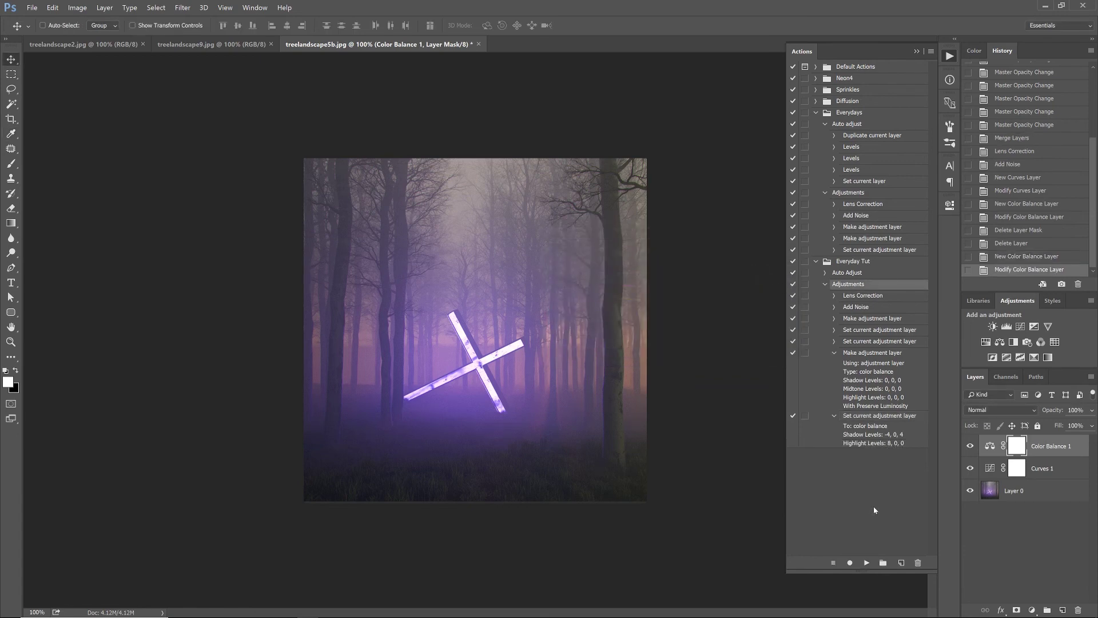
Compare the Adjustments steps' Curves and Color Balance details against the Everydays action's steps.
{"action": "left_click", "coordinate": [834, 352]}
{"action": "left_click", "coordinate": [834, 364]}
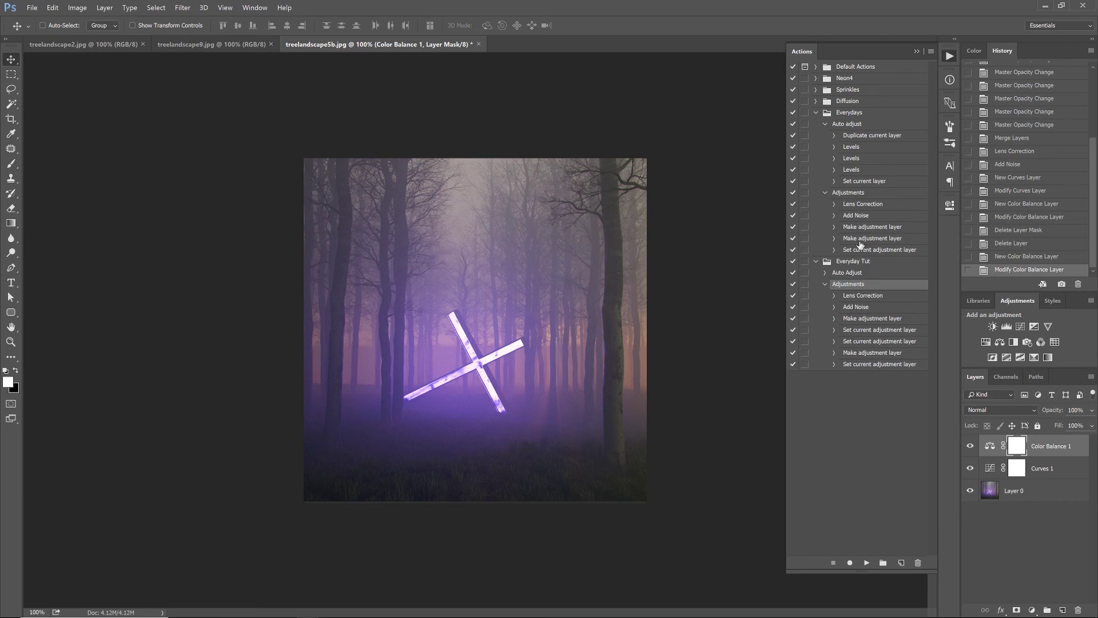
{"action": "left_click", "coordinate": [834, 318]}
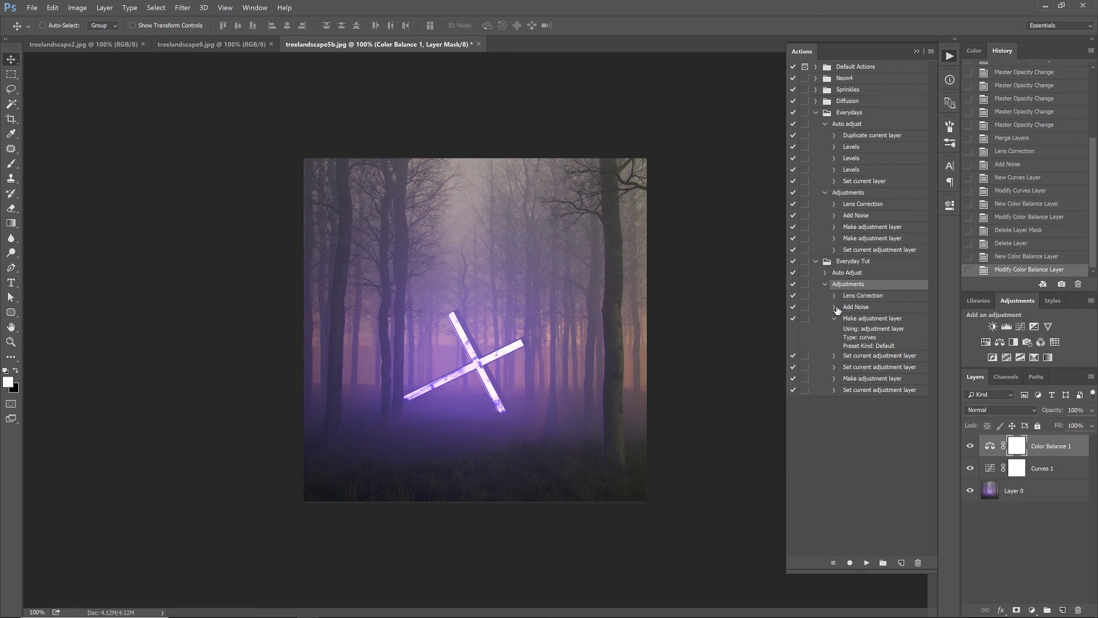
{"action": "left_click", "coordinate": [833, 227]}
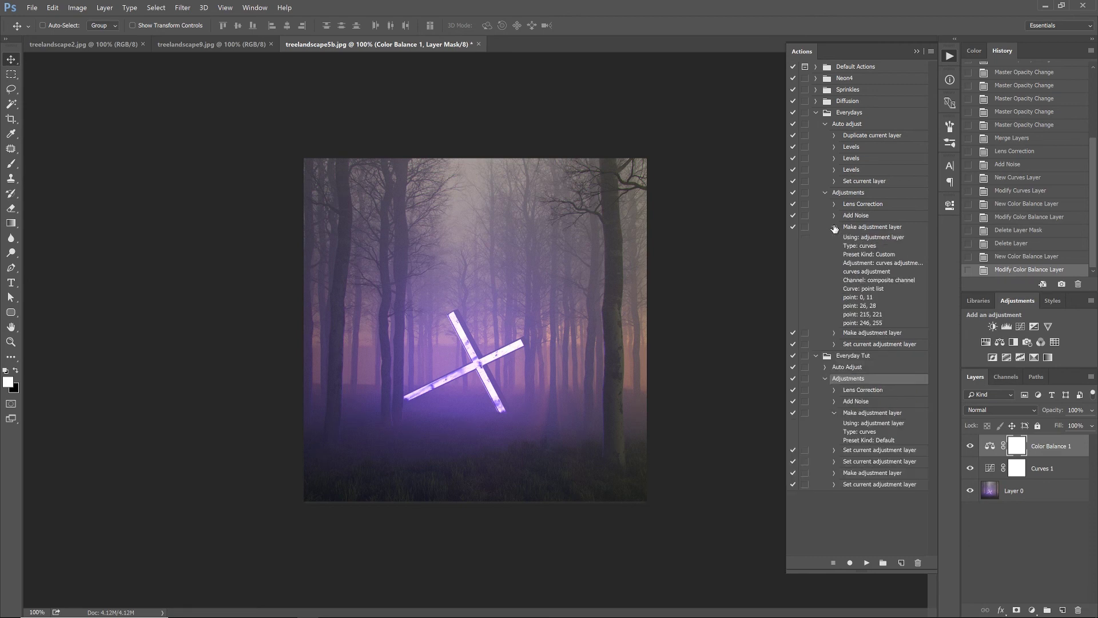
{"action": "left_click", "coordinate": [833, 227]}
{"action": "left_click", "coordinate": [835, 238]}
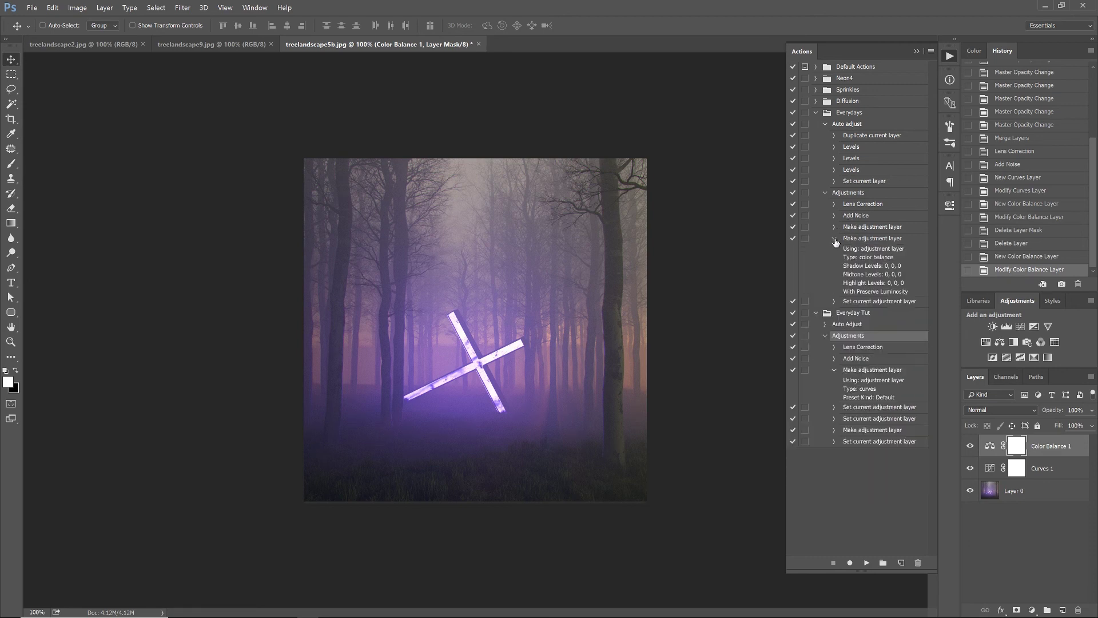
{"action": "left_click", "coordinate": [834, 239]}
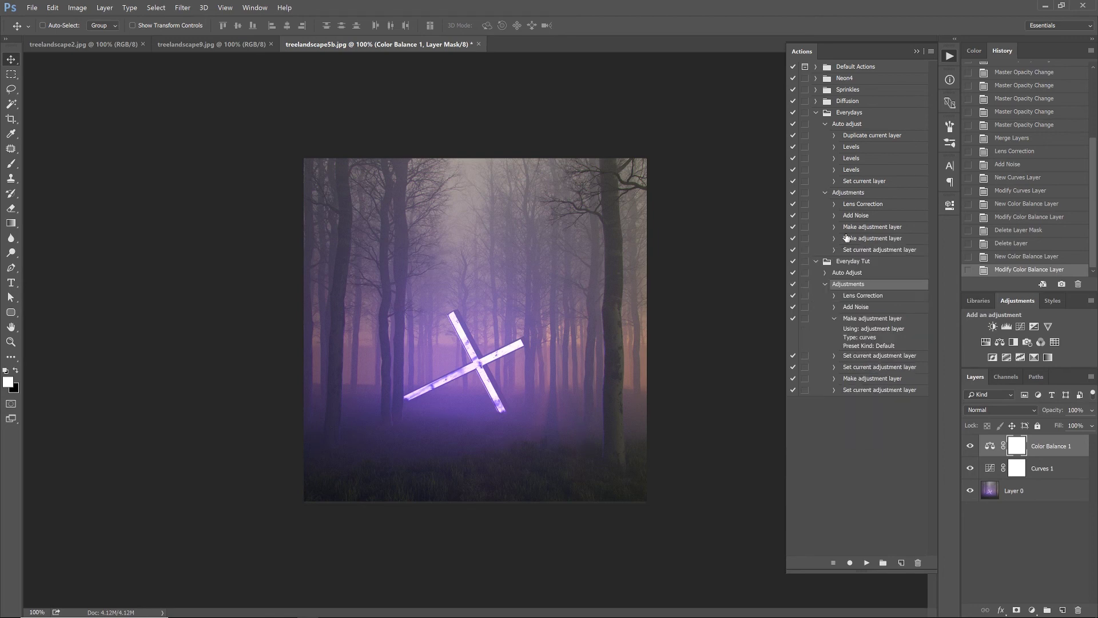
{"action": "left_click", "coordinate": [834, 250]}
{"action": "left_click", "coordinate": [834, 251]}
{"action": "left_click", "coordinate": [835, 320]}
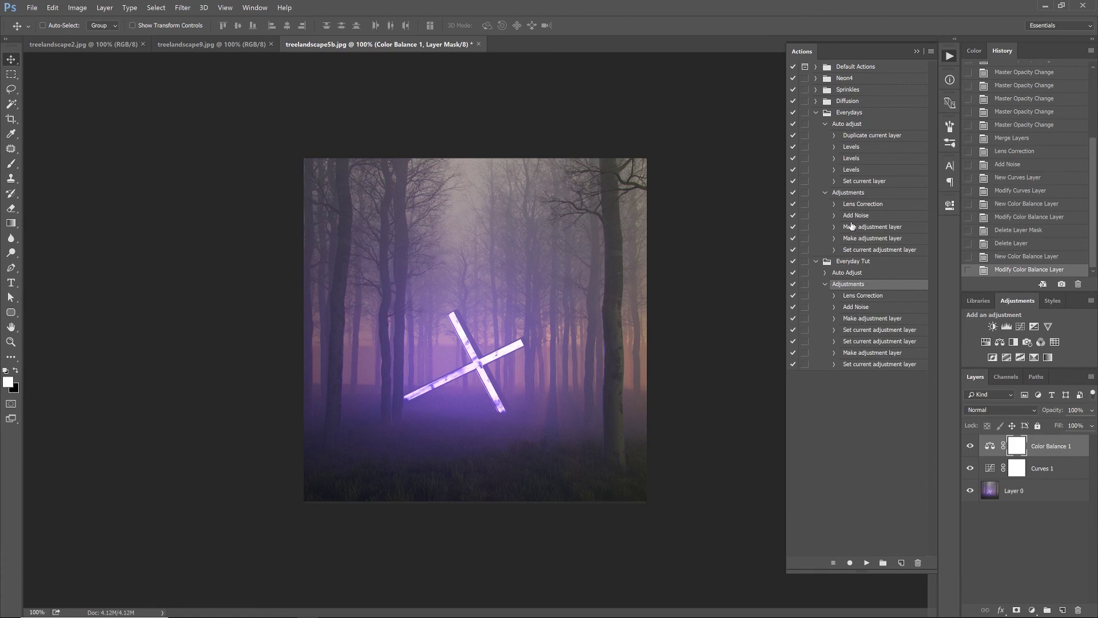
Inspect the Curves creation and settings steps to identify the duplicate curves setting.
{"action": "left_click", "coordinate": [835, 330]}
{"action": "left_click", "coordinate": [834, 330]}
{"action": "left_click", "coordinate": [835, 319]}
{"action": "left_click", "coordinate": [835, 355]}
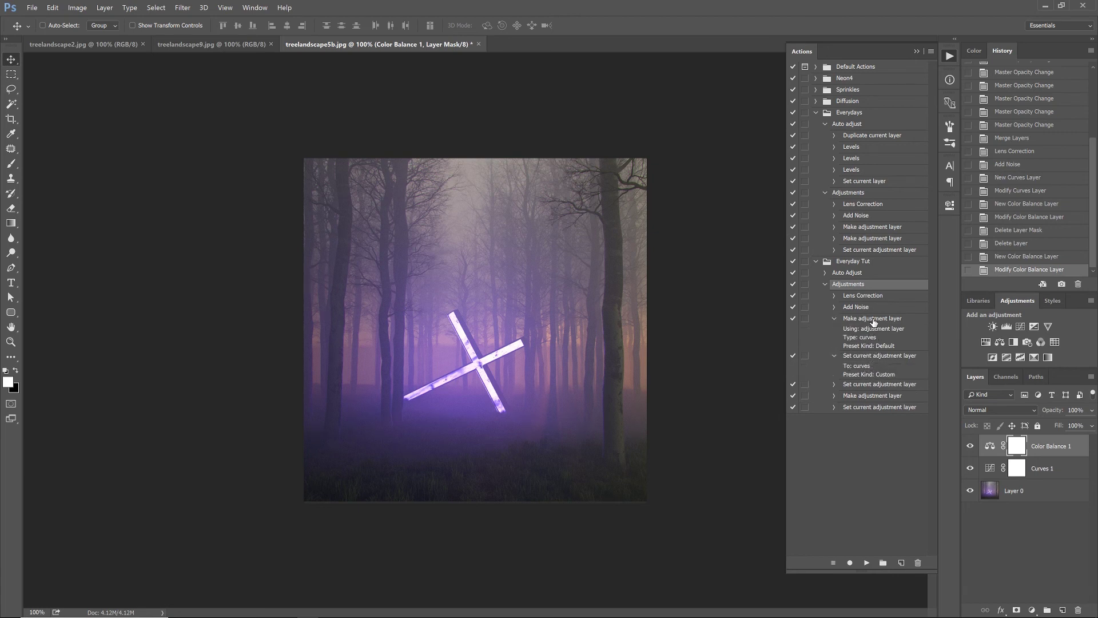
Delete the extra Curves settings step and verify the remaining curve's points.
{"action": "left_click", "coordinate": [870, 357]}
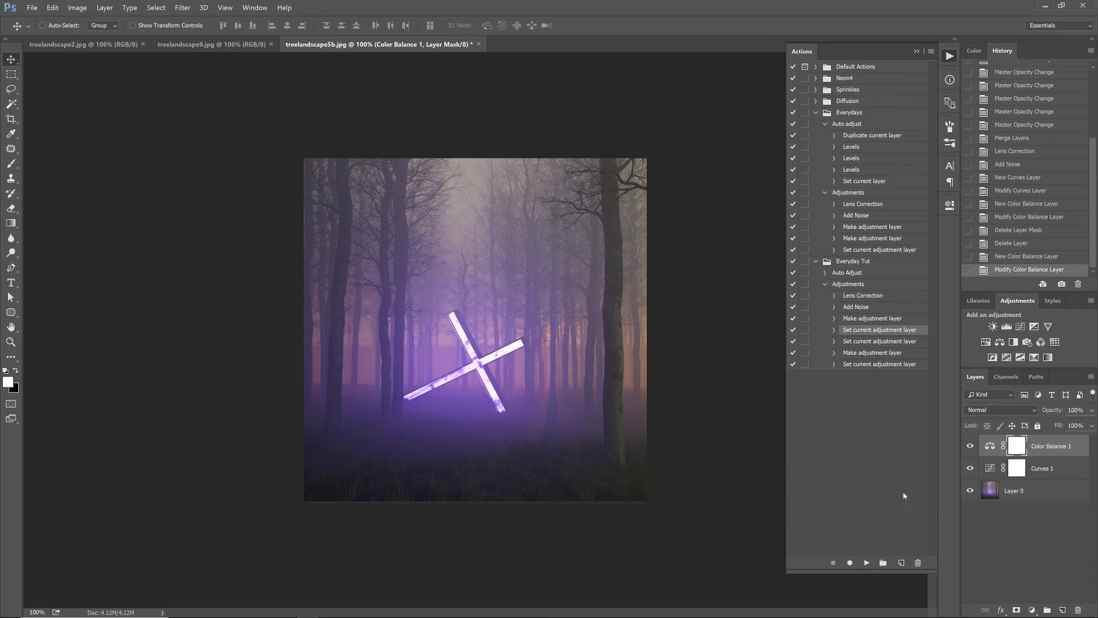
{"action": "left_click", "coordinate": [918, 562]}
{"action": "left_click", "coordinate": [534, 237]}
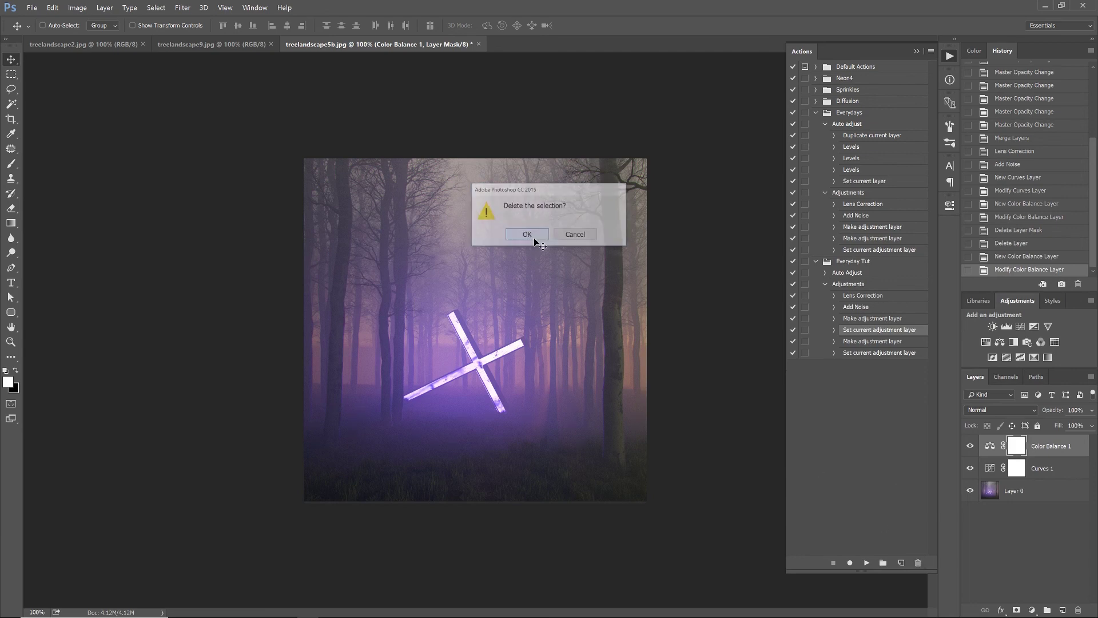
{"action": "left_click", "coordinate": [835, 330]}
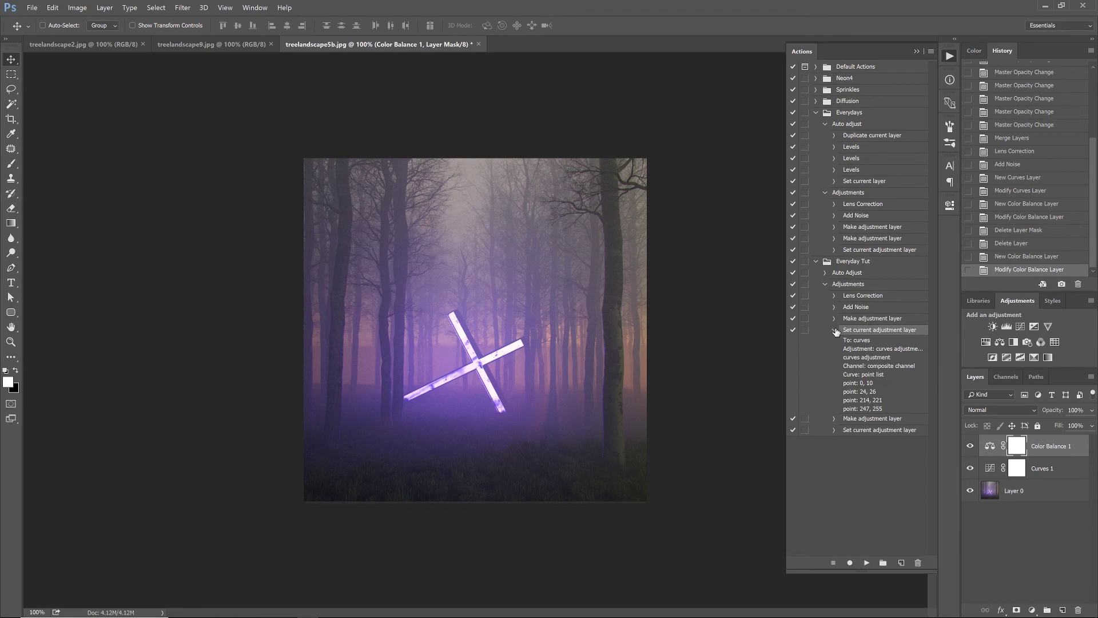
{"action": "left_click", "coordinate": [834, 330]}
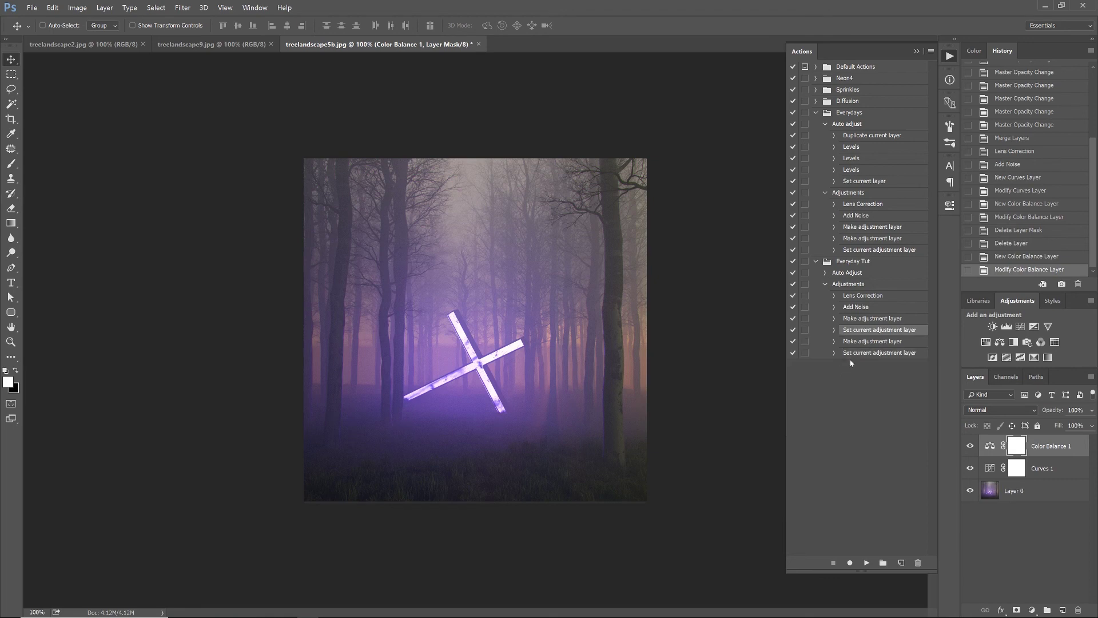
Review the four remaining steps, then collapse the Everyday Tut Adjustments action.
{"action": "left_click", "coordinate": [868, 319]}
{"action": "left_click", "coordinate": [867, 332]}
{"action": "left_click", "coordinate": [865, 342]}
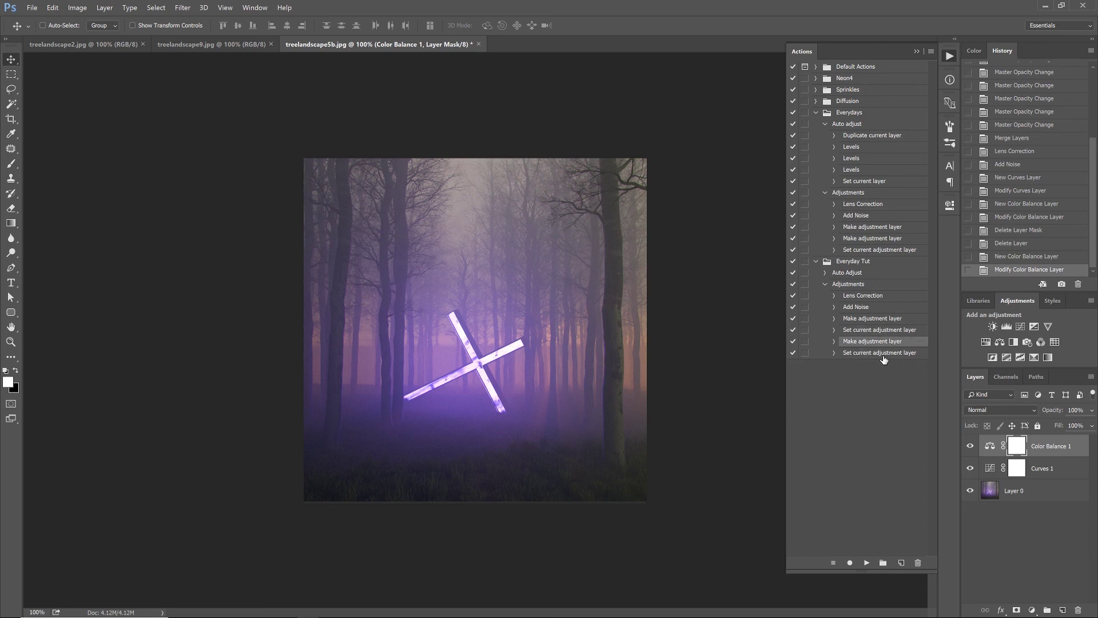
{"action": "left_click", "coordinate": [880, 353]}
{"action": "left_click", "coordinate": [868, 389]}
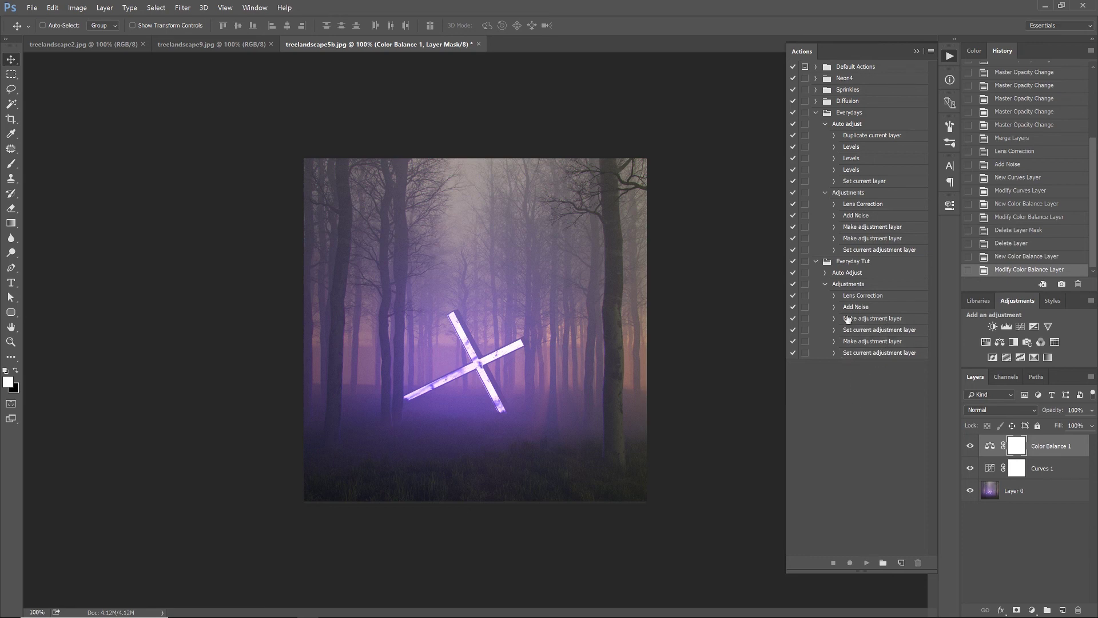
{"action": "left_click", "coordinate": [825, 284]}
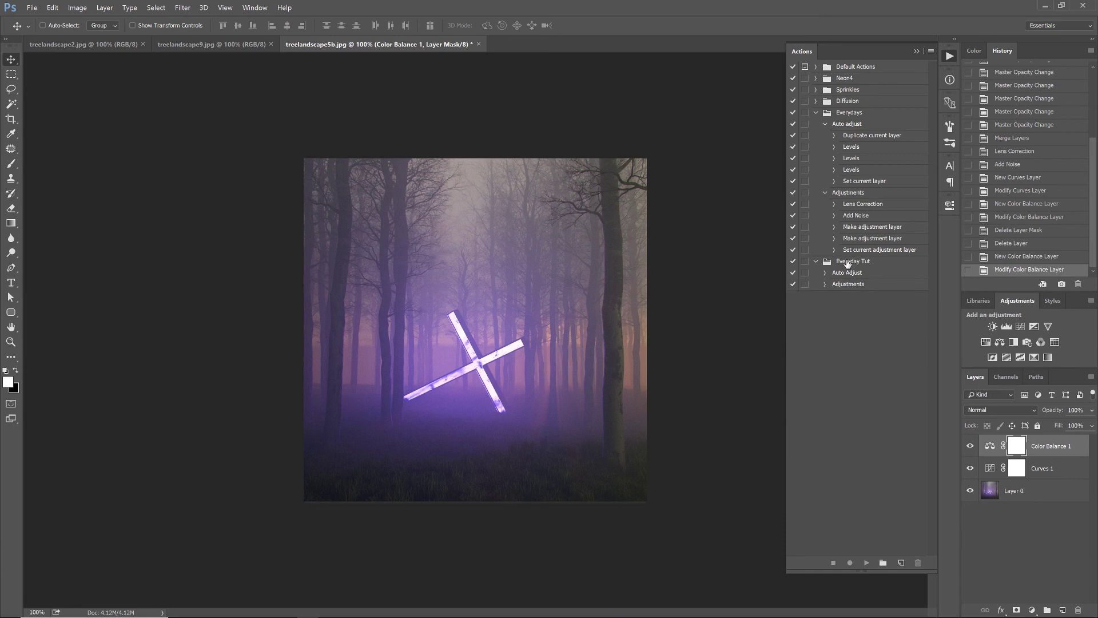
{"action": "left_click", "coordinate": [849, 273]}
{"action": "left_click", "coordinate": [848, 284]}
Run Auto Adjust on treelandscape2.jpg and merge the copy layer with the original.
{"action": "left_click", "coordinate": [884, 327]}
{"action": "left_click", "coordinate": [109, 46]}
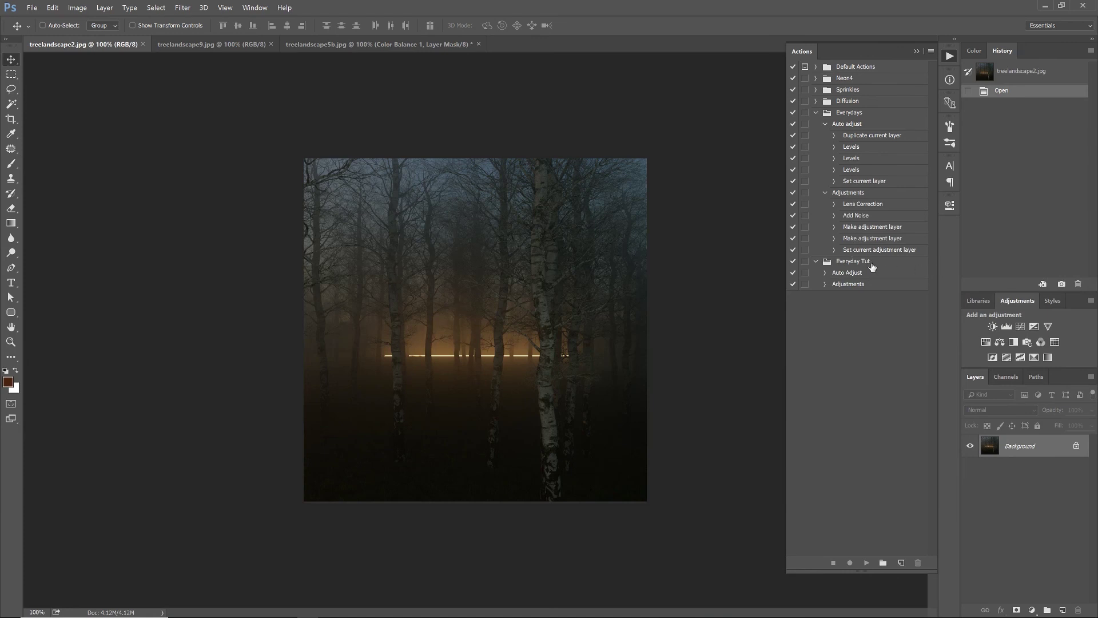
{"action": "left_click", "coordinate": [845, 274]}
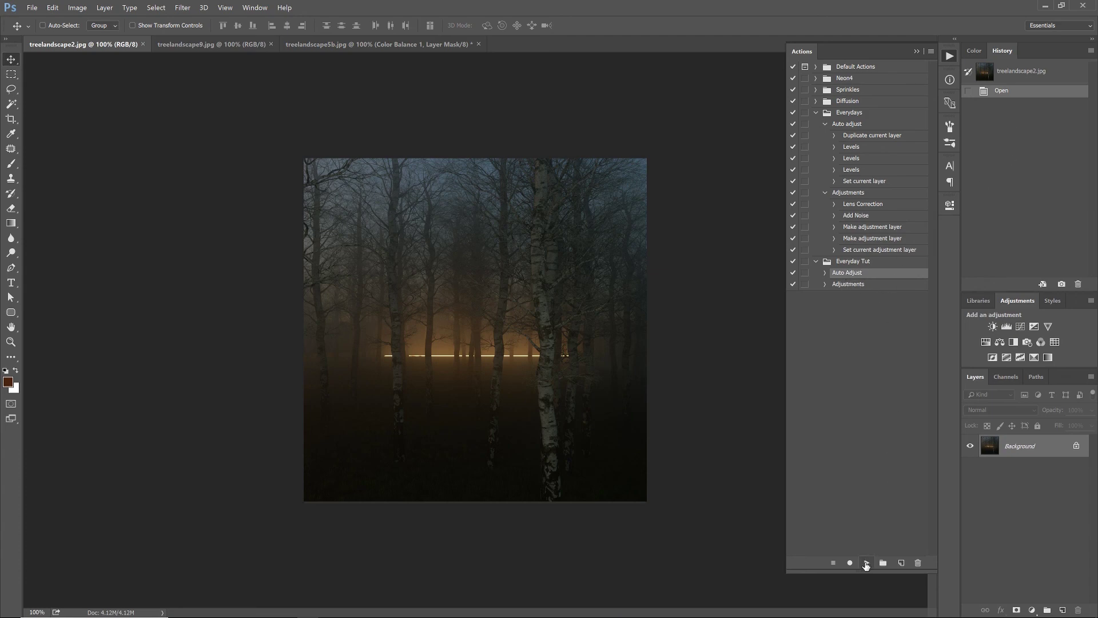
{"action": "left_click", "coordinate": [867, 562]}
{"action": "left_click", "coordinate": [1023, 468], "text": "ctrl"}
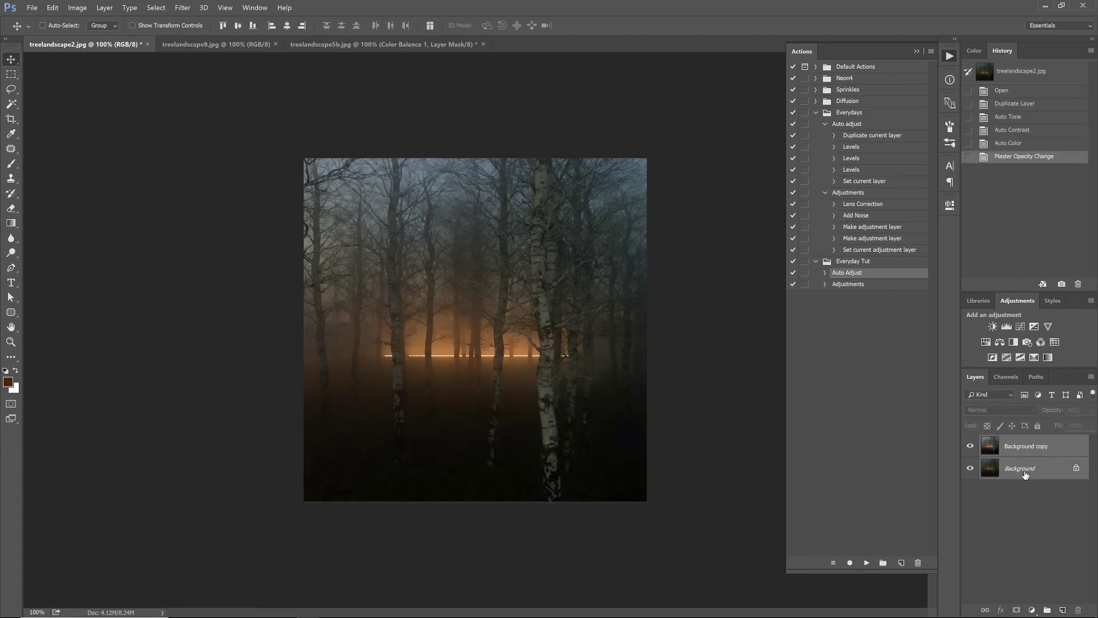
{"action": "key", "text": "ctrl+e"}
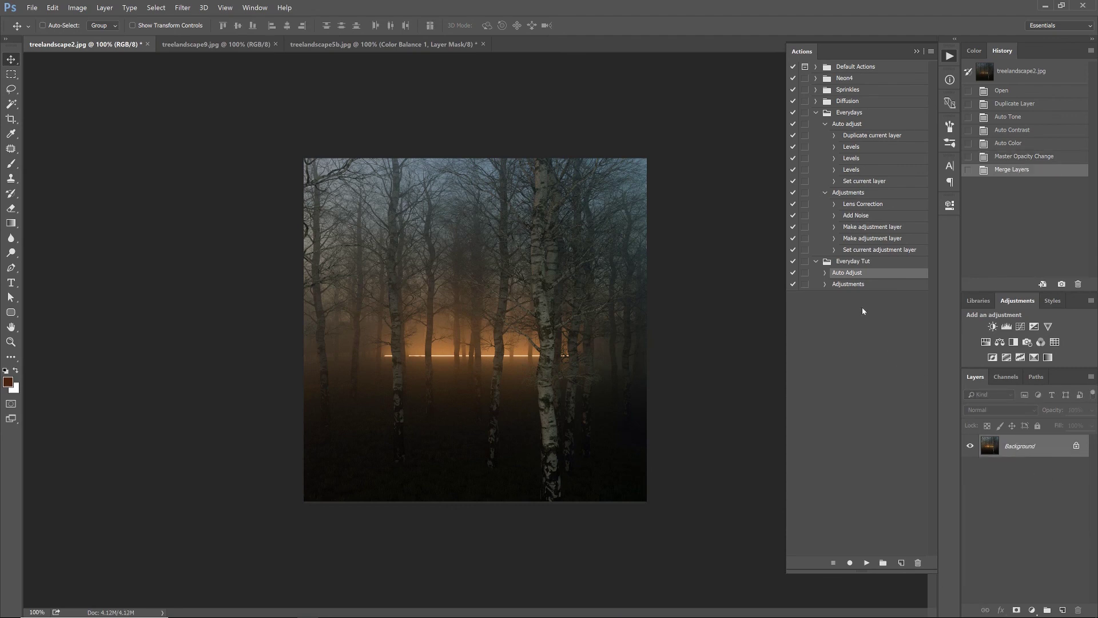
Apply the Adjustments action, compare with the original in History, then switch to treelandscape9.jpg.
{"action": "left_click", "coordinate": [852, 284]}
{"action": "left_click", "coordinate": [867, 562]}
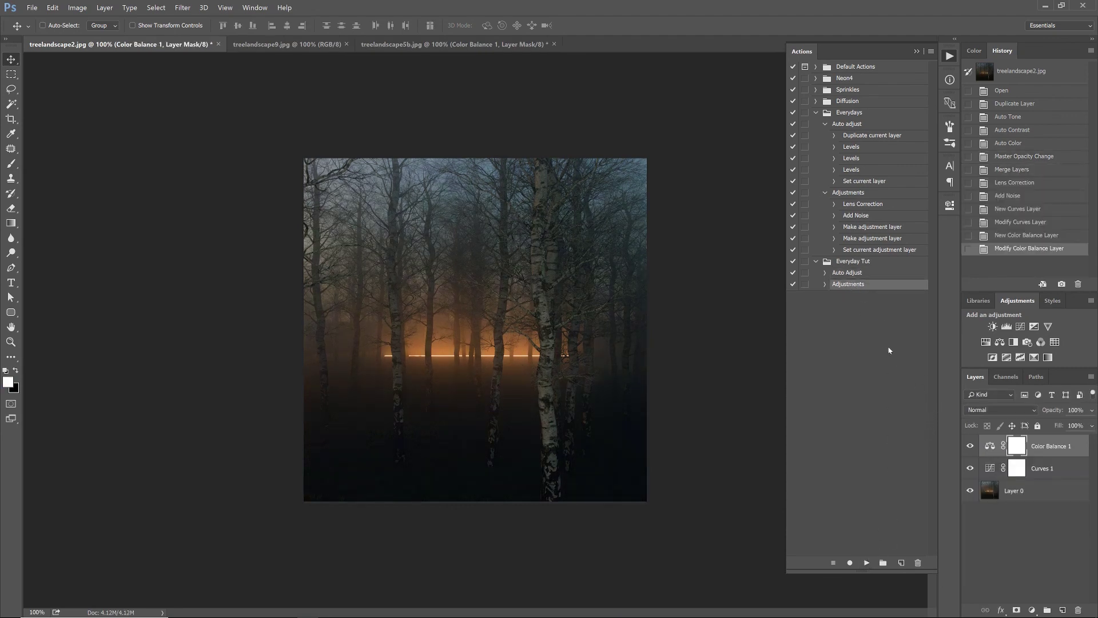
{"action": "left_click", "coordinate": [1017, 96]}
{"action": "left_click", "coordinate": [1021, 250]}
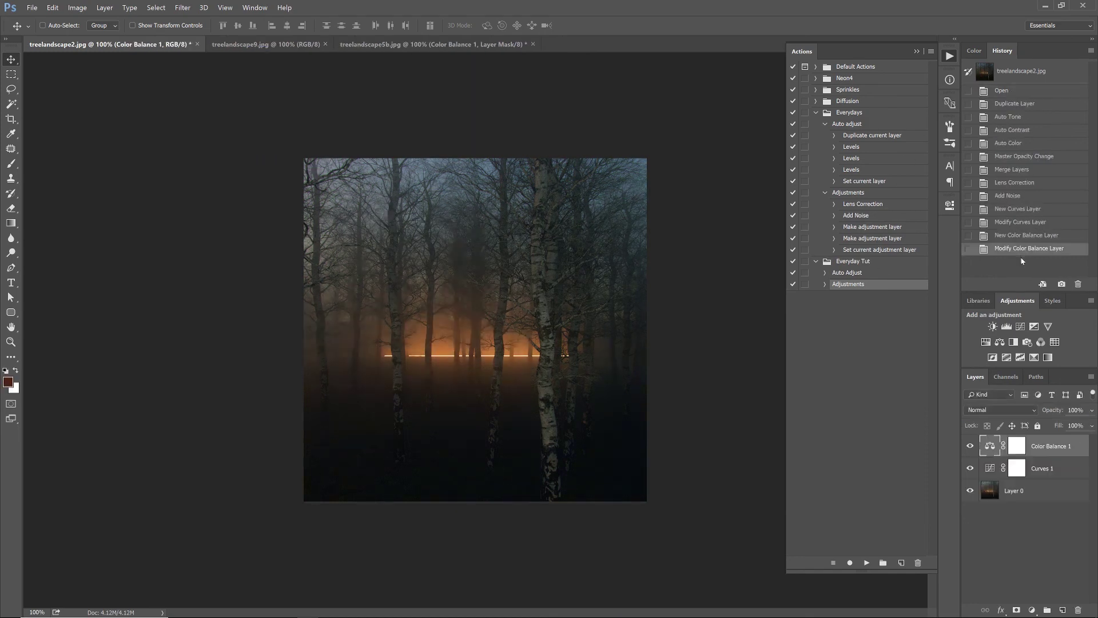
{"action": "left_click", "coordinate": [1013, 93]}
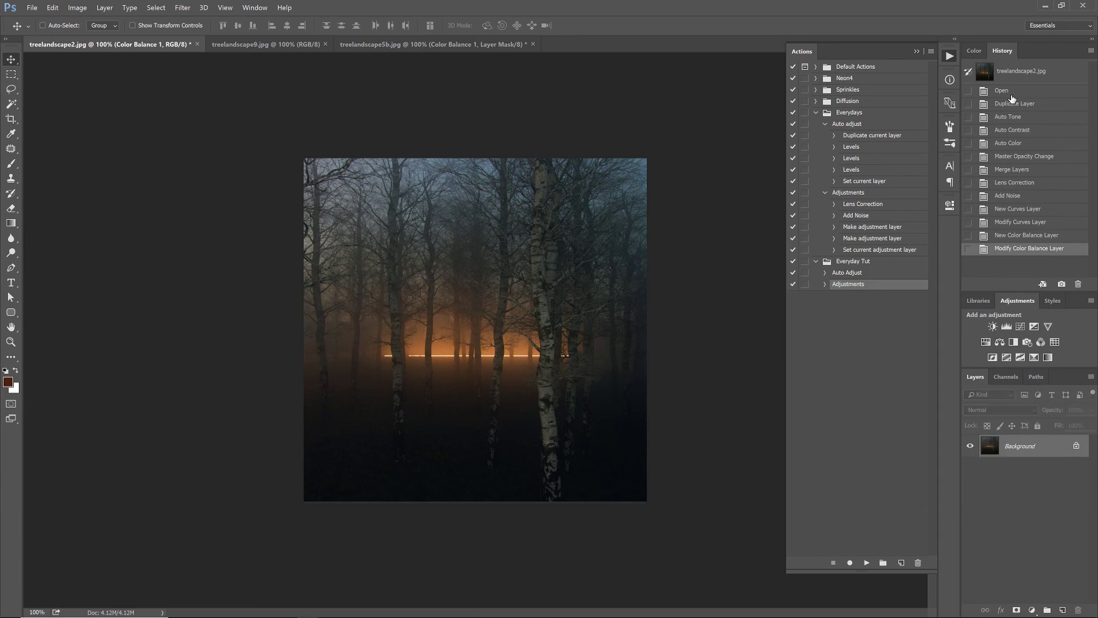
{"action": "left_click", "coordinate": [1017, 250]}
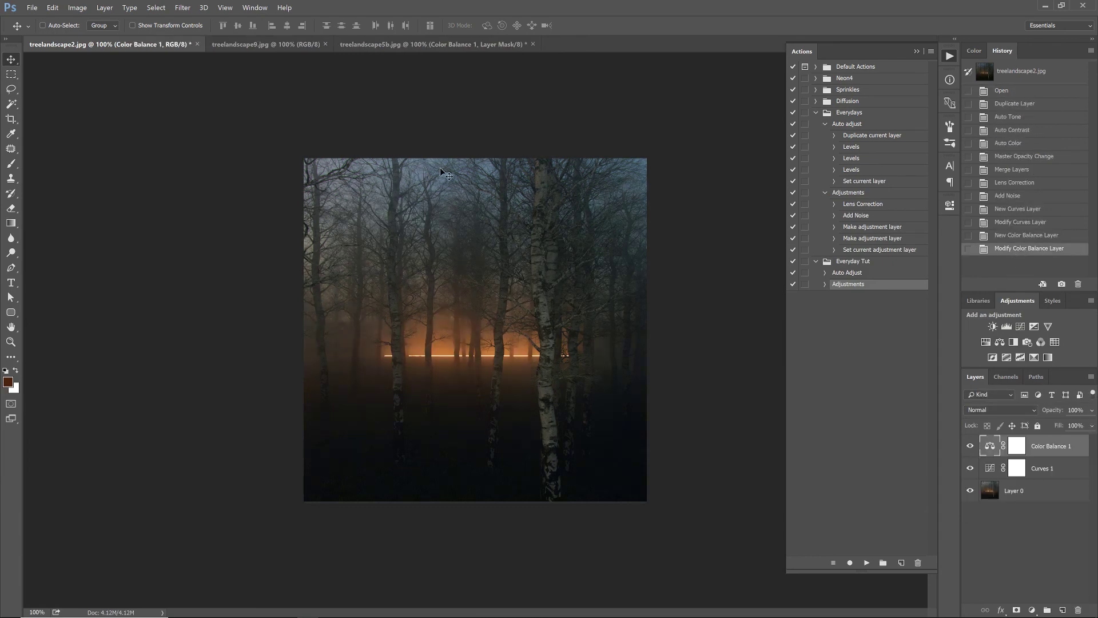
{"action": "left_click", "coordinate": [264, 44]}
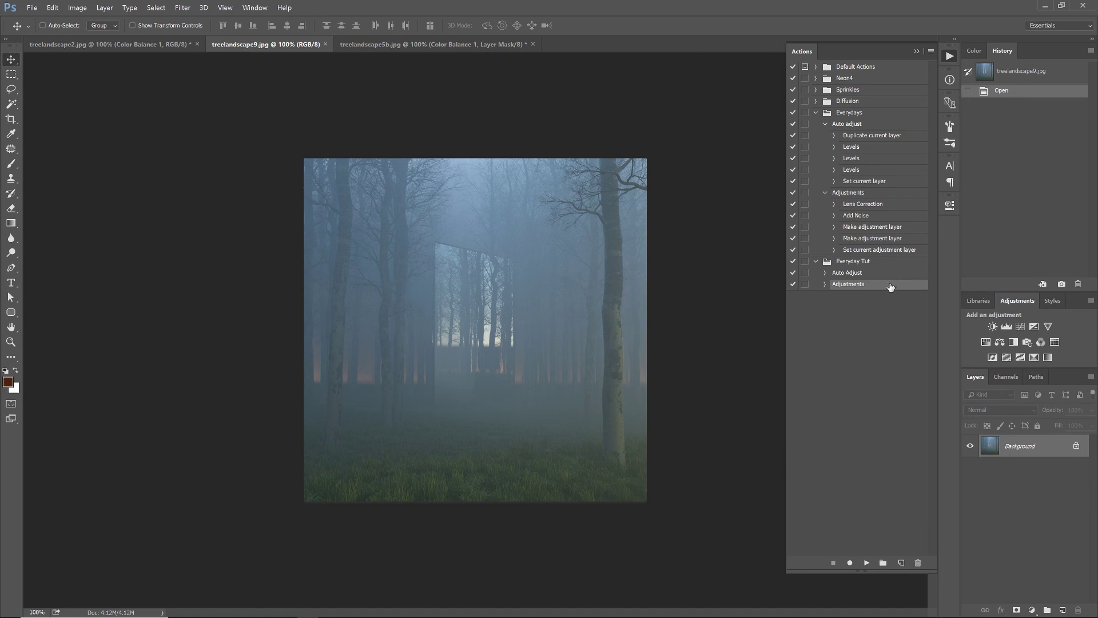
Run Auto Adjust on treelandscape9.jpg, previewing the copy layer at 100% then 50% opacity.
{"action": "left_click", "coordinate": [861, 275]}
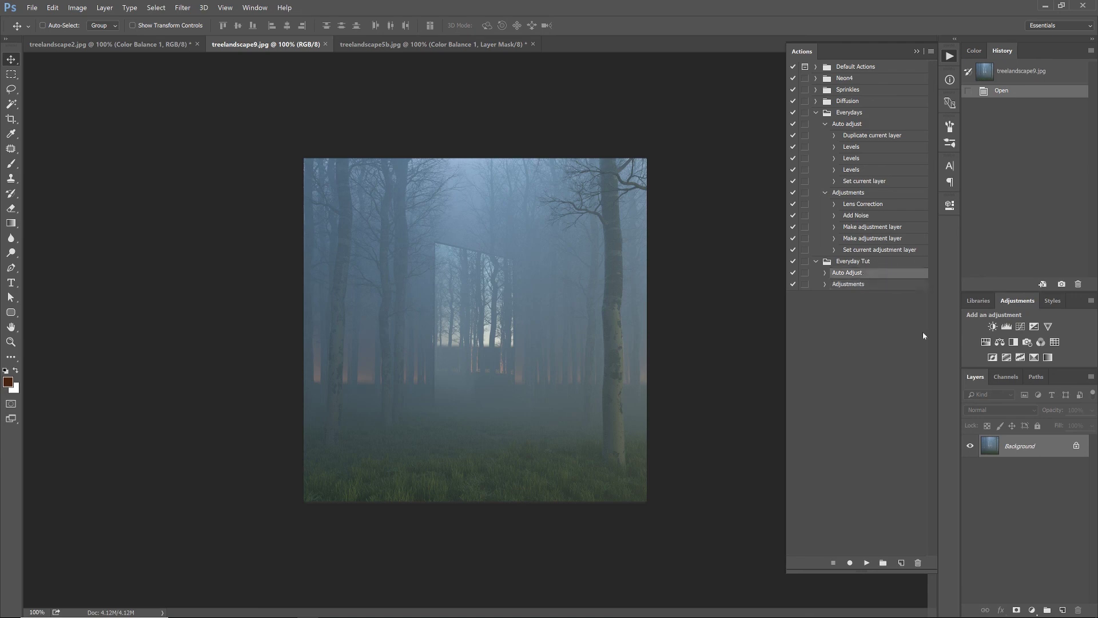
{"action": "left_click", "coordinate": [866, 562]}
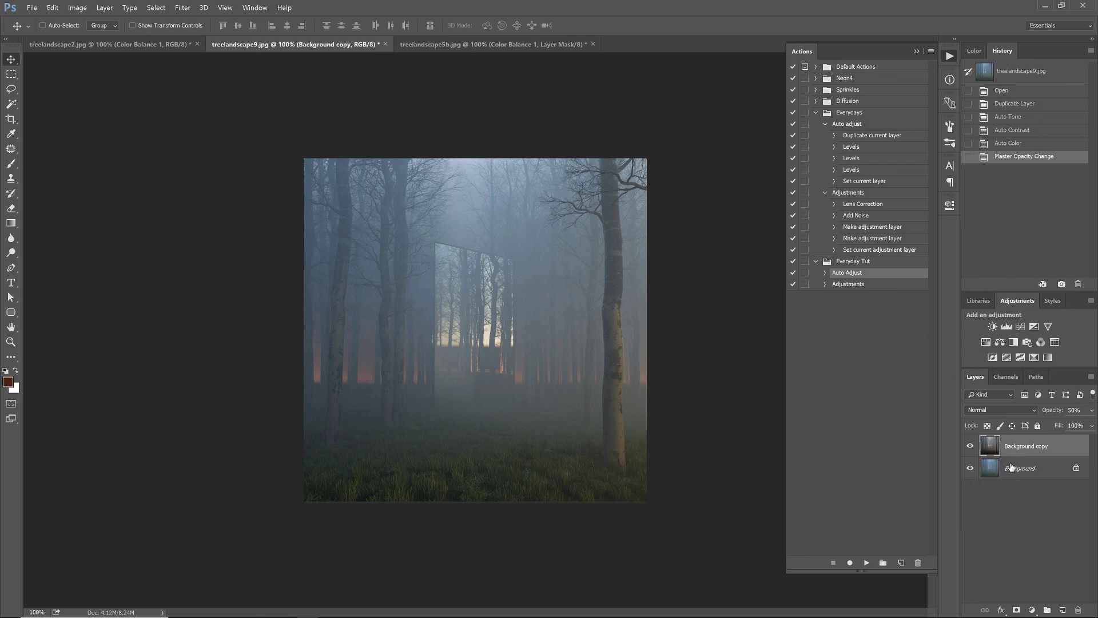
{"action": "key", "text": "0"}
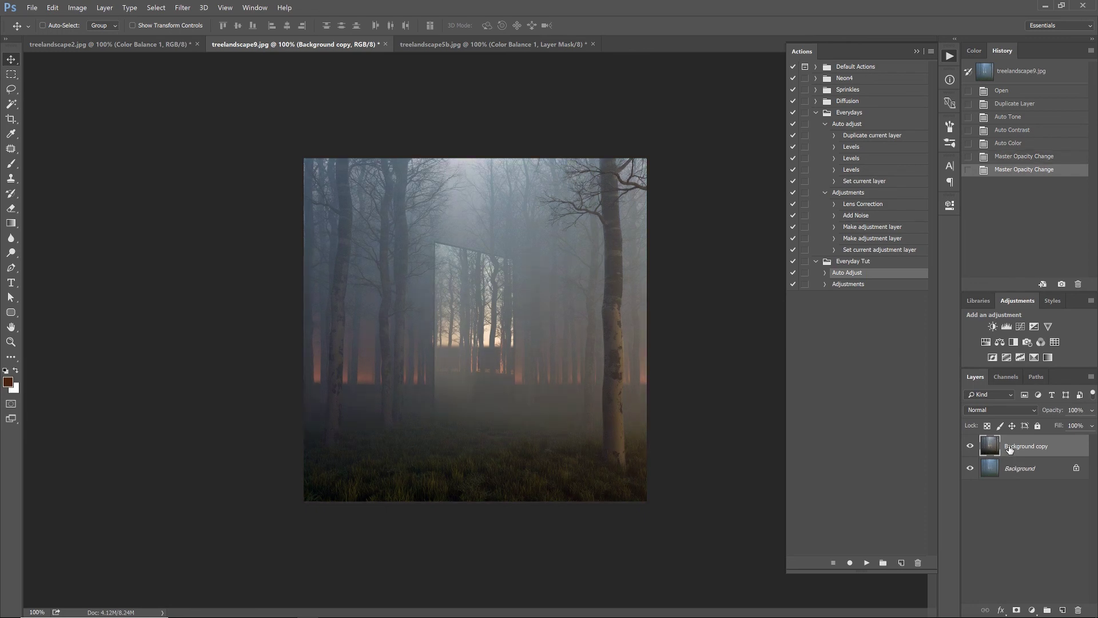
{"action": "key", "text": "5"}
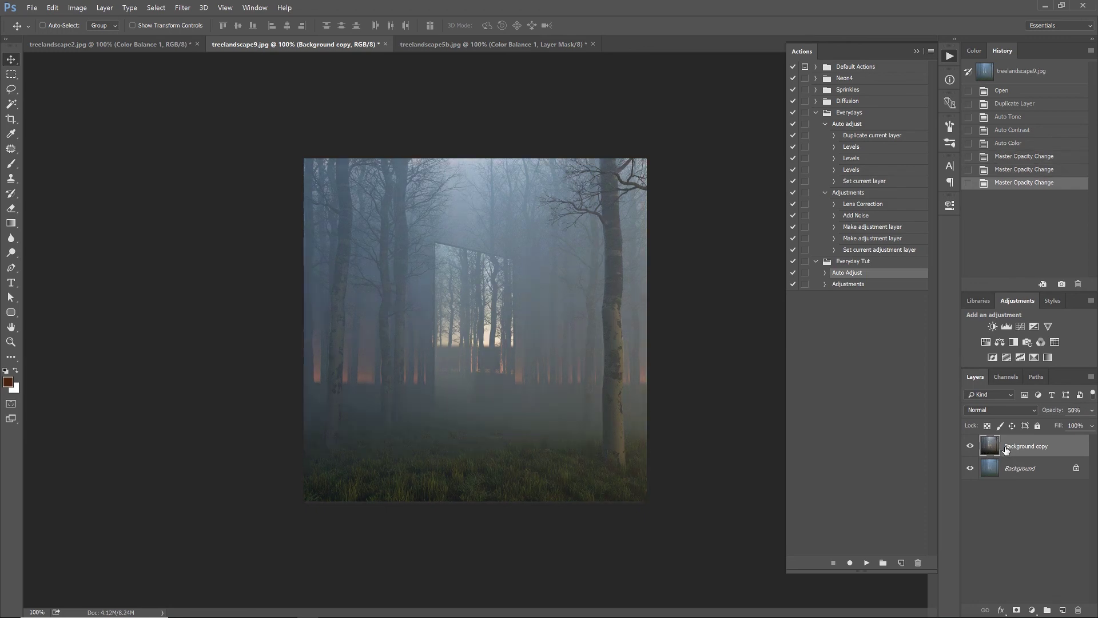
Merge the copy into the Background layer and apply the Adjustments action's Curves and Color Balance.
{"action": "left_click", "coordinate": [1019, 472]}
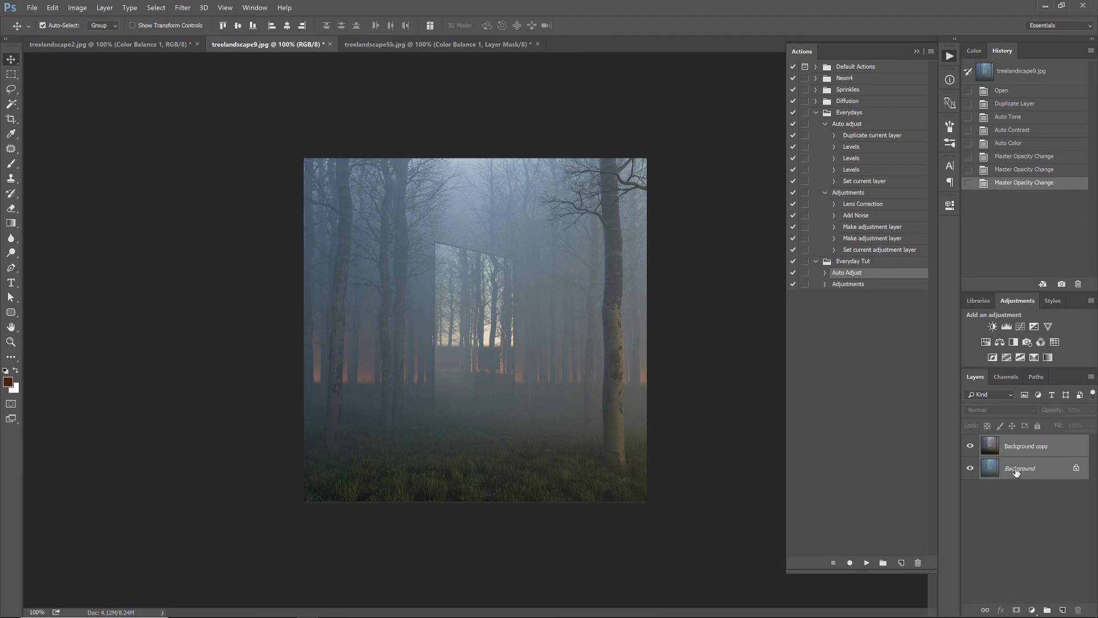
{"action": "key", "text": "ctrl+e"}
{"action": "left_click", "coordinate": [852, 284]}
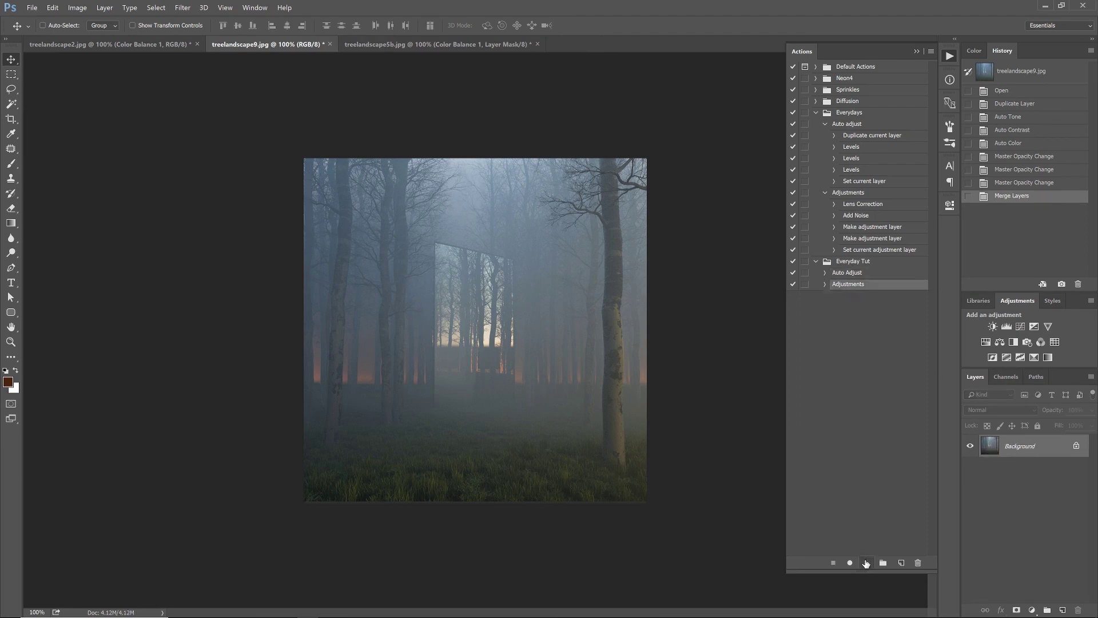
{"action": "left_click", "coordinate": [865, 562]}
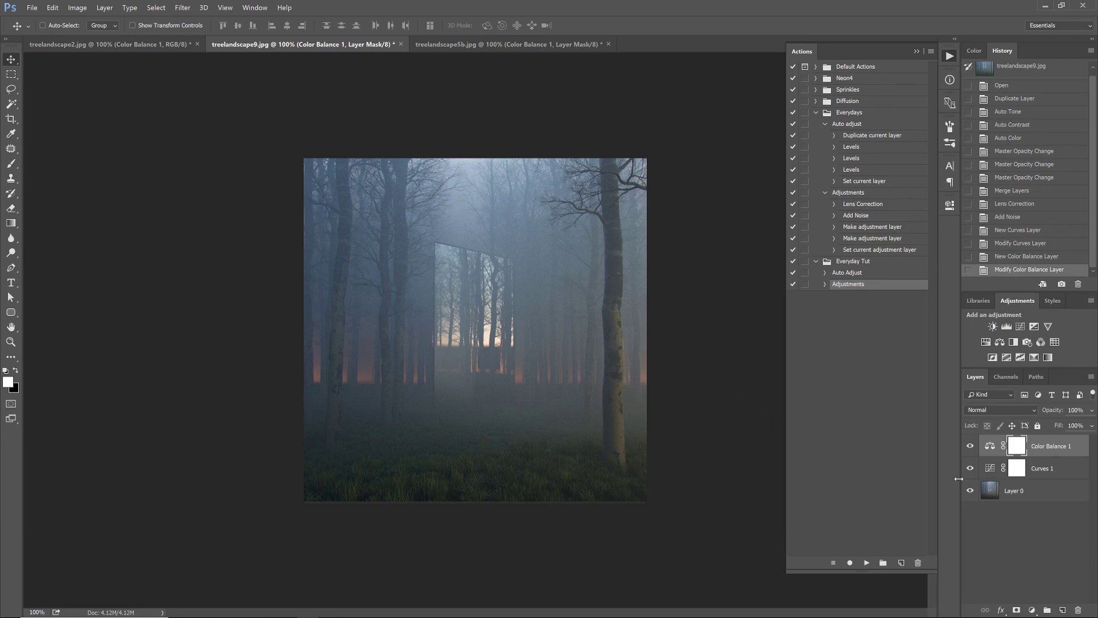
Add a Levels layer with raised black and lowered white input points, at 80% opacity.
{"action": "left_click", "coordinate": [1033, 609]}
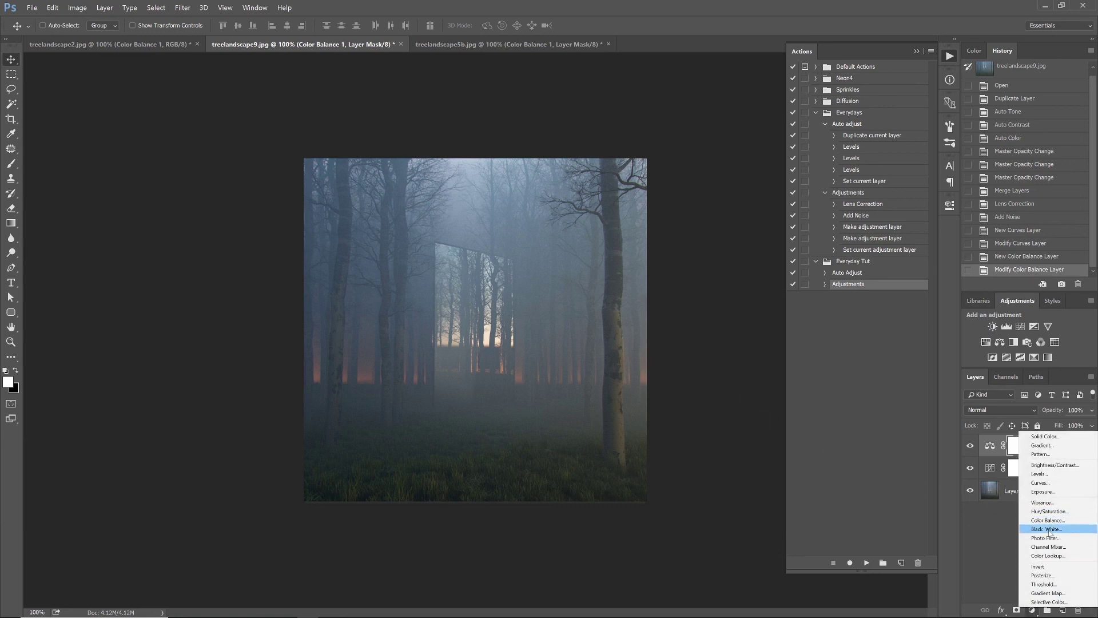
{"action": "left_click", "coordinate": [1043, 474]}
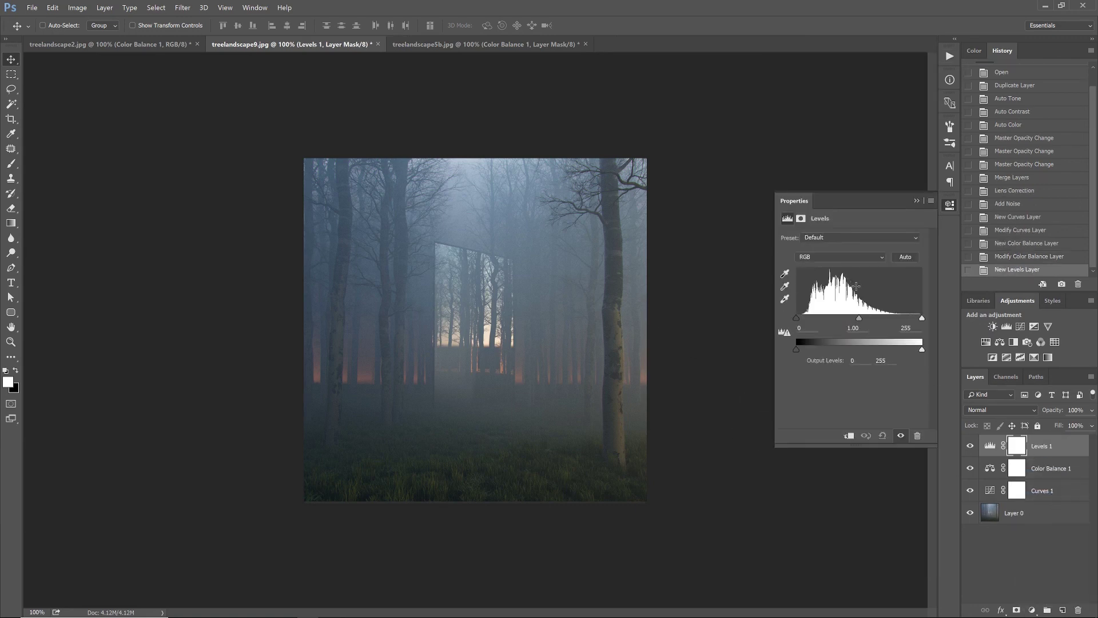
{"action": "left_click_drag", "start_coordinate": [798, 319], "coordinate": [803, 322]}
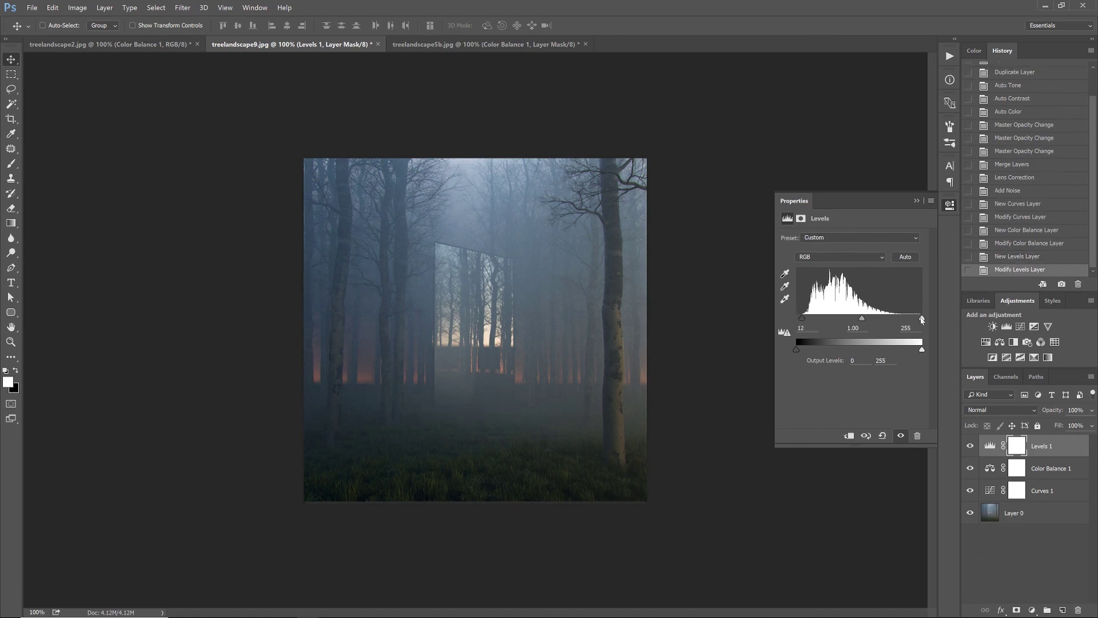
{"action": "left_click_drag", "start_coordinate": [920, 318], "coordinate": [863, 322]}
{"action": "left_click", "coordinate": [947, 206]}
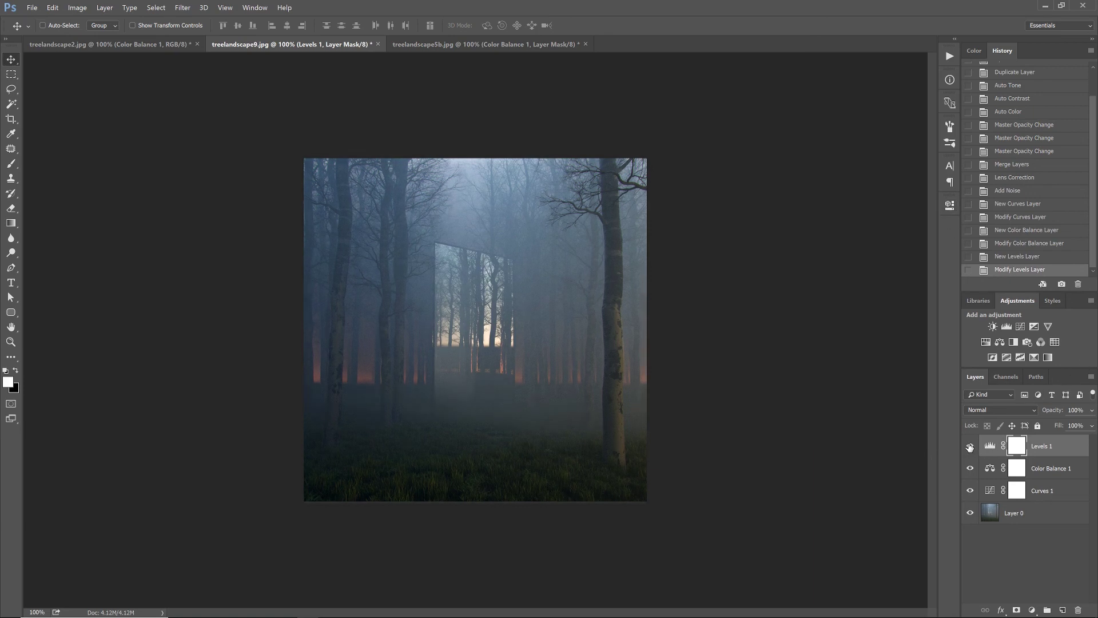
{"action": "key", "text": "5"}
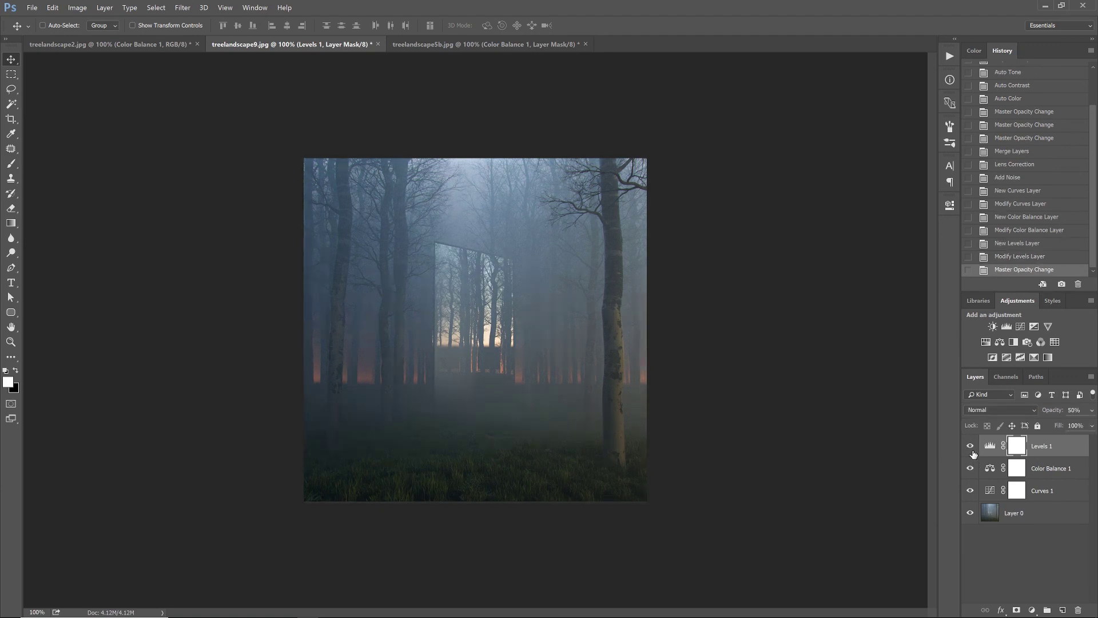
{"action": "key", "text": "8"}
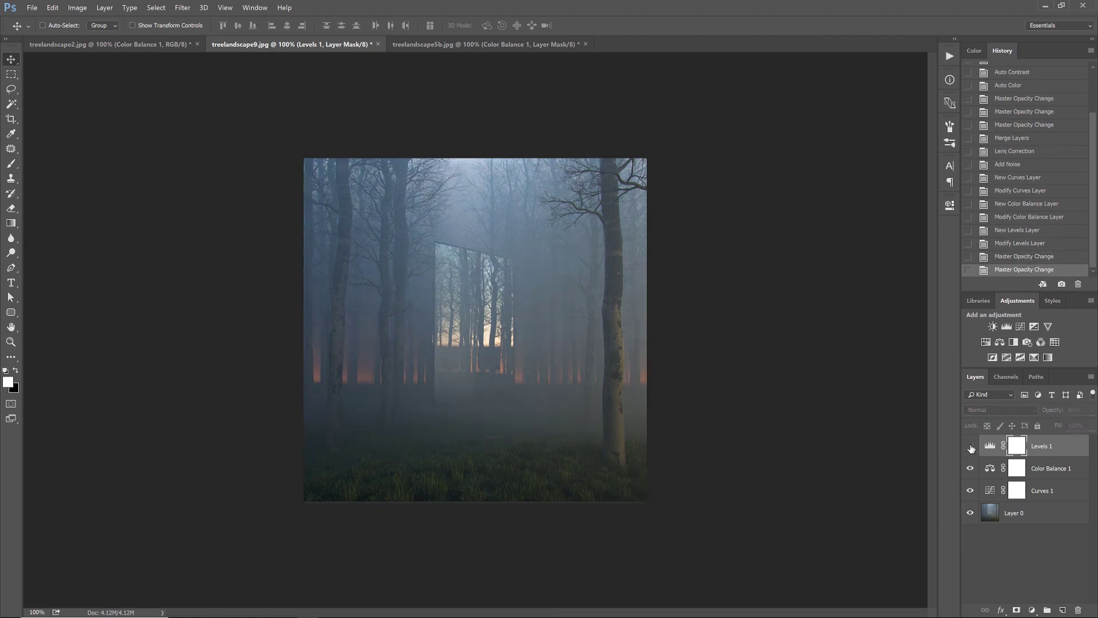
{"action": "left_click", "coordinate": [970, 446]}
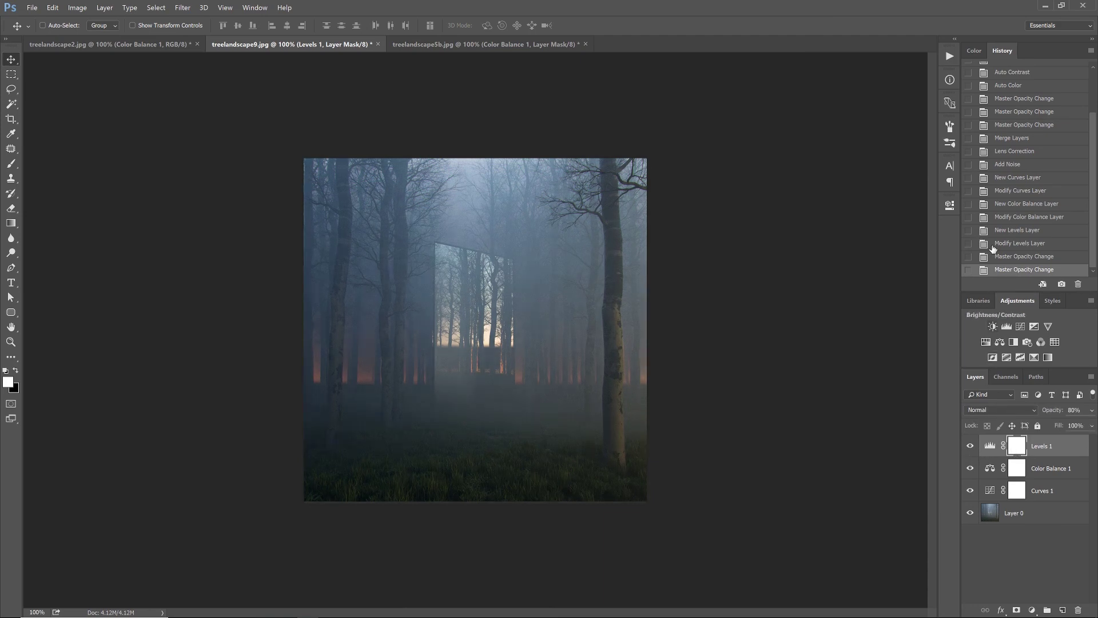
Compare the graded treelandscape9.jpg against its original state in History, ending on the latest state.
{"action": "scroll", "coordinate": [1094, 101], "scroll_direction": "up", "scroll_amount": 3}
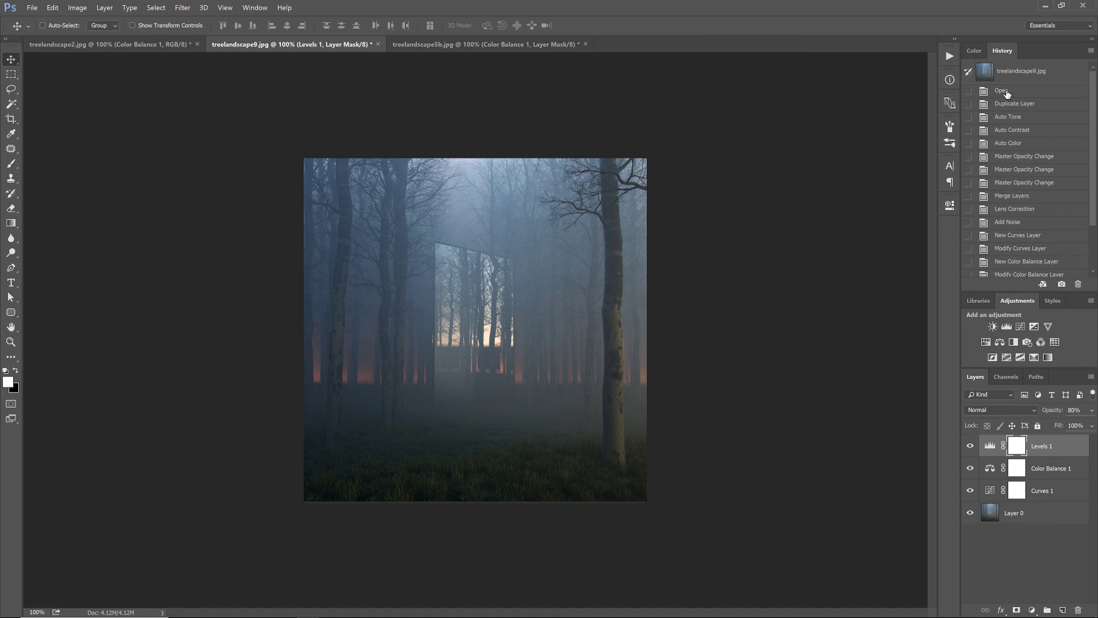
{"action": "left_click", "coordinate": [1004, 92]}
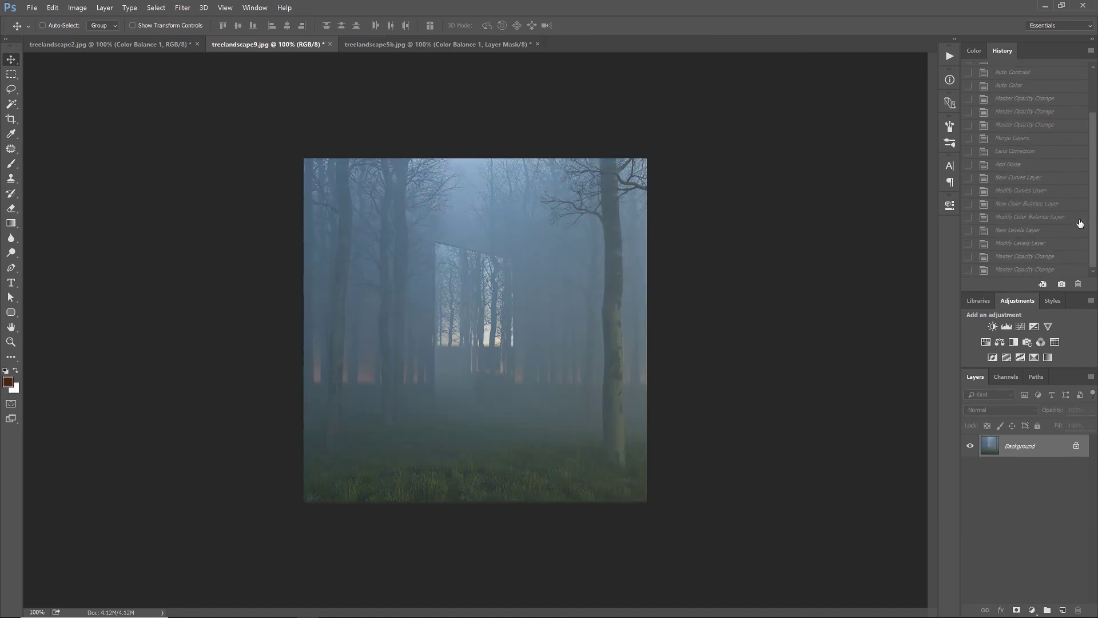
{"action": "left_click", "coordinate": [1017, 270]}
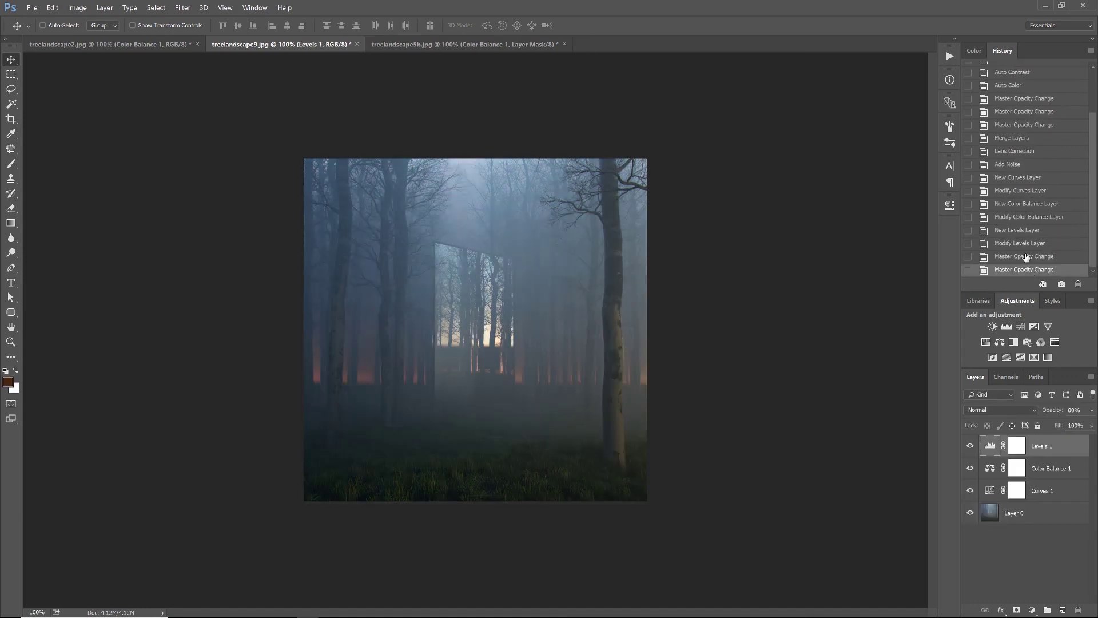
{"action": "scroll", "coordinate": [1087, 90], "scroll_direction": "up", "scroll_amount": 2}
{"action": "left_click", "coordinate": [1038, 99]}
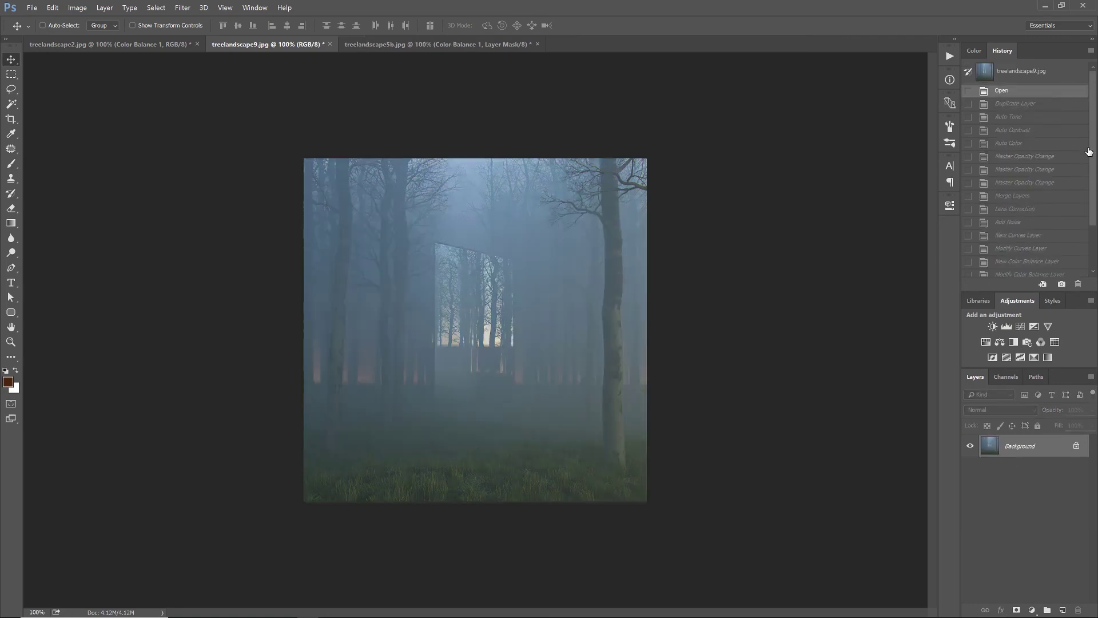
{"action": "scroll", "coordinate": [1093, 170], "scroll_direction": "down", "scroll_amount": 1}
{"action": "scroll", "coordinate": [1094, 170], "scroll_direction": "down", "scroll_amount": 1}
{"action": "left_click", "coordinate": [1025, 268]}
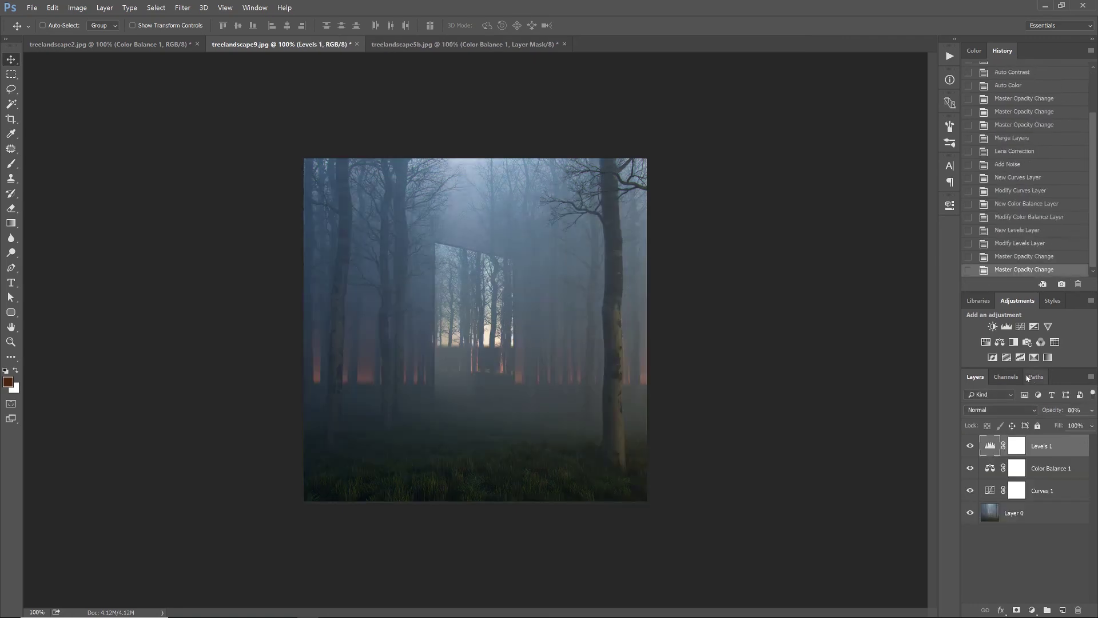
Reopen the Actions panel and collapse the Everydays set, leaving Everyday Tut expanded.
{"action": "left_click", "coordinate": [950, 57]}
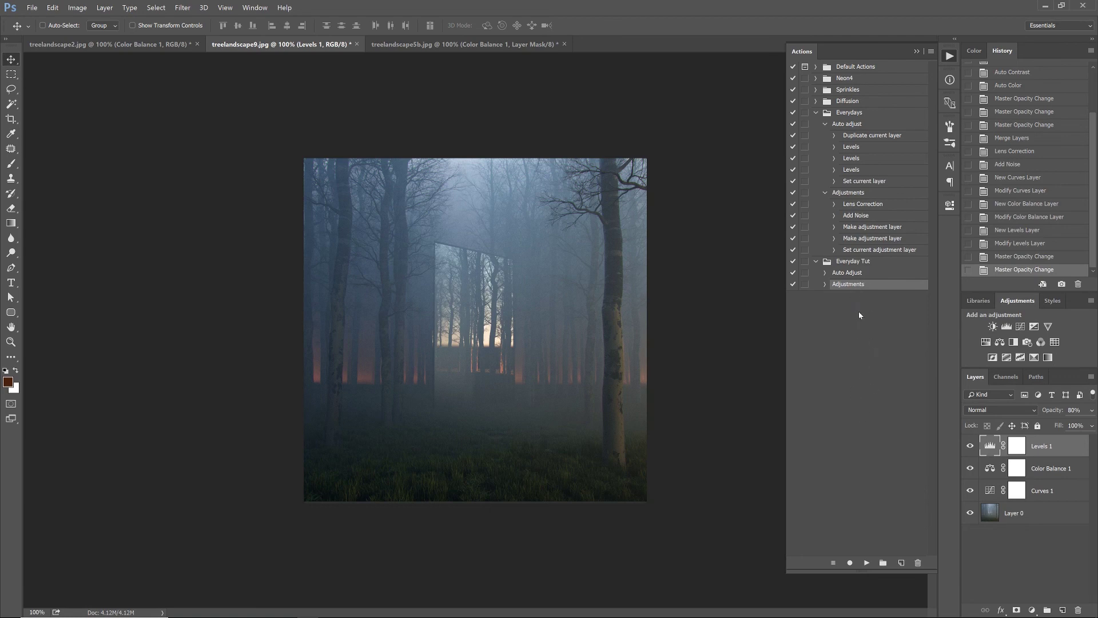
{"action": "left_click", "coordinate": [816, 112]}
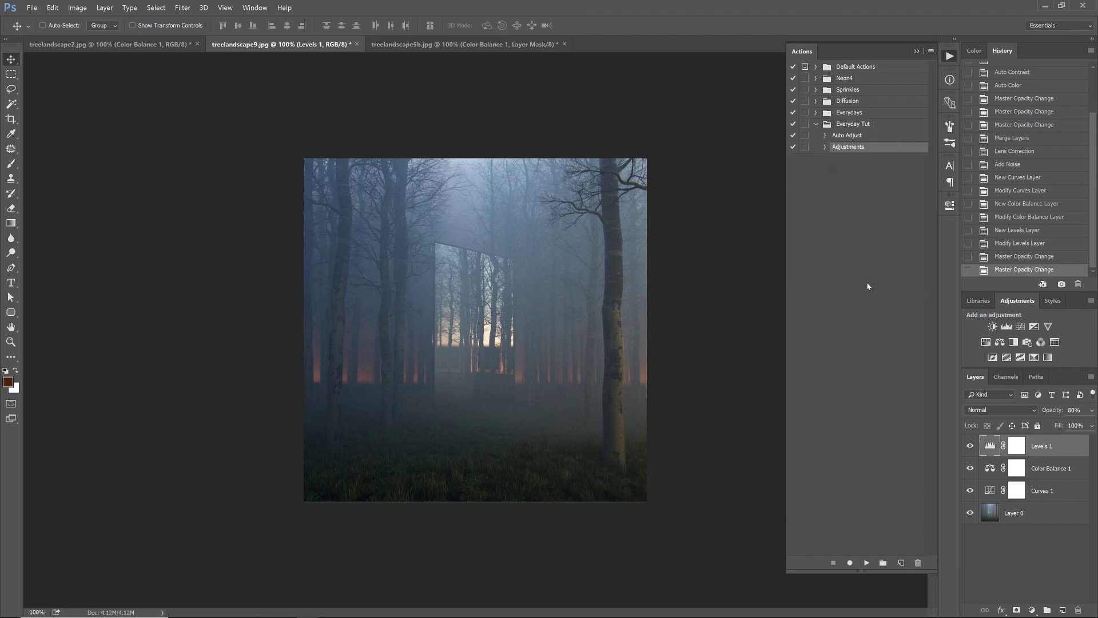